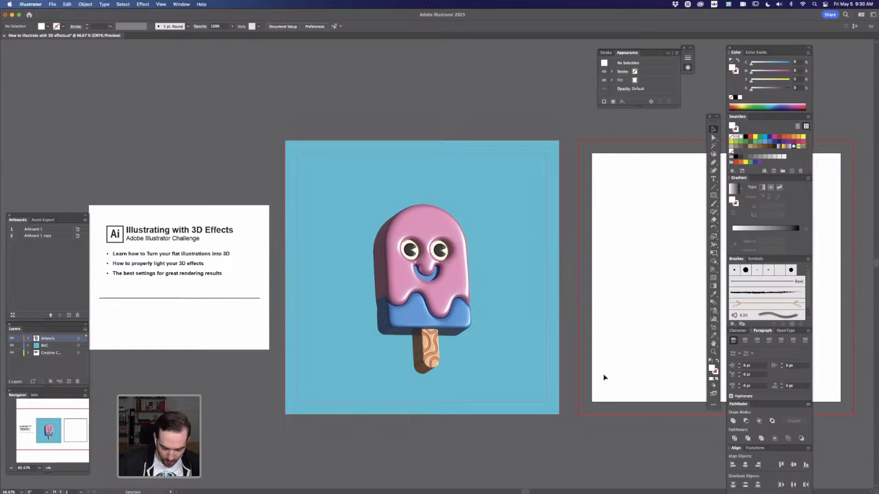
- Compare the popsicle illustration with its 3D and Materials effect switched off and on
{"action": "key", "text": "space"}
{"action": "left_click_drag", "start_coordinate": [607, 369], "coordinate": [569, 360]}
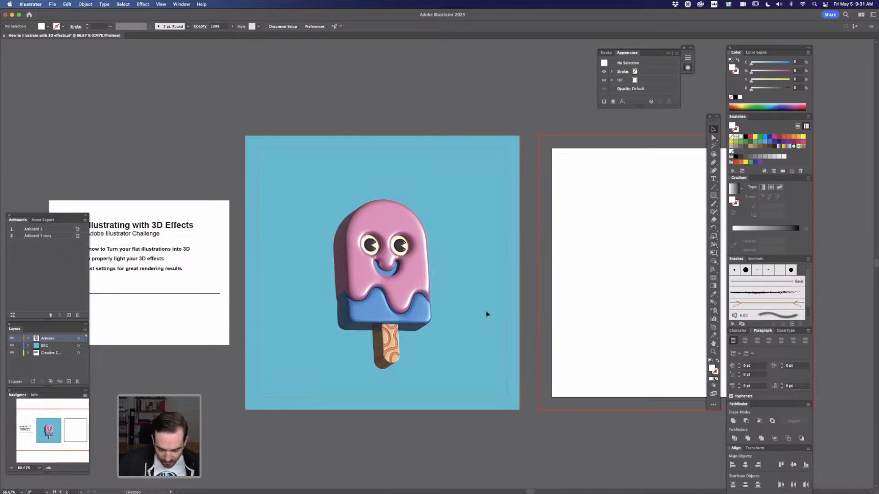
{"action": "left_click", "coordinate": [416, 288]}
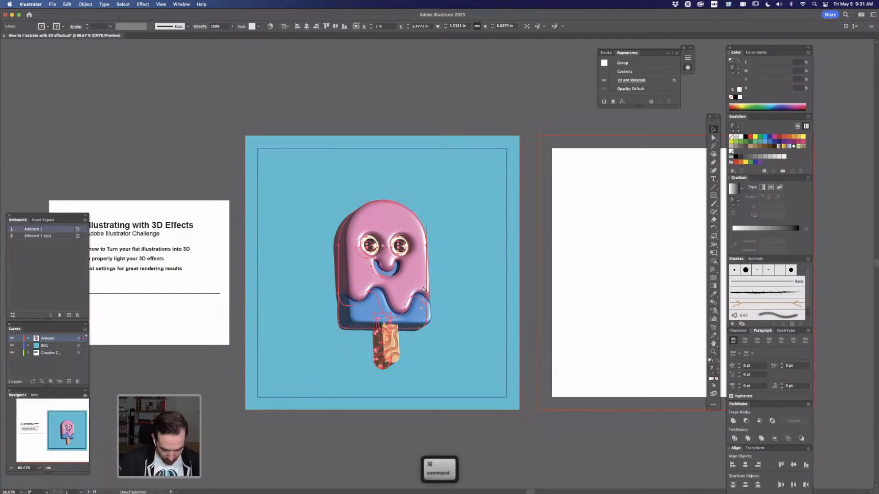
{"action": "key", "text": "super+equal"}
{"action": "key", "text": "space"}
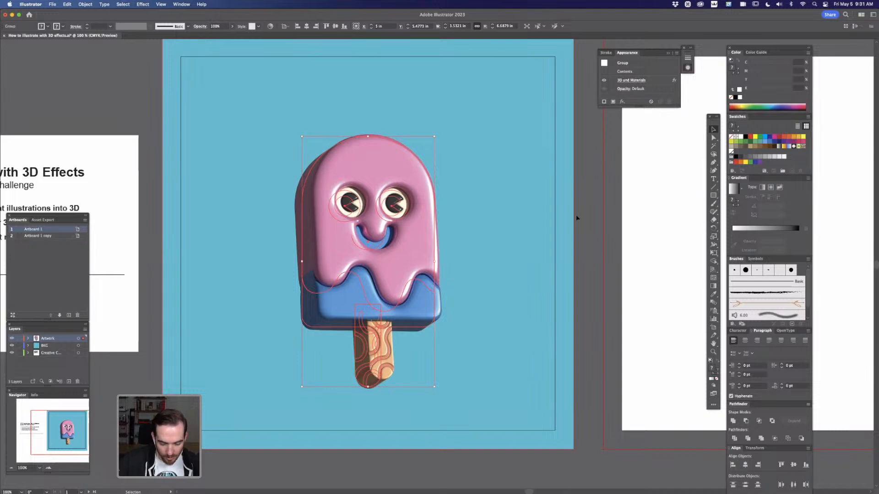
{"action": "left_click", "coordinate": [604, 232]}
{"action": "key", "text": "space"}
{"action": "left_click_drag", "start_coordinate": [624, 300], "coordinate": [621, 327]}
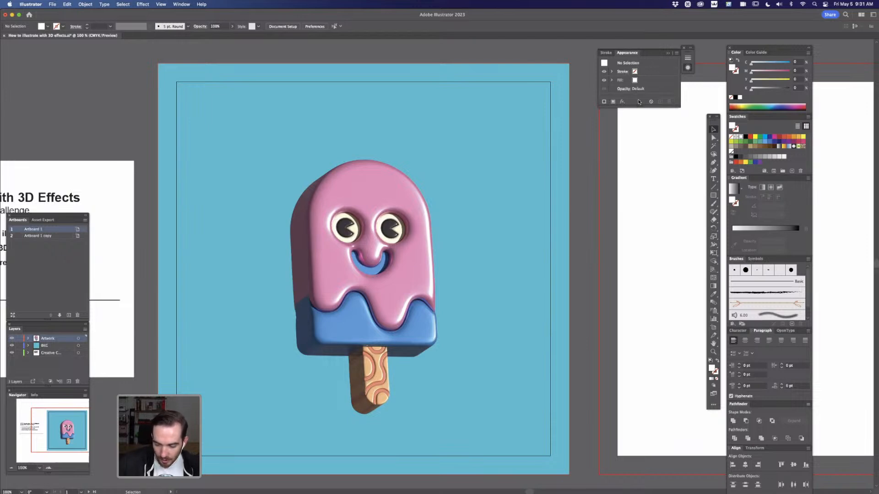
{"action": "left_click", "coordinate": [410, 221]}
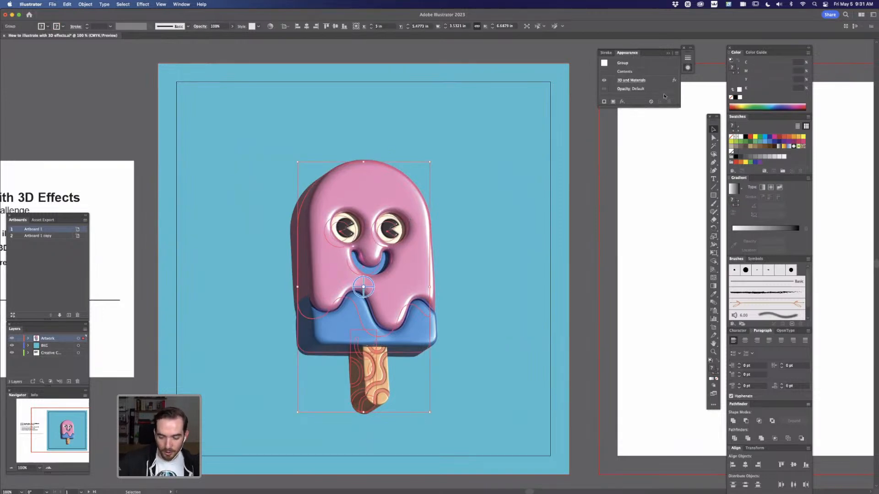
{"action": "left_click", "coordinate": [604, 82]}
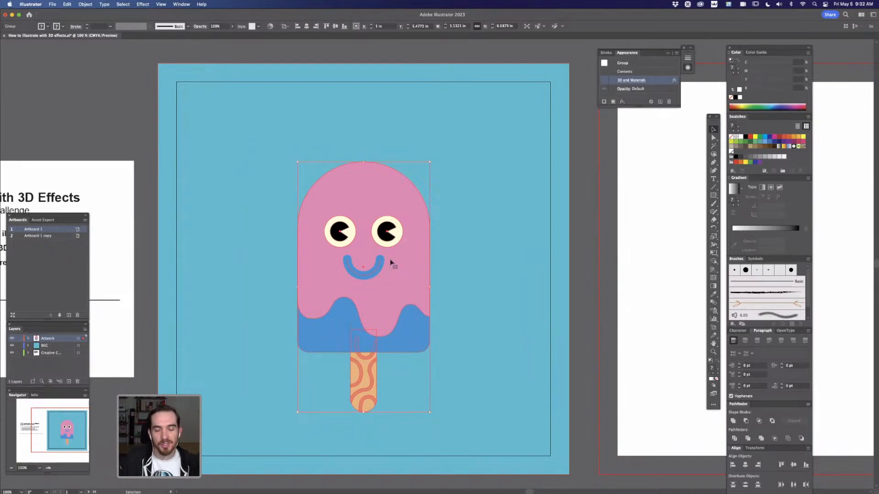
{"action": "left_click", "coordinate": [604, 81]}
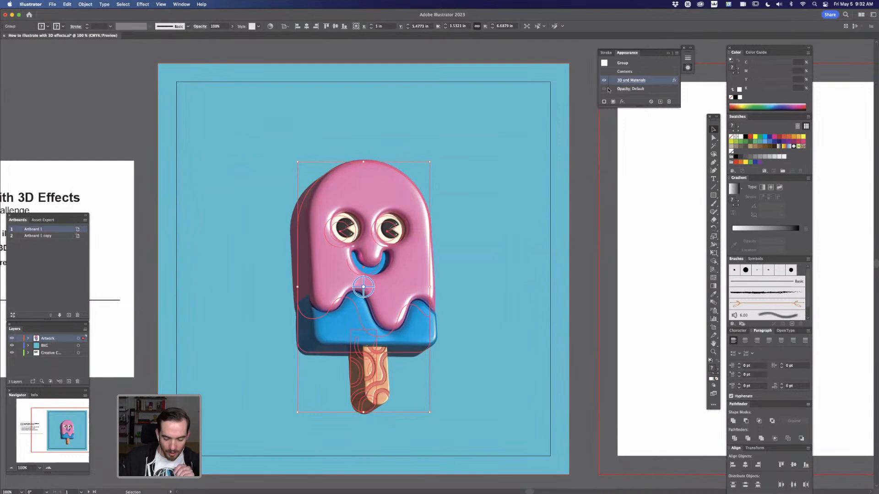
{"action": "left_click", "coordinate": [591, 250]}
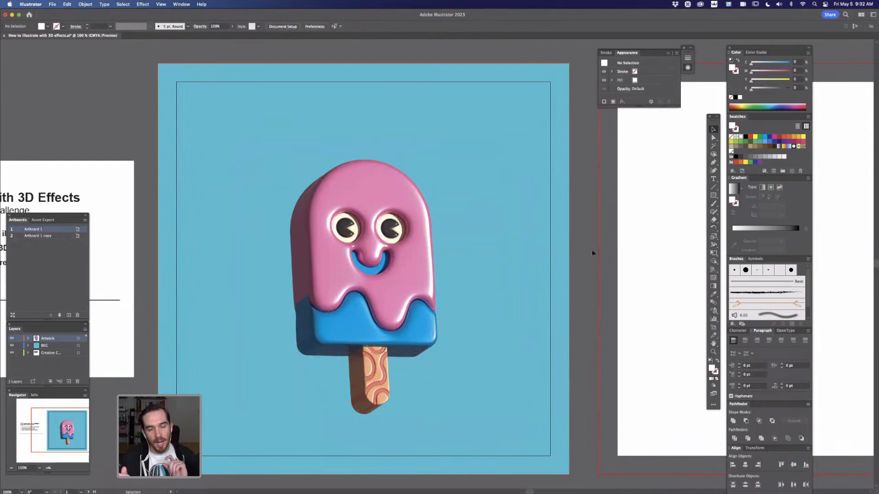
- Draw a circle about 3.53 in in diameter in the upper middle of the blank artboard
{"action": "left_click", "coordinate": [650, 336]}
{"action": "left_click_drag", "start_coordinate": [519, 341], "coordinate": [240, 328]}
{"action": "left_click_drag", "start_coordinate": [552, 284], "coordinate": [524, 288]}
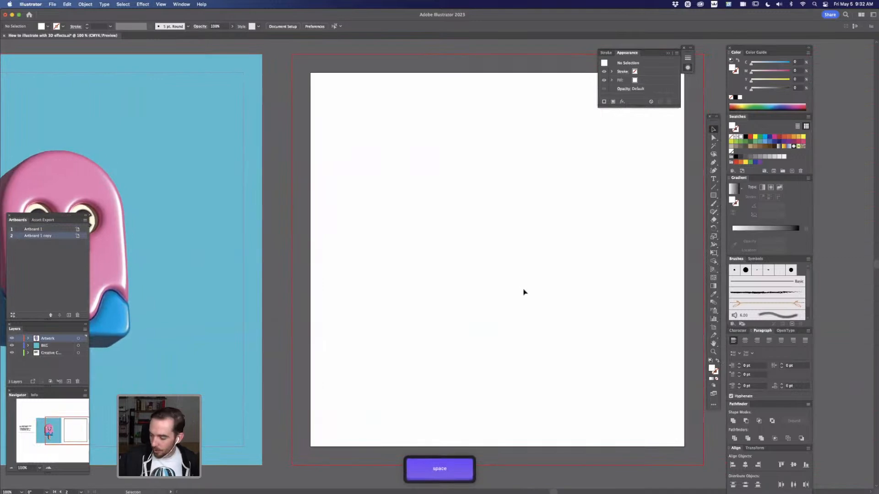
{"action": "key", "text": "Tab"}
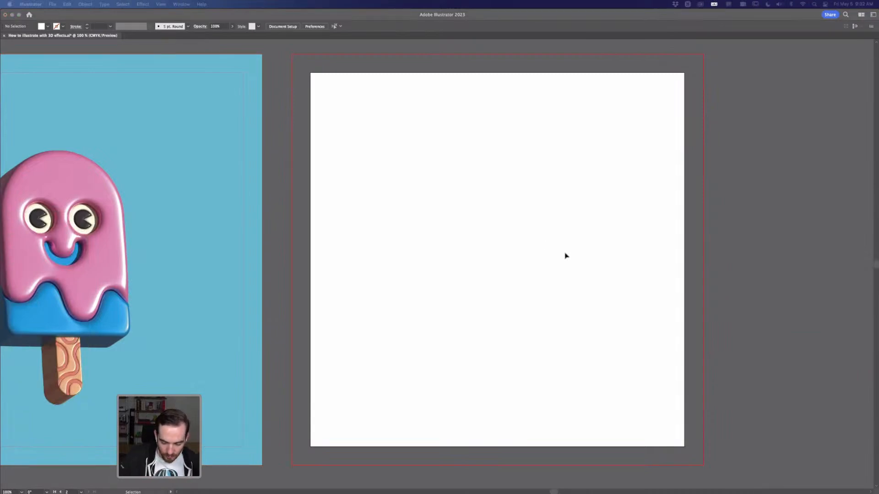
{"action": "key", "text": "Tab"}
{"action": "key", "text": "l"}
{"action": "left_click_drag", "start_coordinate": [444, 153], "coordinate": [583, 248]}
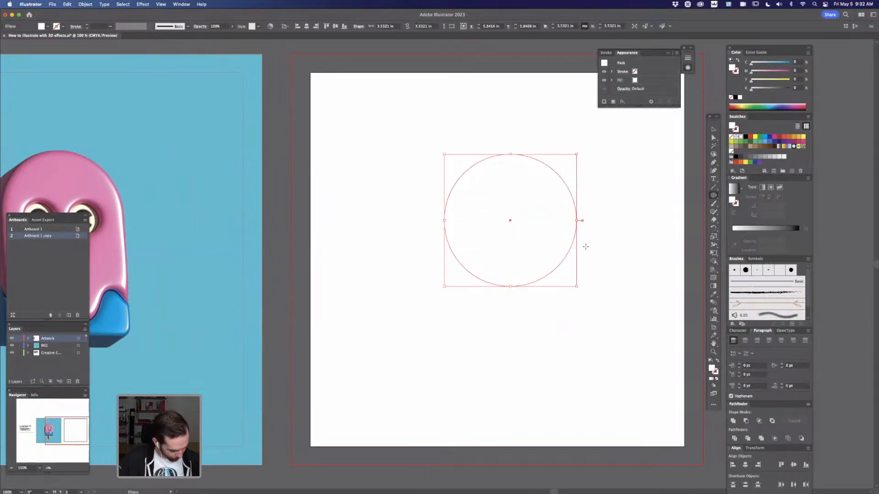
- Fill the circle with pink (47% magenta) and scale it down to about 3.01 in wide
{"action": "key", "text": "v"}
{"action": "key", "text": "i"}
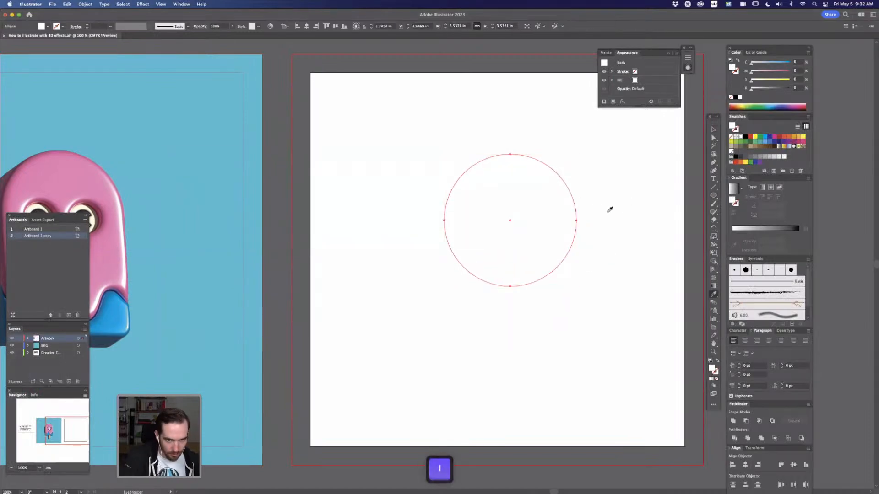
{"action": "left_click_drag", "start_coordinate": [773, 73], "coordinate": [770, 76]}
{"action": "key", "text": "a"}
{"action": "left_click_drag", "start_coordinate": [550, 234], "coordinate": [532, 230]}
{"action": "key", "text": "v"}
{"action": "left_click_drag", "start_coordinate": [561, 158], "coordinate": [540, 171]}
{"action": "mouse_move", "coordinate": [540, 219]}
{"action": "left_mouse_down"}
{"action": "mouse_move", "coordinate": [536, 239]}
{"action": "mouse_move", "coordinate": [547, 231]}
{"action": "left_mouse_up"}
{"action": "left_click", "coordinate": [577, 262]}
- Delete the circle's bottom anchor point so that only the upper half remains
{"action": "key", "text": "a"}
{"action": "left_click_drag", "start_coordinate": [490, 290], "coordinate": [525, 249]}
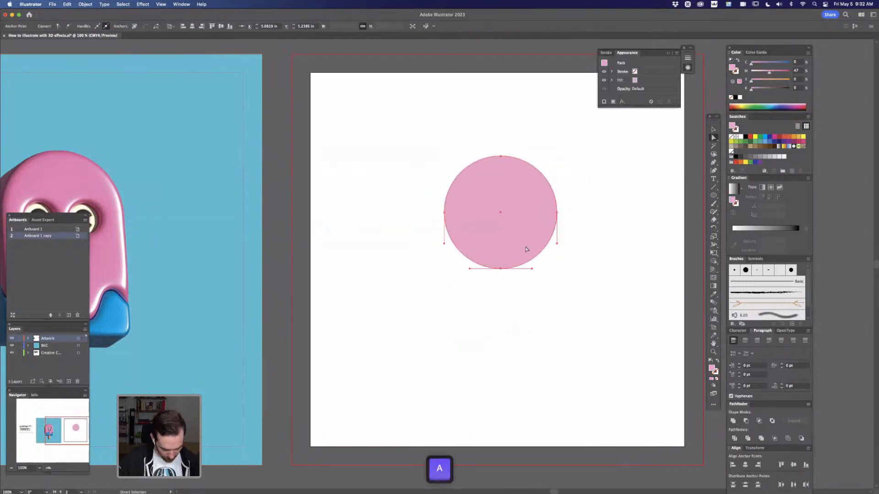
{"action": "key", "text": "Delete"}
- Extend the half circle downward with the Pen tool into a closed, straight-sided popsicle body about 3.9 in tall
{"action": "key", "text": "p"}
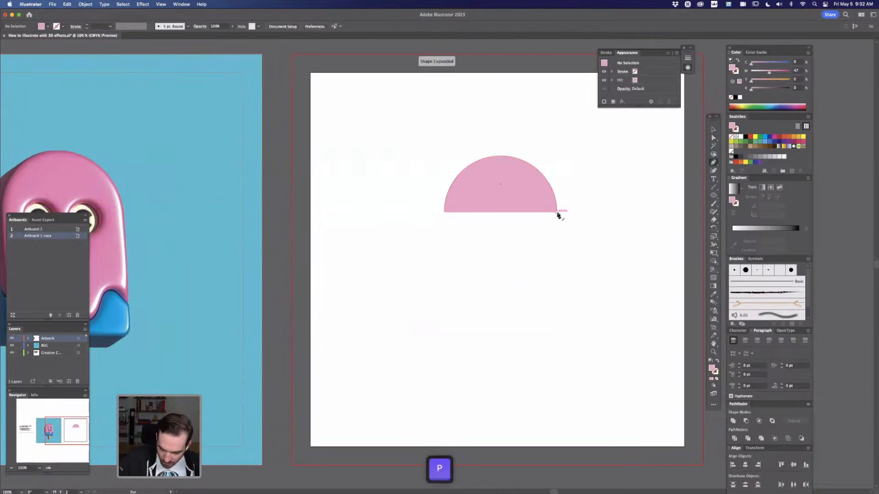
{"action": "left_click", "coordinate": [556, 212]}
{"action": "left_click", "coordinate": [557, 302]}
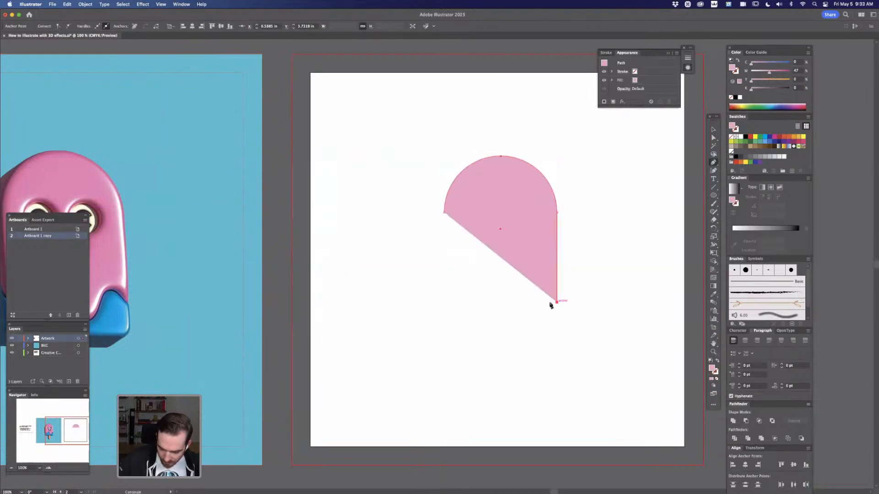
{"action": "left_click", "coordinate": [443, 302]}
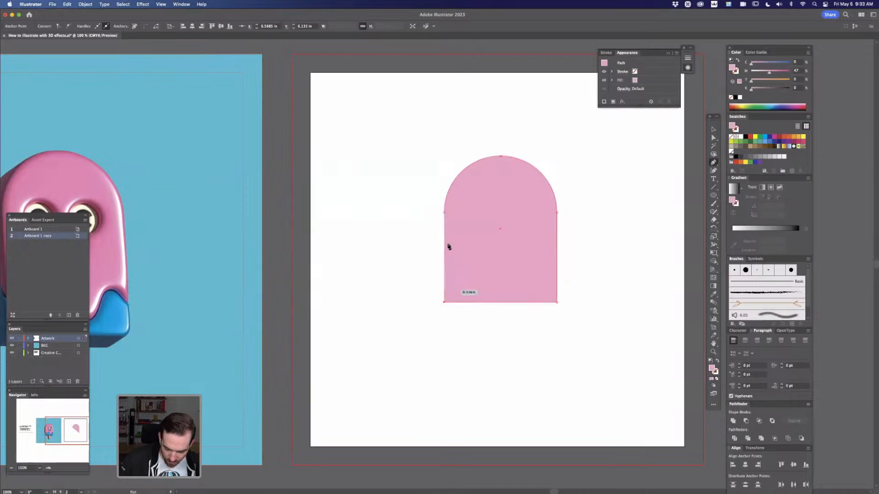
{"action": "left_click", "coordinate": [445, 212]}
- Round the popsicle body's two bottom corners to a radius of about 0.36 in
{"action": "key", "text": "a"}
{"action": "left_click", "coordinate": [561, 309]}
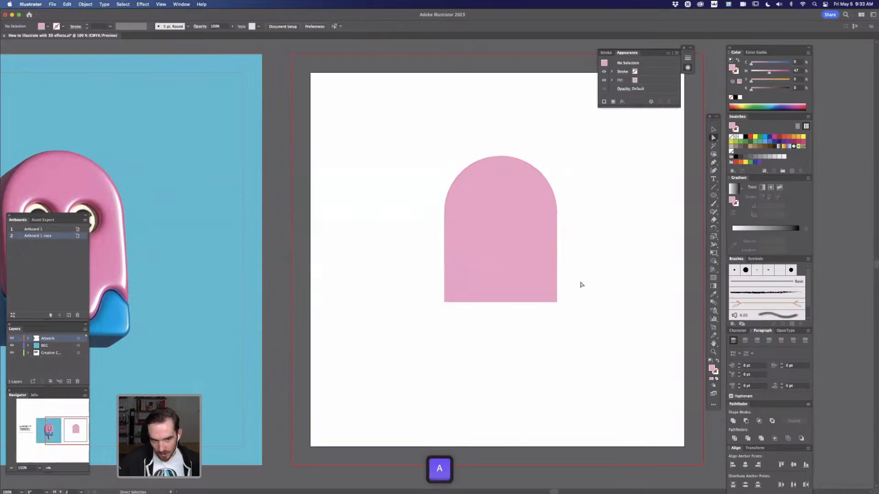
{"action": "left_click_drag", "start_coordinate": [437, 310], "coordinate": [550, 289]}
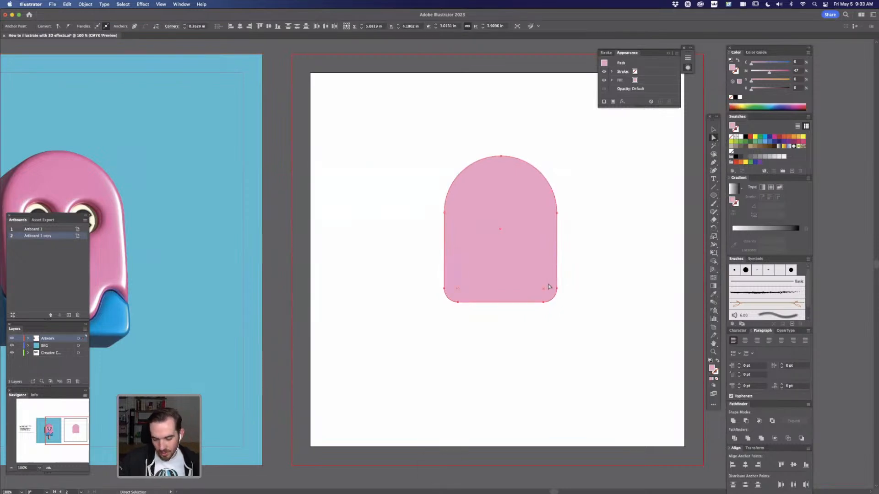
{"action": "left_click", "coordinate": [592, 271]}
- Draw a wavy dripping line from the left edge to the right edge across the lower part of the popsicle body
{"action": "key", "text": "p"}
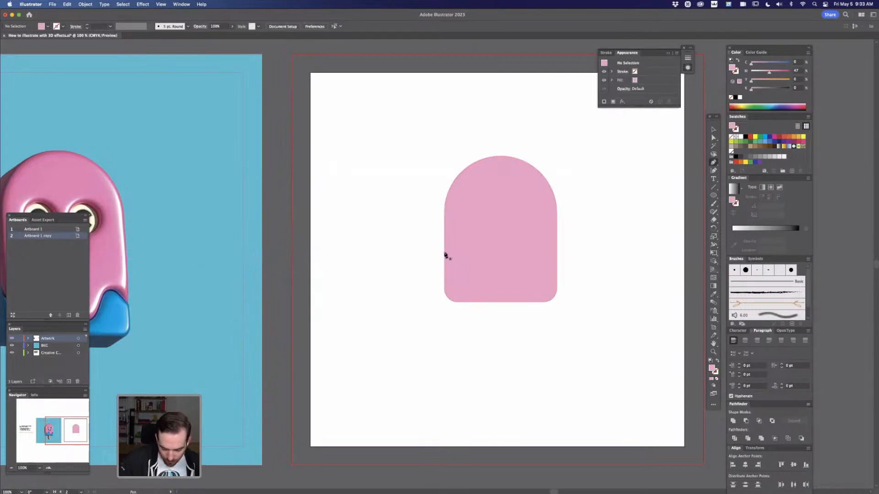
{"action": "key", "text": "shift"}
{"action": "left_click_drag", "start_coordinate": [449, 276], "coordinate": [507, 250]}
{"action": "key", "text": "shift"}
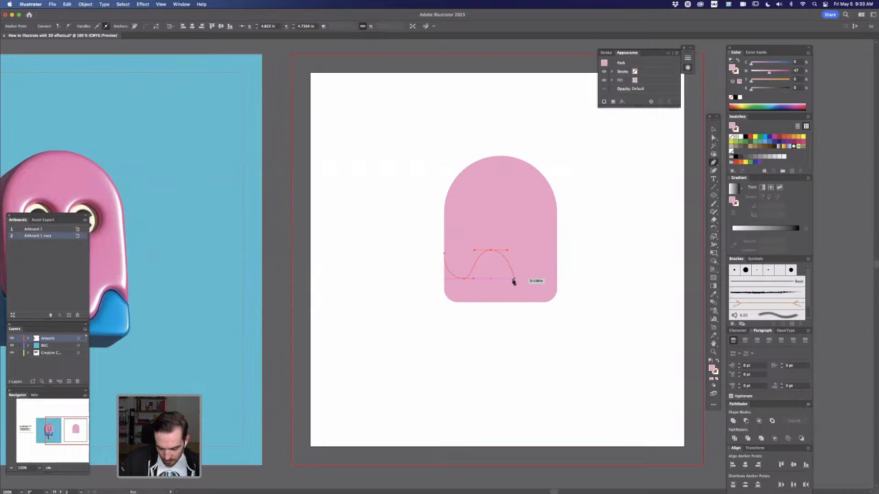
{"action": "key", "text": "shift"}
{"action": "left_click_drag", "start_coordinate": [512, 287], "coordinate": [526, 286]}
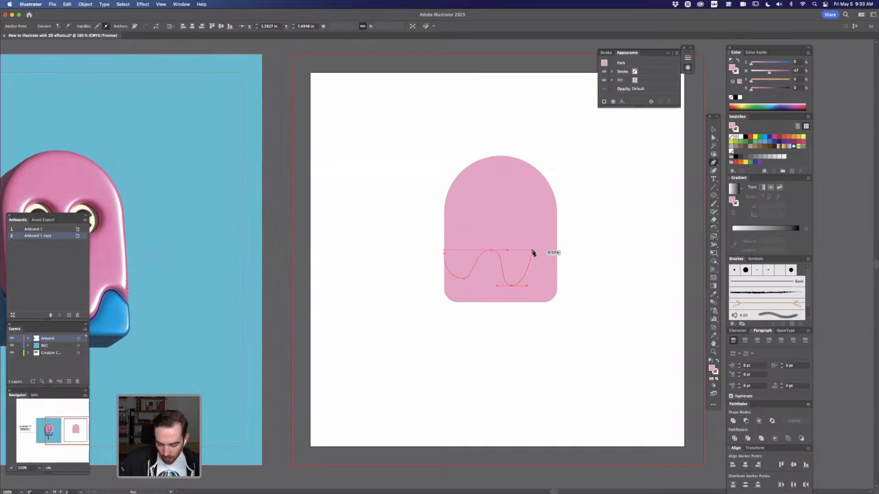
{"action": "key", "text": "shift"}
{"action": "left_click_drag", "start_coordinate": [532, 260], "coordinate": [542, 260]}
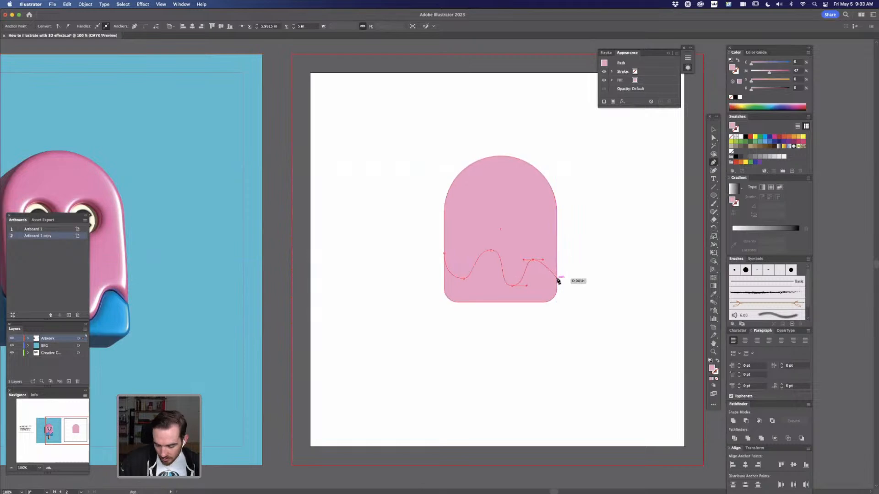
{"action": "key", "text": "shift"}
{"action": "left_click_drag", "start_coordinate": [557, 278], "coordinate": [575, 280]}
{"action": "key", "text": "a"}
{"action": "key", "text": "BackSpace"}
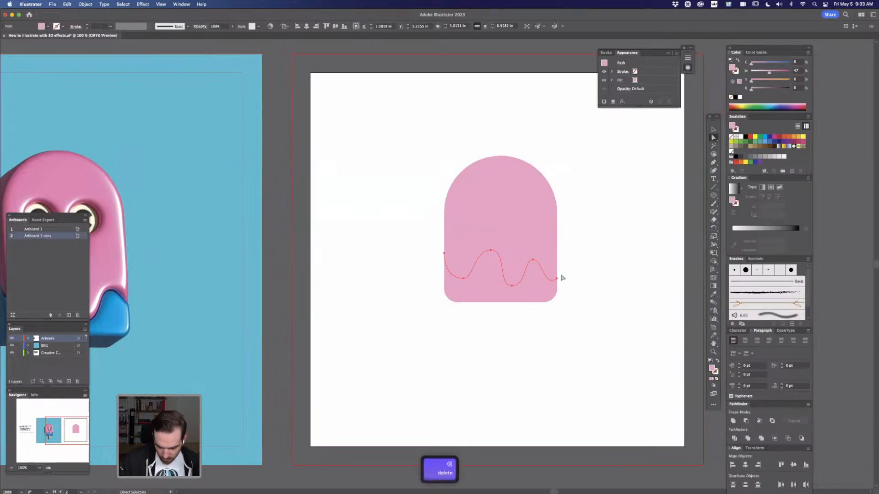
- Refine the anchor points and handles of the wavy line to smooth its peaks and drips
{"action": "left_click_drag", "start_coordinate": [533, 261], "coordinate": [524, 288]}
{"action": "left_click", "coordinate": [491, 252]}
{"action": "left_click_drag", "start_coordinate": [491, 251], "coordinate": [503, 252]}
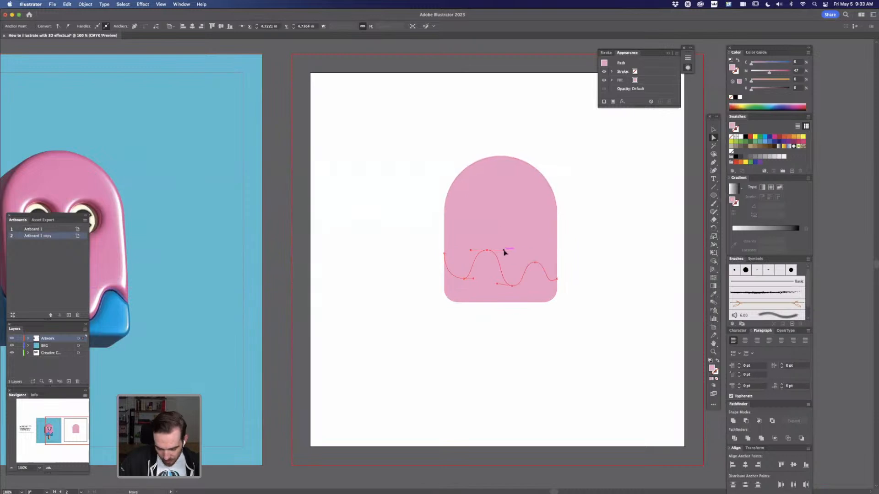
{"action": "left_click", "coordinate": [474, 280]}
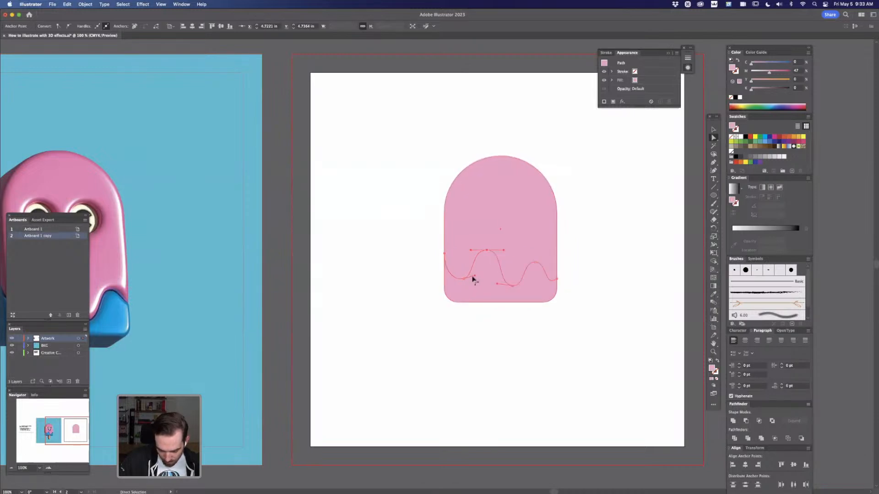
{"action": "left_click_drag", "start_coordinate": [474, 279], "coordinate": [446, 271]}
{"action": "left_click_drag", "start_coordinate": [442, 235], "coordinate": [452, 255]}
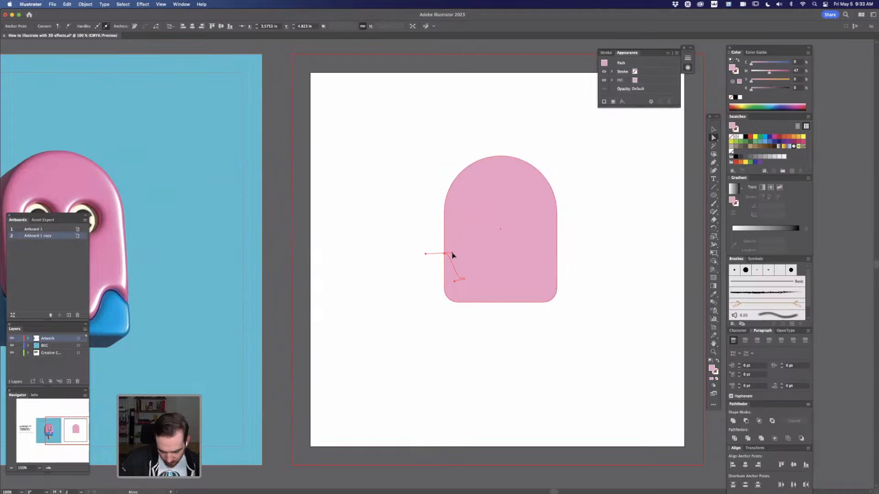
{"action": "key", "text": "super+z"}
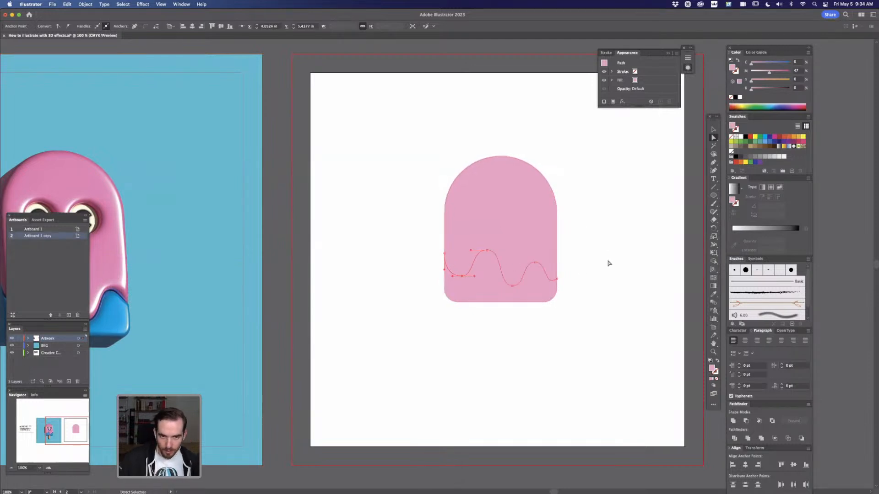
- Merge the body regions above the wavy line into one dripping top shape with Shape Builder
{"action": "key", "text": "shift"}
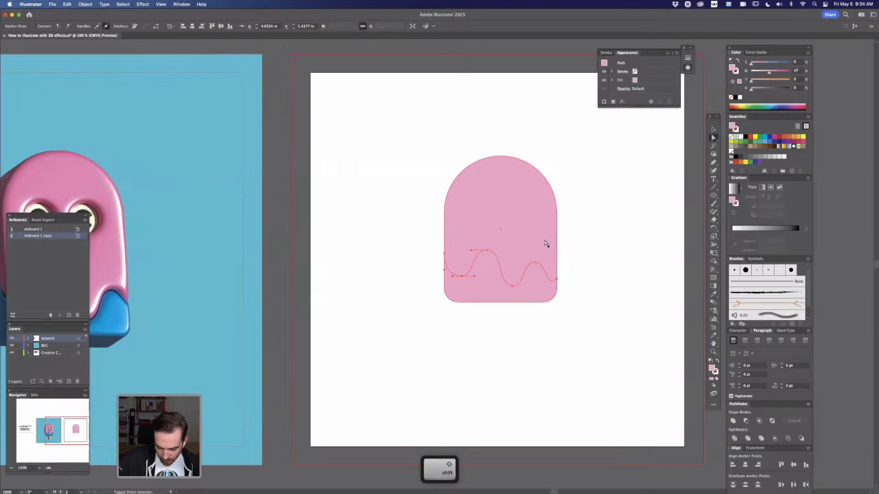
{"action": "left_click", "coordinate": [551, 246], "text": "shift"}
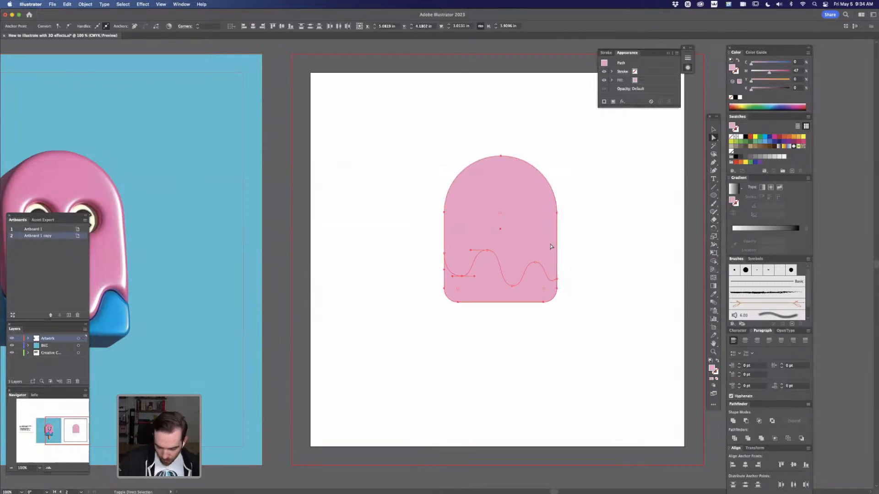
{"action": "left_click", "coordinate": [714, 262]}
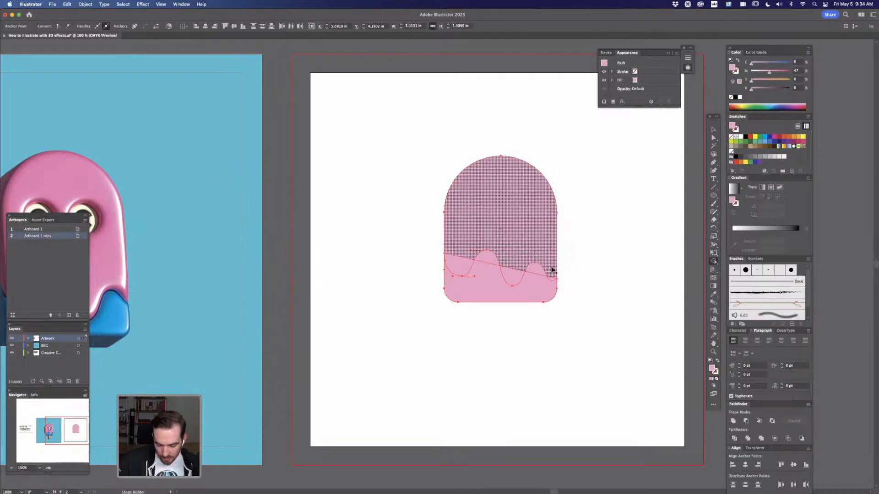
{"action": "mouse_move", "coordinate": [553, 270]}
{"action": "left_mouse_down"}
{"action": "mouse_move", "coordinate": [515, 265]}
{"action": "mouse_move", "coordinate": [511, 240]}
{"action": "left_mouse_up"}
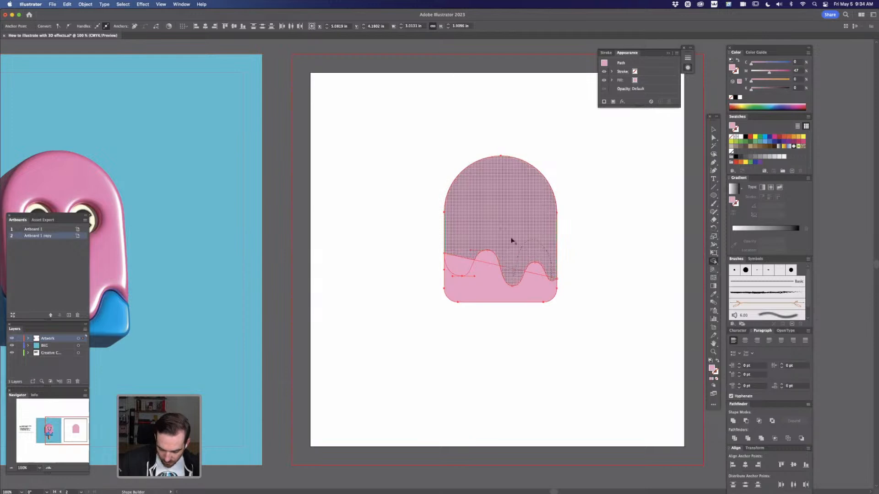
{"action": "mouse_move", "coordinate": [460, 264]}
{"action": "left_mouse_down"}
{"action": "mouse_move", "coordinate": [478, 204]}
{"action": "mouse_move", "coordinate": [608, 247]}
{"action": "left_mouse_up"}
{"action": "key", "text": "a"}
{"action": "left_click", "coordinate": [603, 249]}
- Copy the dripping top shape, undo the merge, delete the wavy line and paste the copy in front of the full body
{"action": "left_click", "coordinate": [534, 236]}
{"action": "key", "text": "super+c"}
{"action": "key", "text": "super+z"}
{"action": "key", "text": "super+z"}
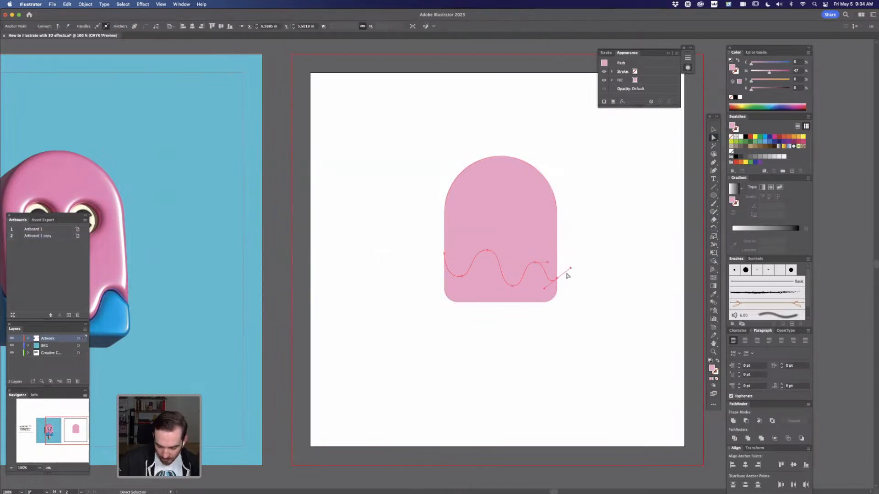
{"action": "key", "text": "BackSpace"}
{"action": "key", "text": "super+f"}
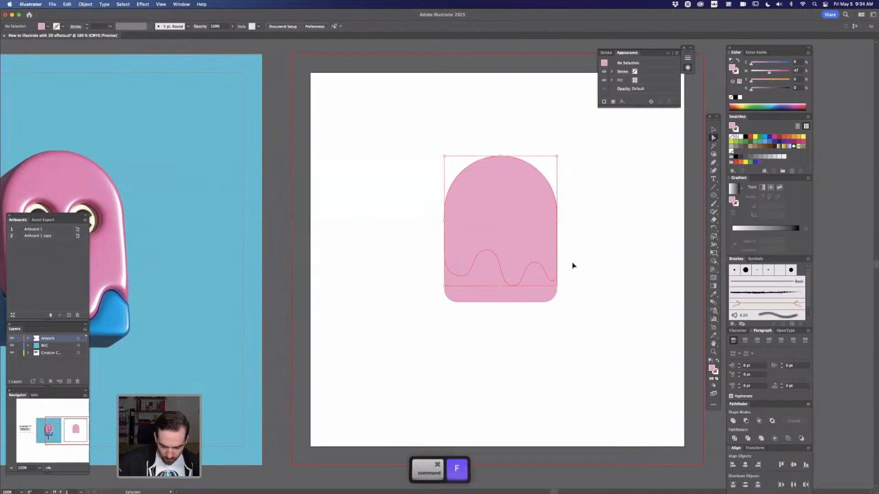
{"action": "left_click", "coordinate": [462, 277]}
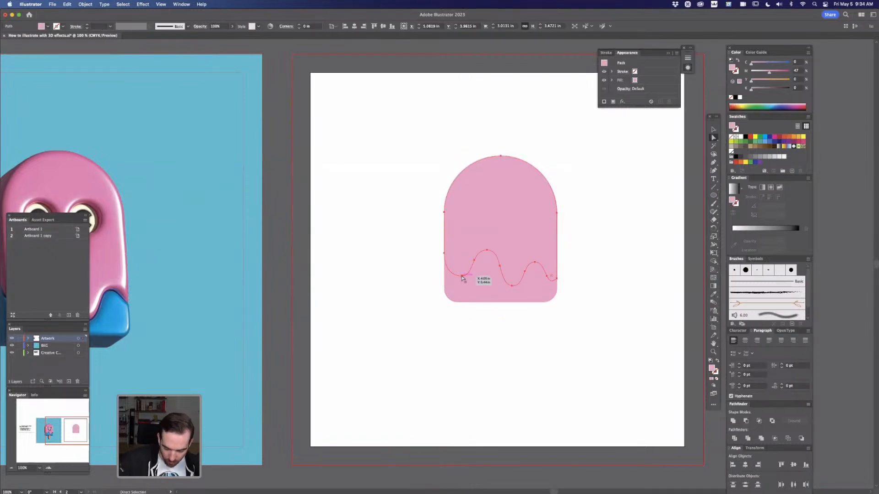
{"action": "left_click_drag", "start_coordinate": [518, 232], "coordinate": [658, 196]}
{"action": "key", "text": "super+z"}
- Recolour the full body behind the drips with the reference background's blue and raise its cyan to 78%
{"action": "left_click", "coordinate": [538, 297]}
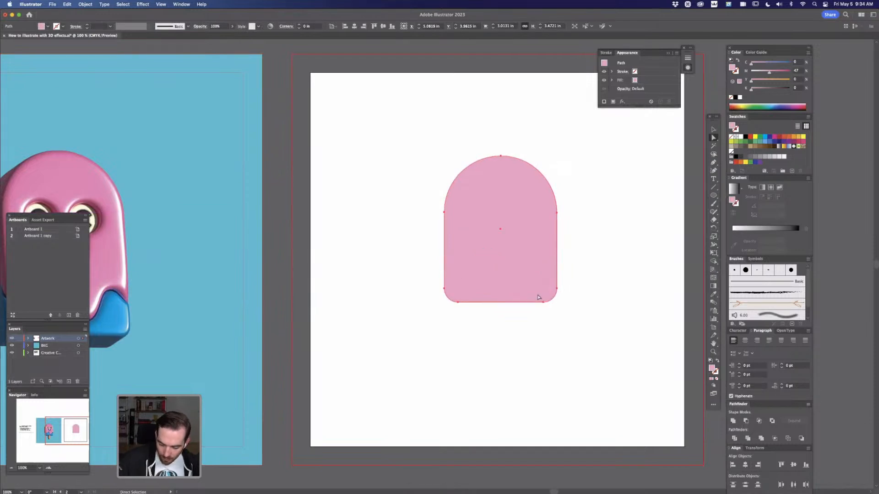
{"action": "key", "text": "i"}
{"action": "left_click", "coordinate": [257, 369]}
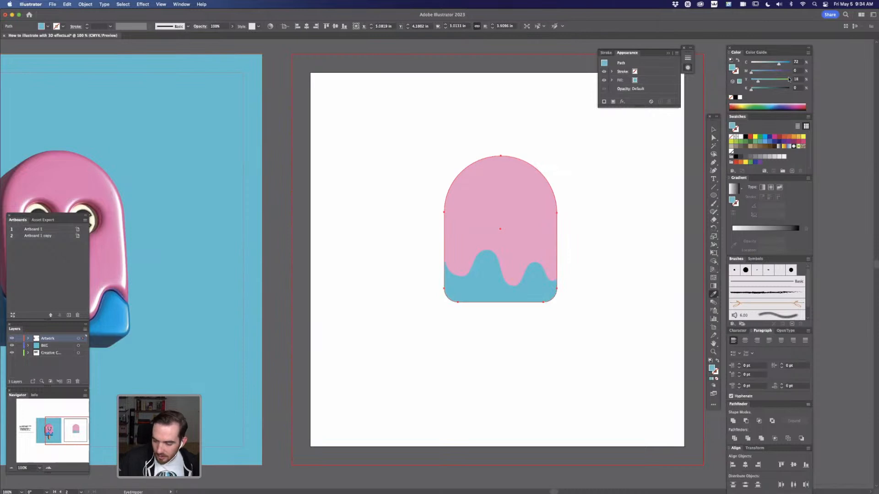
{"action": "left_click", "coordinate": [781, 66]}
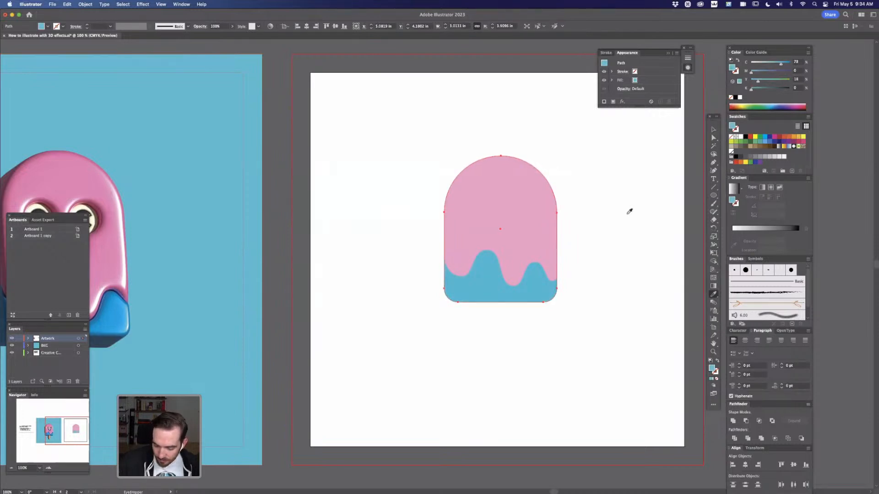
{"action": "key", "text": "super+shift+a"}
- Draw a circle about 0.67 in wide as the left eye and fill it cream with 0% cyan and 18% yellow
{"action": "key", "text": "l"}
{"action": "left_click_drag", "start_coordinate": [464, 191], "coordinate": [490, 209]}
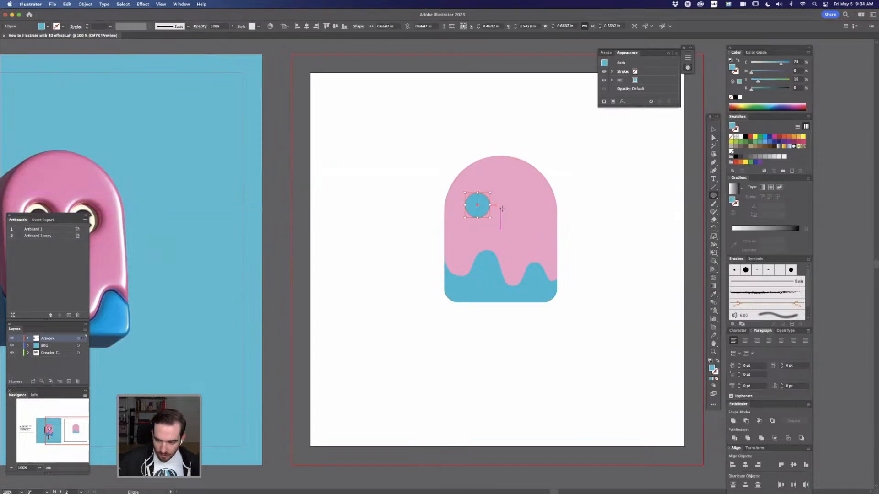
{"action": "left_click_drag", "start_coordinate": [764, 65], "coordinate": [749, 64]}
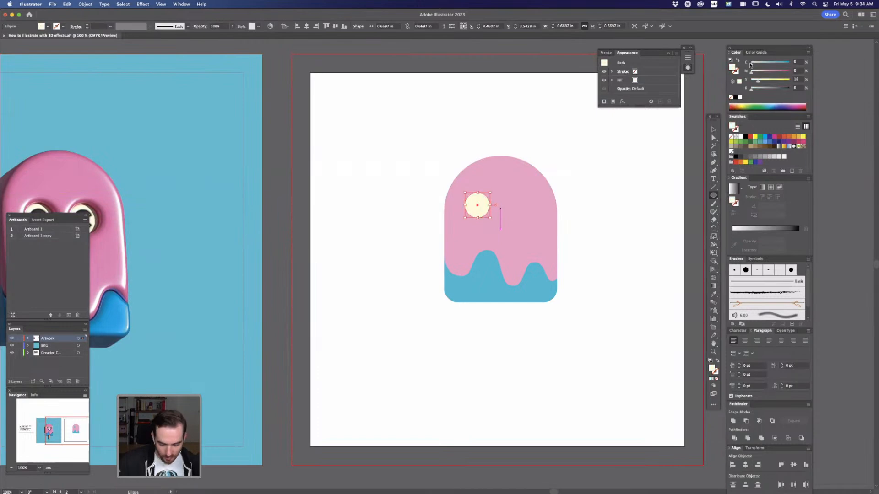
- Add a concentric pupil about 0.47 in wide inside the eye, filled near-black with 26% yellow and 92% black
{"action": "key", "text": "v"}
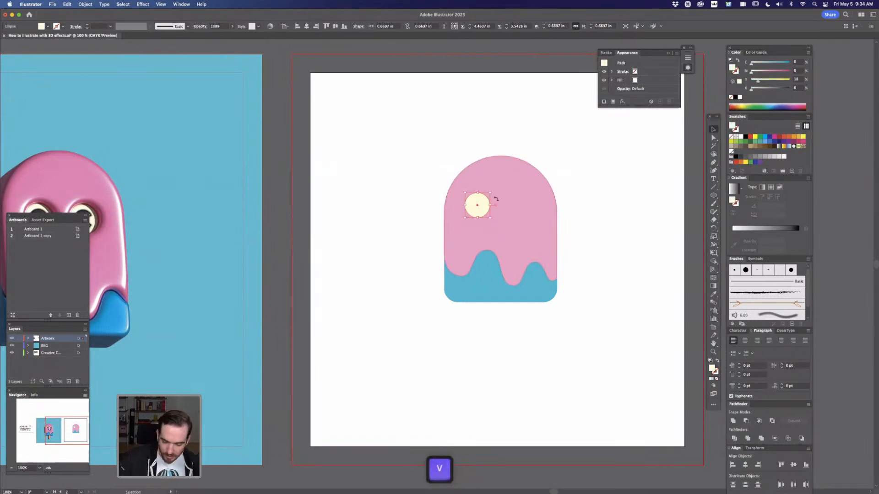
{"action": "left_click_drag", "start_coordinate": [490, 193], "coordinate": [488, 197]}
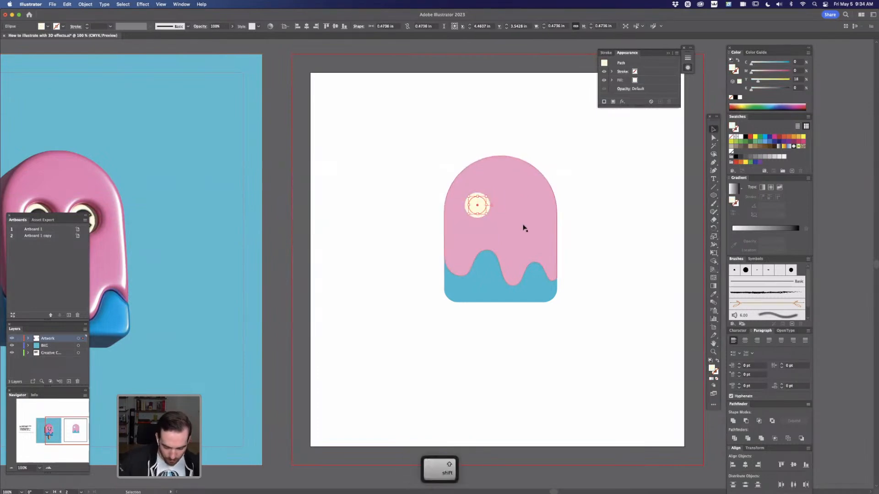
{"action": "left_click", "coordinate": [735, 97]}
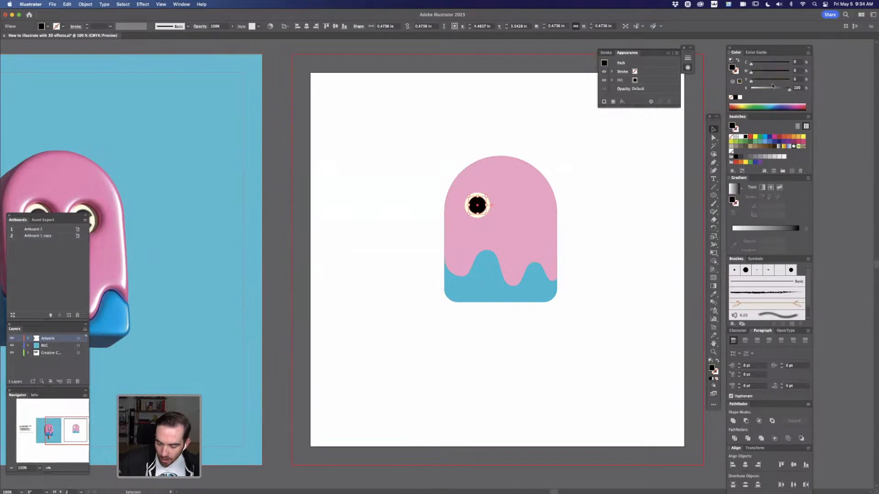
{"action": "left_click_drag", "start_coordinate": [789, 91], "coordinate": [786, 92]}
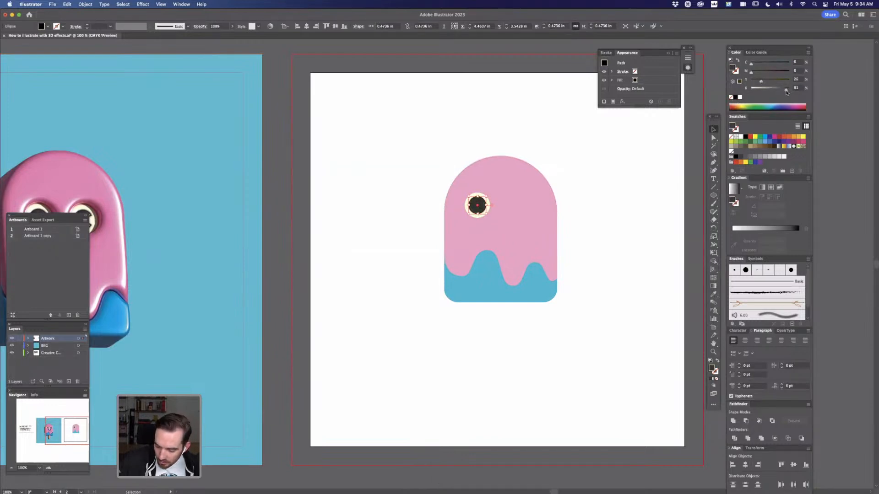
{"action": "key", "text": "a"}
{"action": "left_click", "coordinate": [584, 211]}
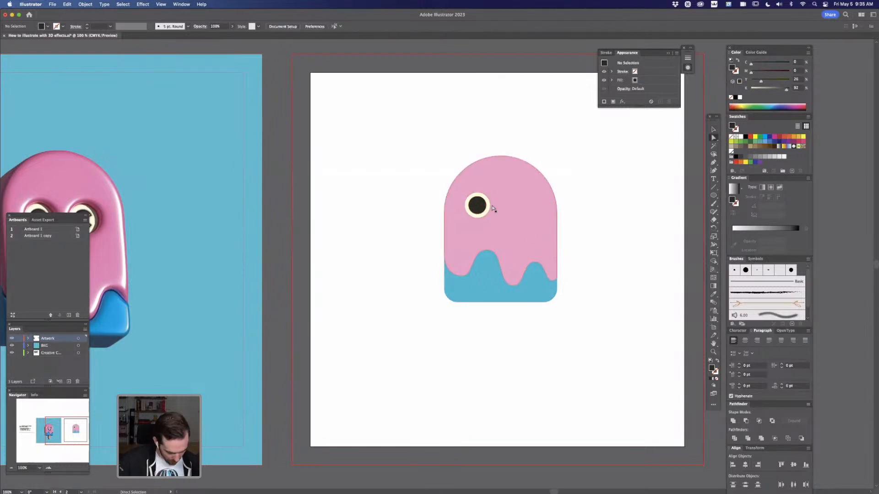
- Draw a cream triangular highlight wedge from the pupil's centre to its right edge with the Pen tool
{"action": "left_click", "coordinate": [489, 207]}
{"action": "left_click", "coordinate": [600, 189]}
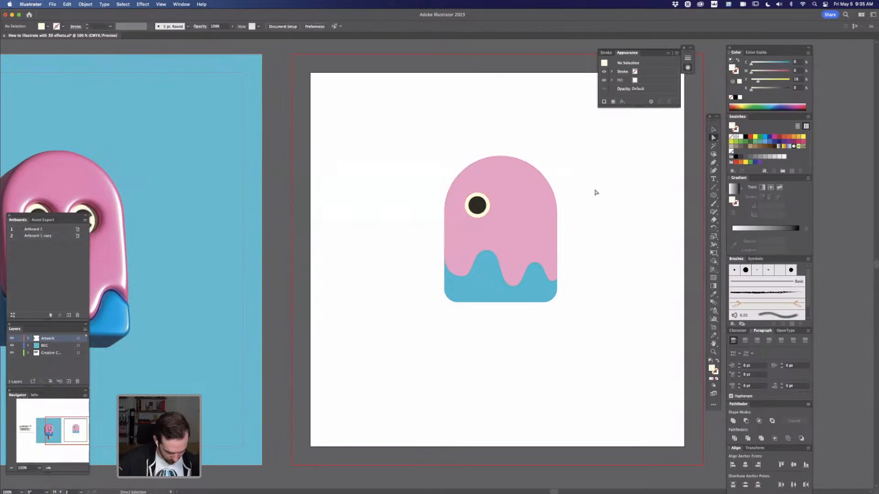
{"action": "key", "text": "p"}
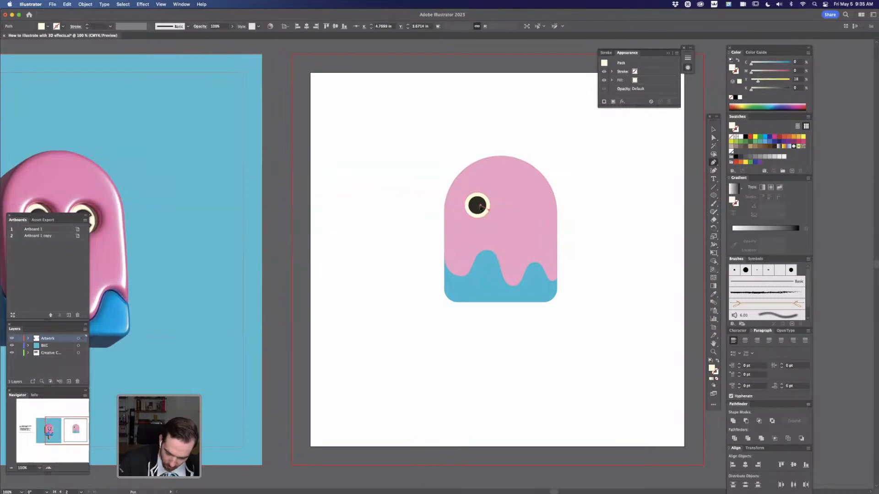
{"action": "left_click", "coordinate": [488, 205]}
{"action": "mouse_move", "coordinate": [489, 206]}
{"action": "left_mouse_down"}
{"action": "mouse_move", "coordinate": [488, 239]}
{"action": "mouse_move", "coordinate": [486, 205]}
{"action": "left_mouse_up"}
{"action": "key", "text": "a"}
{"action": "key", "text": "z"}
{"action": "key", "text": "a"}
- Enlarge the highlight wedge slightly so it cuts fully through the pupil's right edge
{"action": "key", "text": "super+minus"}
{"action": "key", "text": "super+minus"}
{"action": "key", "text": "super+plus"}
{"action": "left_click_drag", "start_coordinate": [624, 298], "coordinate": [581, 295]}
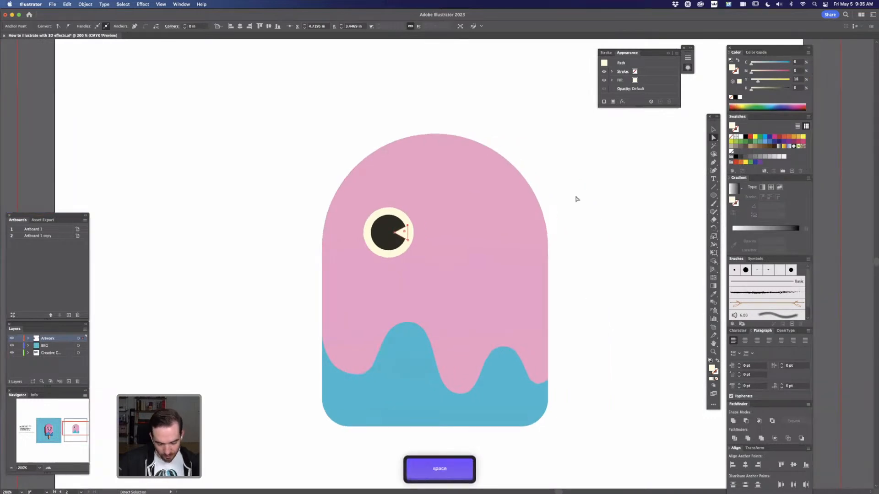
{"action": "left_click", "coordinate": [578, 197]}
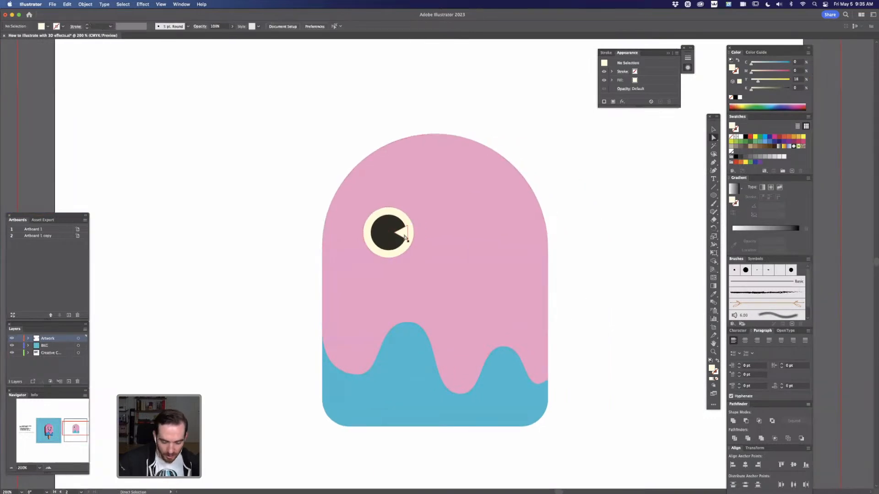
{"action": "key", "text": "v"}
{"action": "left_click", "coordinate": [405, 236]}
{"action": "left_click_drag", "start_coordinate": [408, 226], "coordinate": [411, 222]}
{"action": "left_click", "coordinate": [565, 216]}
{"action": "key", "text": "a"}
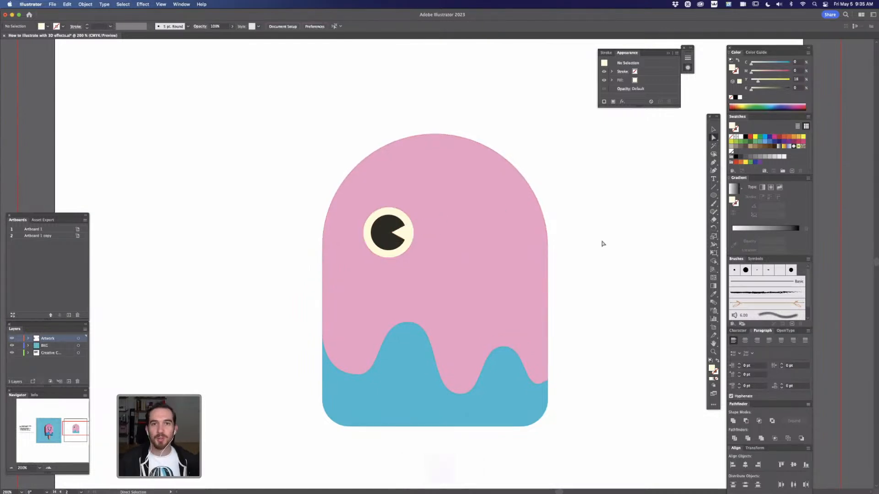
- Group the eye's three shapes, duplicate the eye to the right and group the pair
{"action": "key", "text": "v"}
{"action": "left_click", "coordinate": [400, 234]}
{"action": "left_click", "coordinate": [379, 229], "text": "shift"}
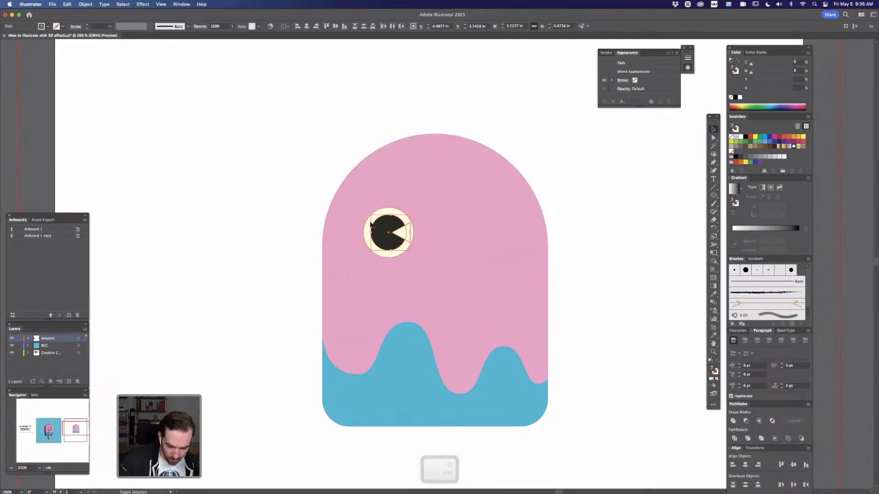
{"action": "left_click", "coordinate": [366, 231], "text": "shift"}
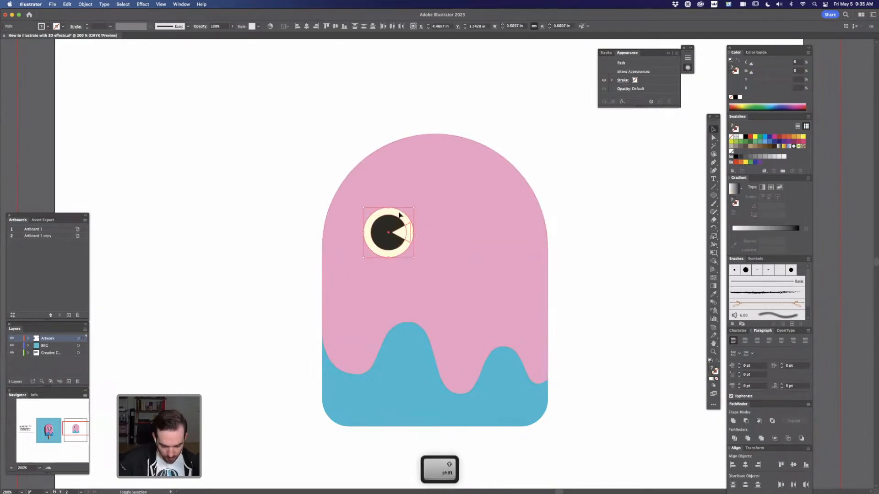
{"action": "key", "text": "super+g"}
{"action": "left_click_drag", "start_coordinate": [399, 247], "coordinate": [417, 232]}
{"action": "key", "text": "super+g"}
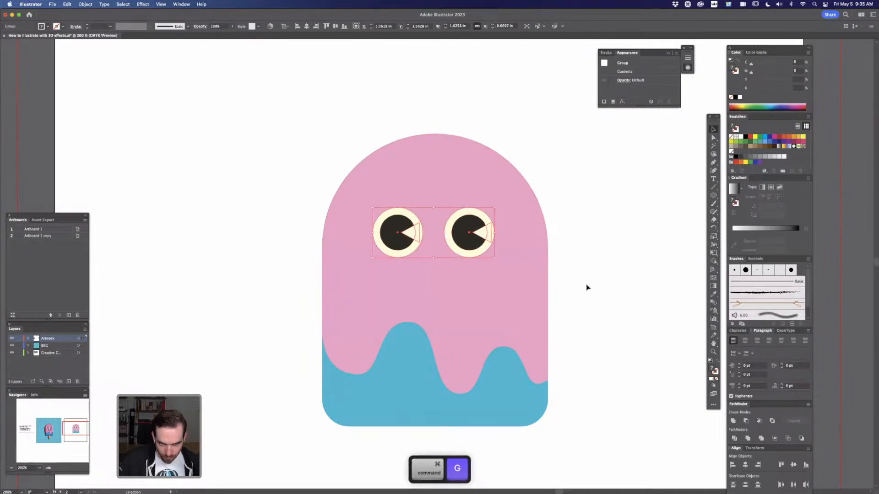
{"action": "left_click", "coordinate": [554, 310]}
- Draw a circle about 1 in wide below the eyes and delete its top anchor to leave a smile arc
{"action": "key", "text": "l"}
{"action": "left_click_drag", "start_coordinate": [398, 229], "coordinate": [473, 263]}
{"action": "key", "text": "a"}
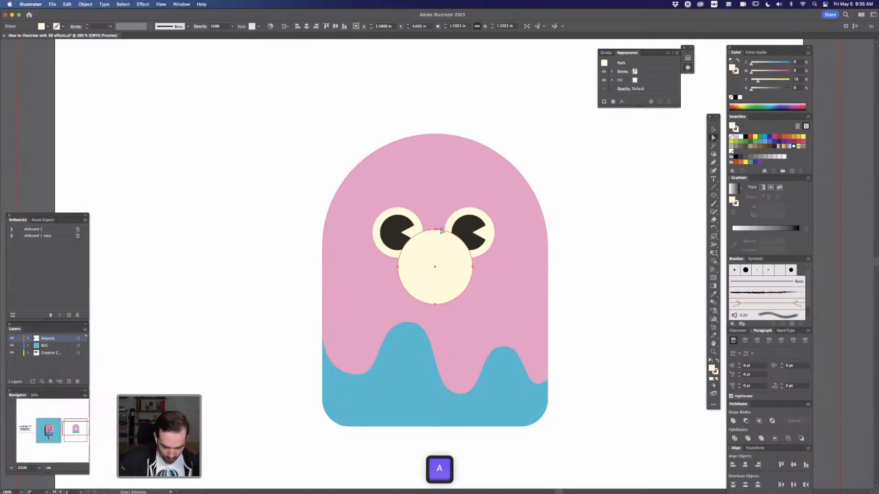
{"action": "left_click", "coordinate": [435, 230]}
{"action": "key", "text": "BackSpace"}
- Give the smile the body's blue as its stroke with no fill, 10 pt weight and round caps
{"action": "key", "text": "i"}
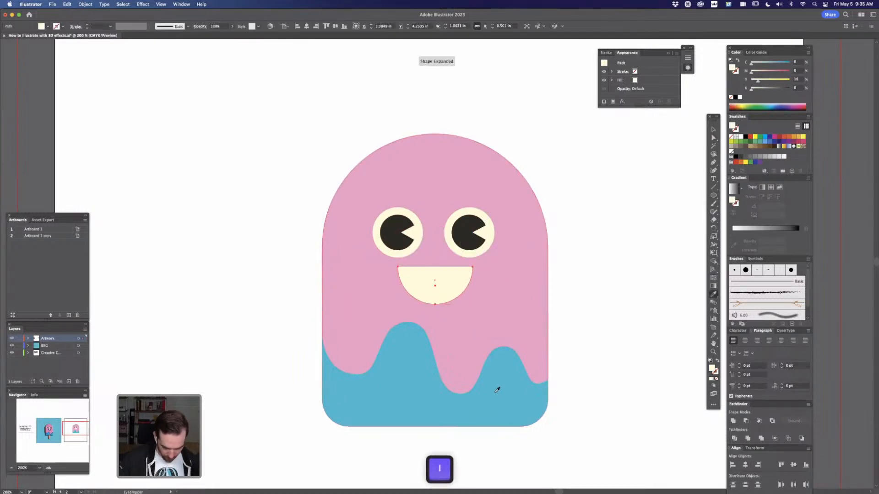
{"action": "left_click", "coordinate": [504, 378]}
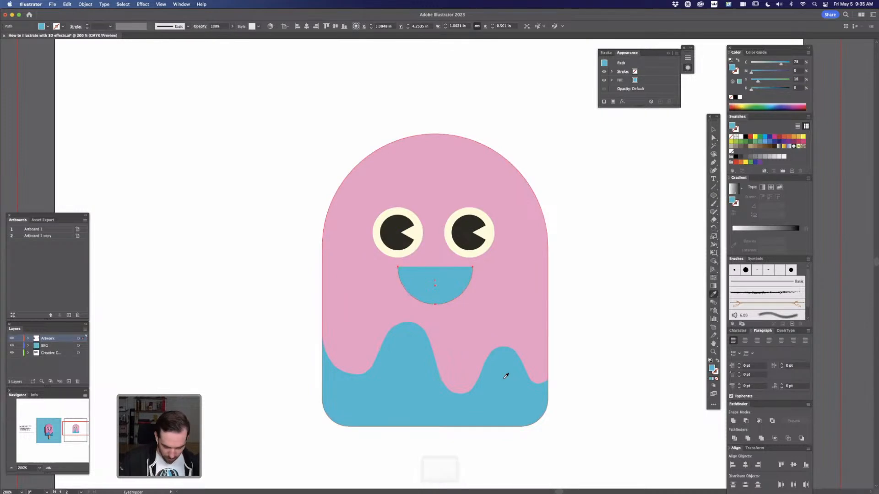
{"action": "key", "text": "shift+x"}
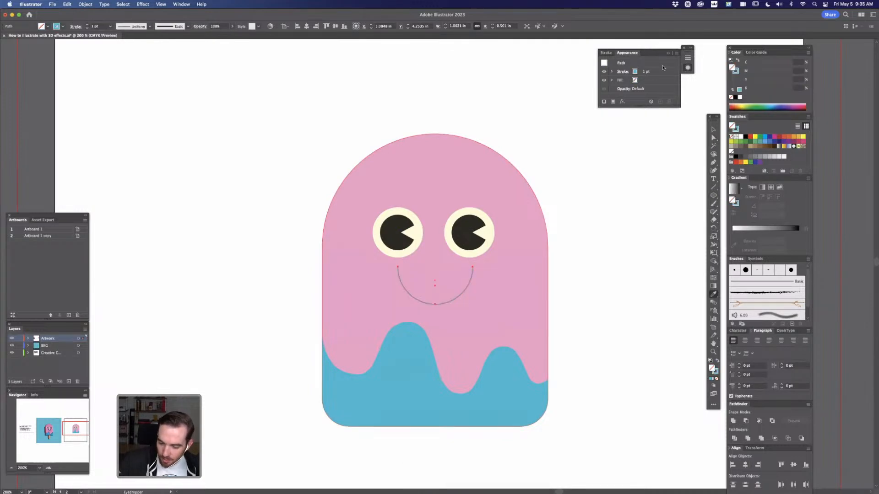
{"action": "left_click", "coordinate": [687, 58]}
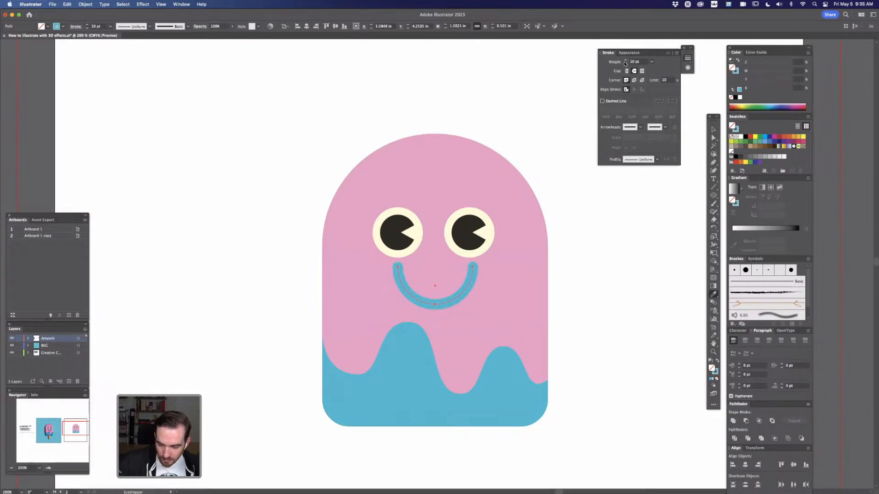
- Shrink the smile proportionally so it is narrower than the pair of eyes
{"action": "key", "text": "v"}
{"action": "left_click_drag", "start_coordinate": [472, 266], "coordinate": [459, 281]}
{"action": "left_click", "coordinate": [560, 264]}
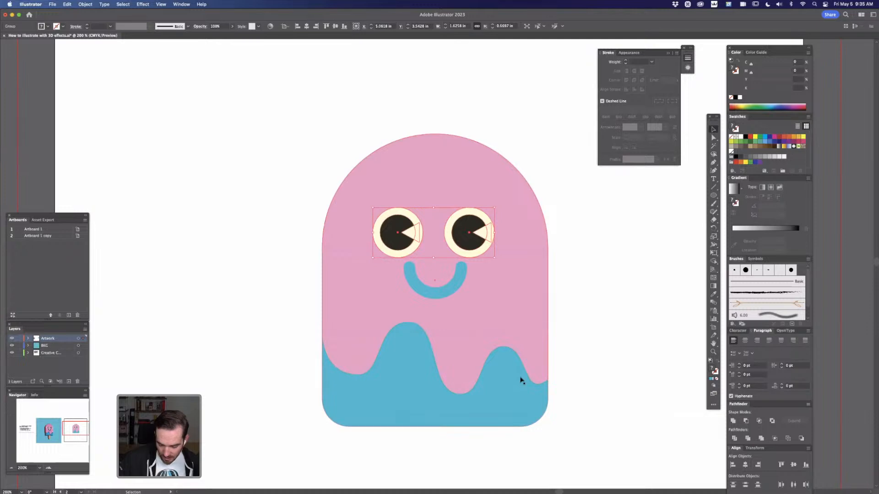
- Group the pink and blue body shapes and centre the body, eyes and smile horizontally on each other
{"action": "left_click", "coordinate": [536, 350]}
{"action": "left_click_drag", "start_coordinate": [511, 429], "coordinate": [523, 416]}
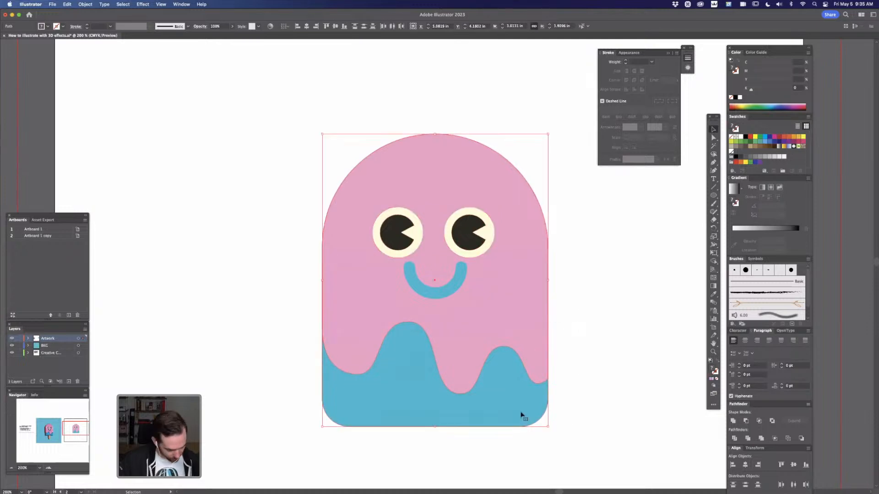
{"action": "key", "text": "super+g"}
{"action": "left_click_drag", "start_coordinate": [556, 153], "coordinate": [347, 397]}
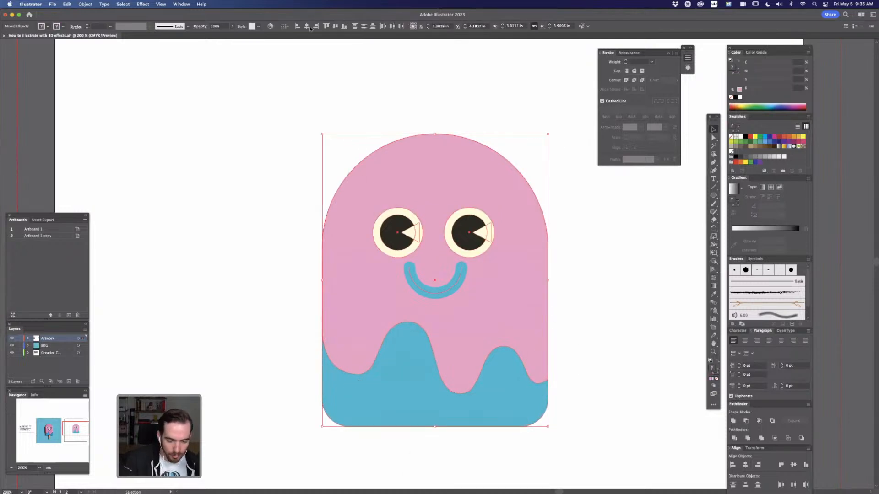
{"action": "left_click", "coordinate": [486, 116]}
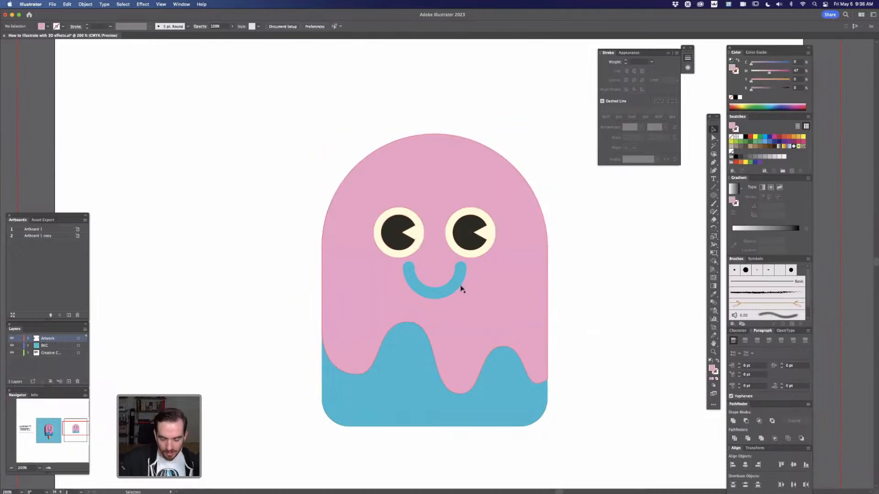
- Draw a stick rectangle about 0.64 by 1.76 in centred below the body and send it to the back
{"action": "key", "text": "space"}
{"action": "scroll", "coordinate": [568, 298], "scroll_direction": "down", "scroll_amount": 5}
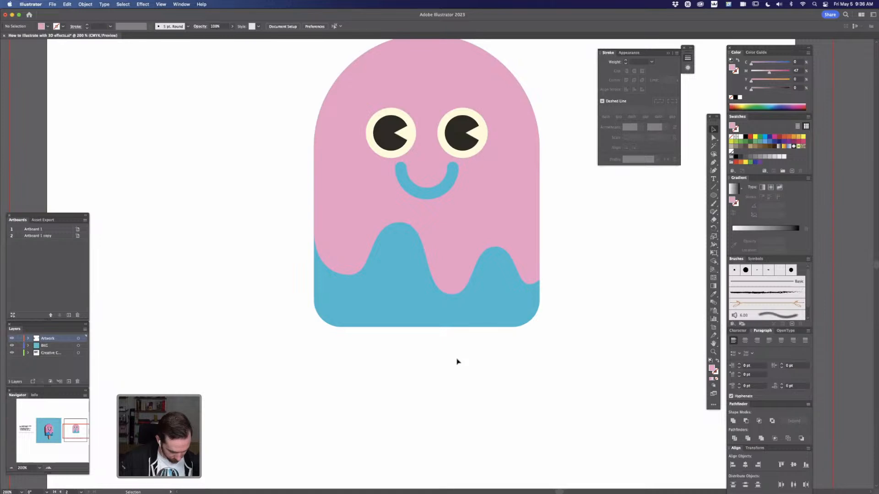
{"action": "key", "text": "m"}
{"action": "left_click_drag", "start_coordinate": [408, 303], "coordinate": [458, 433]}
{"action": "key", "text": "a"}
{"action": "left_click_drag", "start_coordinate": [443, 402], "coordinate": [436, 406]}
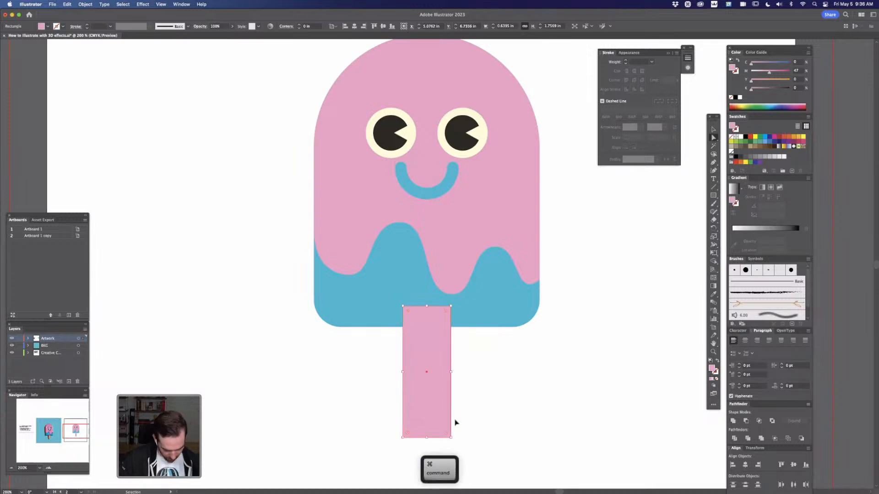
{"action": "key", "text": "super+shift+bracketleft"}
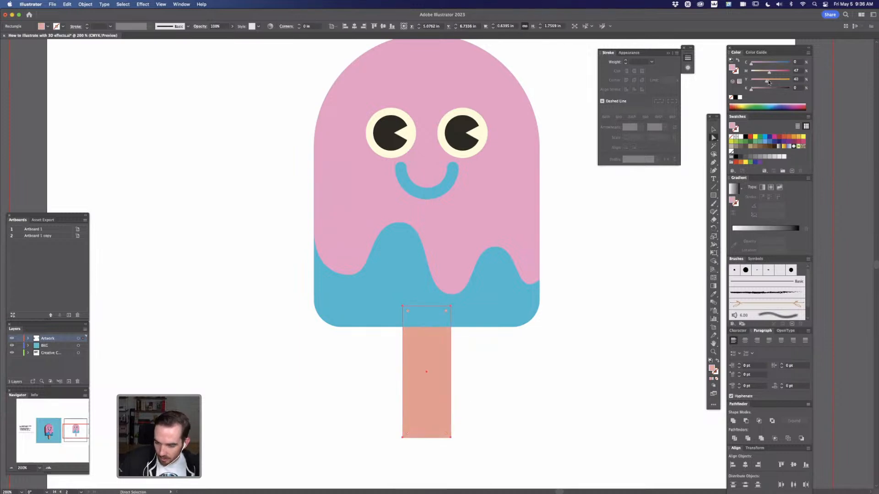
- Fill the stick tan with 35% magenta and 52% yellow, and fully round its bottom corners
{"action": "left_click_drag", "start_coordinate": [768, 74], "coordinate": [763, 74]}
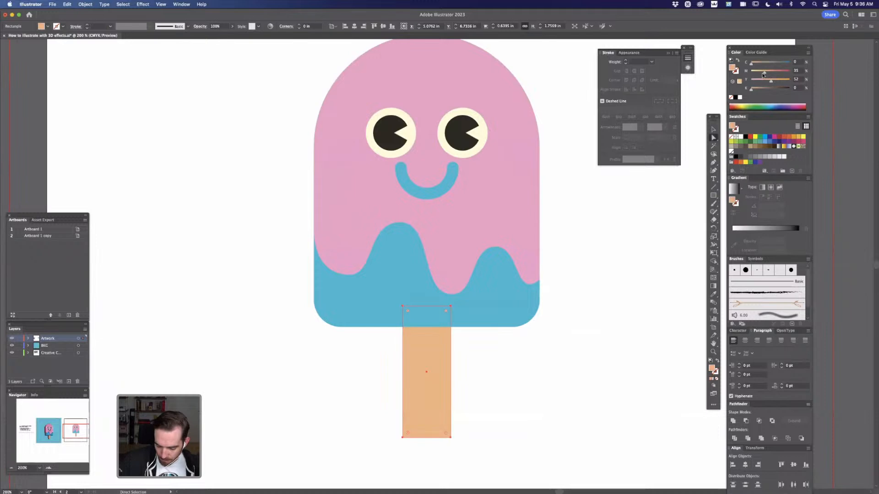
{"action": "left_click_drag", "start_coordinate": [394, 427], "coordinate": [459, 440]}
{"action": "left_click_drag", "start_coordinate": [426, 413], "coordinate": [428, 359]}
- Add anchor points on both sides of the stick's rounded bottom end
{"action": "key", "text": "plus"}
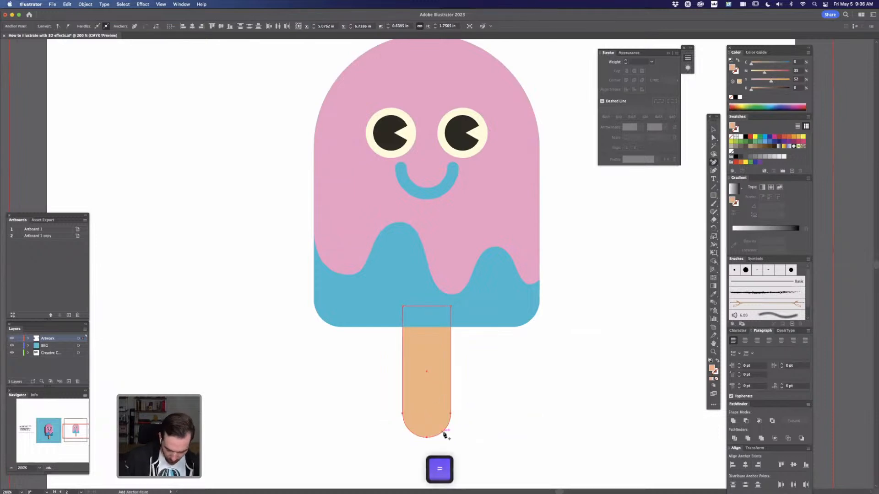
{"action": "left_click", "coordinate": [442, 433]}
{"action": "left_click", "coordinate": [410, 432]}
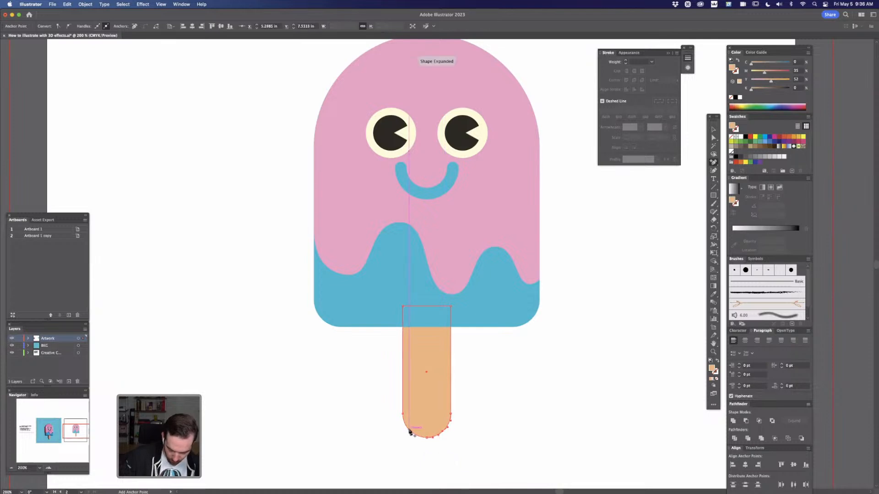
{"action": "key", "text": "a"}
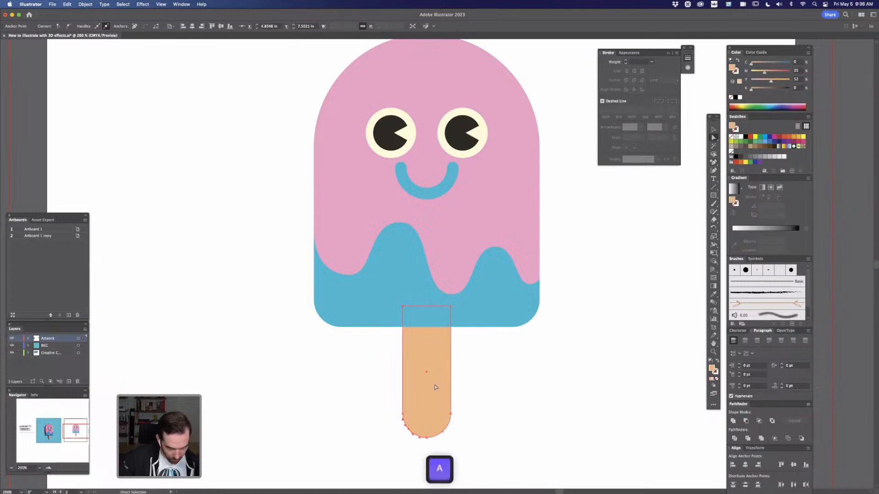
- Deselect the stick and draw a curved path from its upper end to beyond its right edge
{"action": "left_click", "coordinate": [436, 387]}
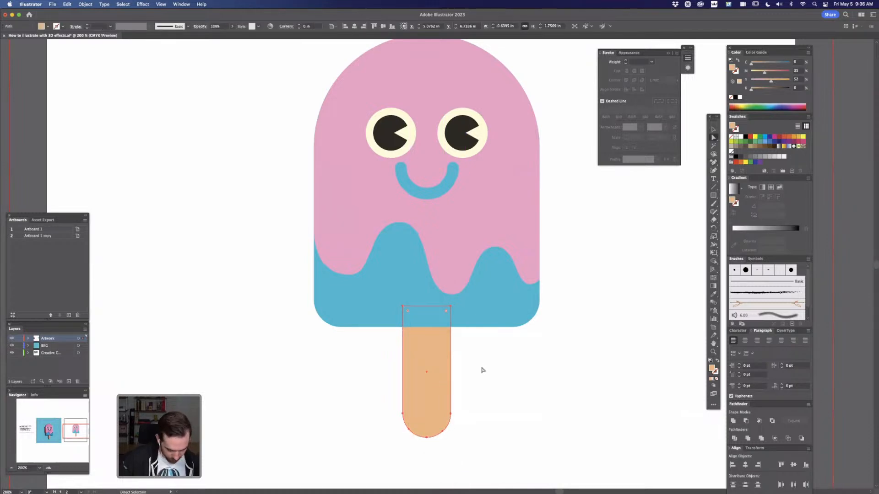
{"action": "key", "text": "v"}
{"action": "left_click", "coordinate": [478, 369]}
{"action": "key", "text": "p"}
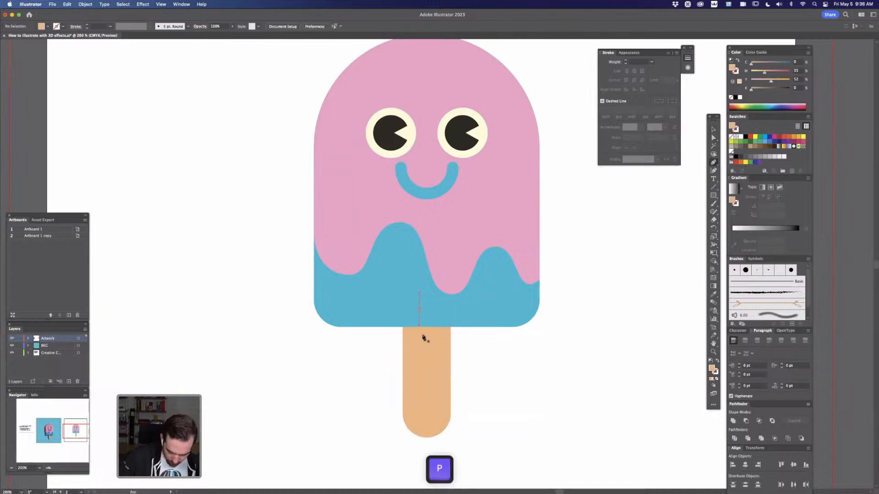
{"action": "left_click_drag", "start_coordinate": [459, 353], "coordinate": [486, 346]}
- Give the curve no fill and a 7 pt stroke in 71% magenta and 52% yellow
{"action": "key", "text": "i"}
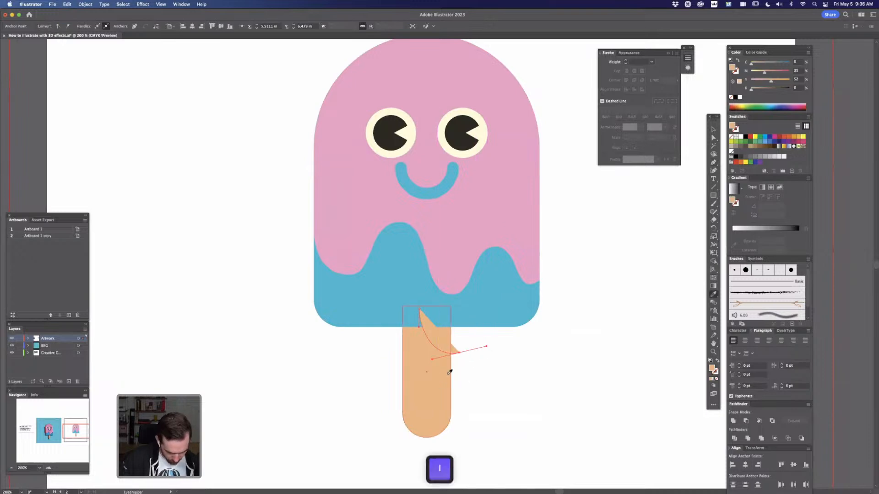
{"action": "key", "text": "shift+x"}
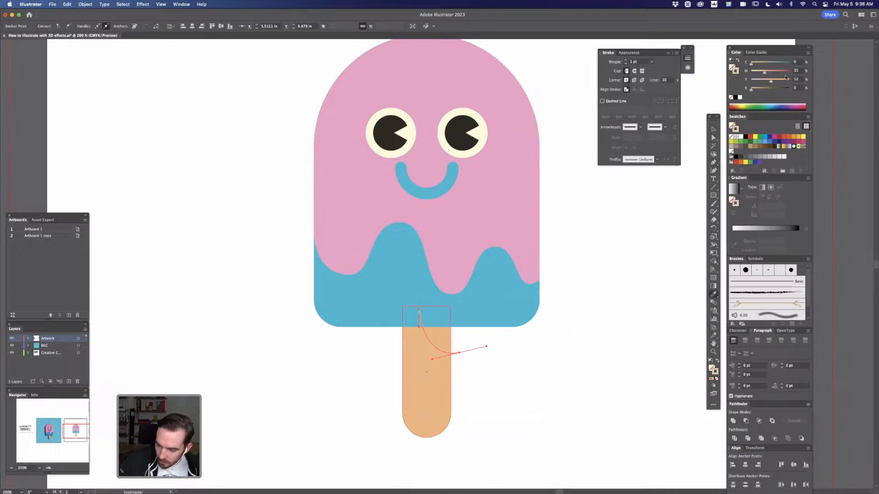
{"action": "left_click_drag", "start_coordinate": [774, 71], "coordinate": [775, 70]}
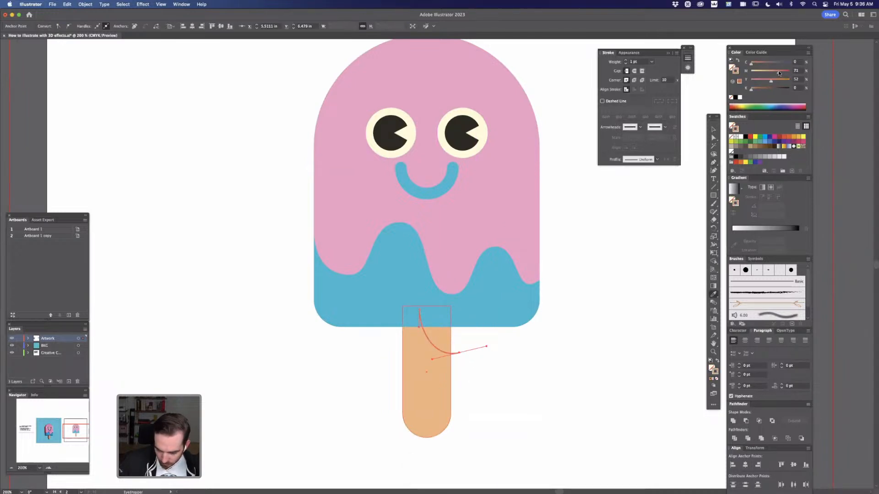
{"action": "left_click", "coordinate": [626, 61]}
{"action": "left_click", "coordinate": [626, 61]}
{"action": "left_click", "coordinate": [626, 61]}
{"action": "left_click", "coordinate": [626, 60]}
{"action": "left_click", "coordinate": [626, 60]}
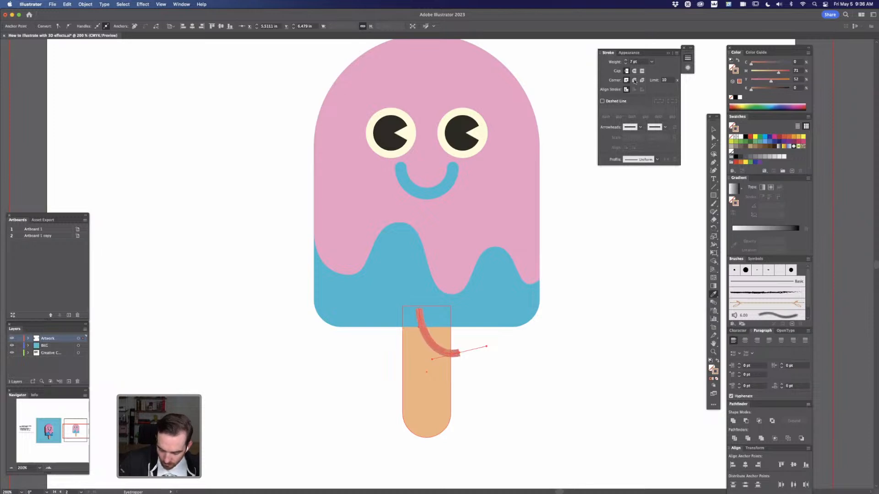
- Draw a second curve that loops in from the stick's left edge and back out around its middle
{"action": "key", "text": "a"}
{"action": "mouse_move", "coordinate": [432, 359]}
{"action": "left_mouse_down"}
{"action": "mouse_move", "coordinate": [426, 354]}
{"action": "mouse_move", "coordinate": [426, 384]}
{"action": "left_mouse_up"}
{"action": "key", "text": "p"}
{"action": "left_click", "coordinate": [394, 353]}
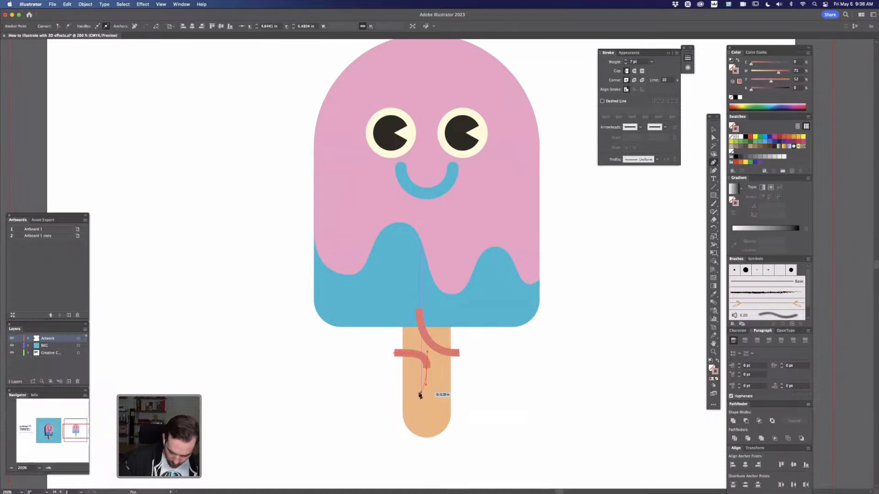
{"action": "left_click", "coordinate": [397, 386]}
{"action": "key", "text": "Escape"}
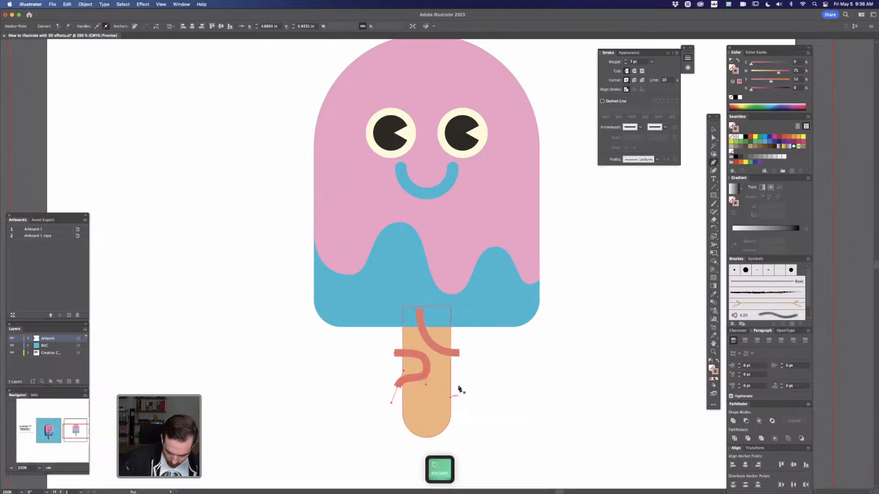
- Draw a loop entering from the stick's lower right edge and an arch crossing its rounded bottom end
{"action": "mouse_move", "coordinate": [460, 384]}
{"action": "left_mouse_down"}
{"action": "mouse_move", "coordinate": [436, 403]}
{"action": "mouse_move", "coordinate": [476, 400]}
{"action": "left_mouse_up"}
{"action": "key", "text": "Escape"}
{"action": "left_click", "coordinate": [393, 422]}
{"action": "left_click_drag", "start_coordinate": [425, 416], "coordinate": [423, 457]}
{"action": "left_click", "coordinate": [422, 459]}
{"action": "key", "text": "a"}
{"action": "left_click", "coordinate": [437, 435]}
{"action": "key", "text": "v"}
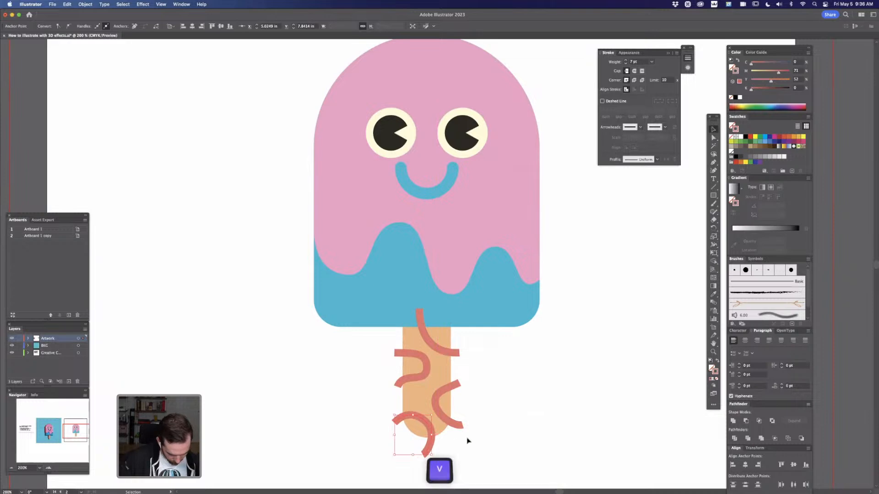
- Shift the left loop slightly down the stick and outline the strokes of all four curves
{"action": "left_click", "coordinate": [427, 372]}
{"action": "left_click", "coordinate": [440, 355], "text": "shift"}
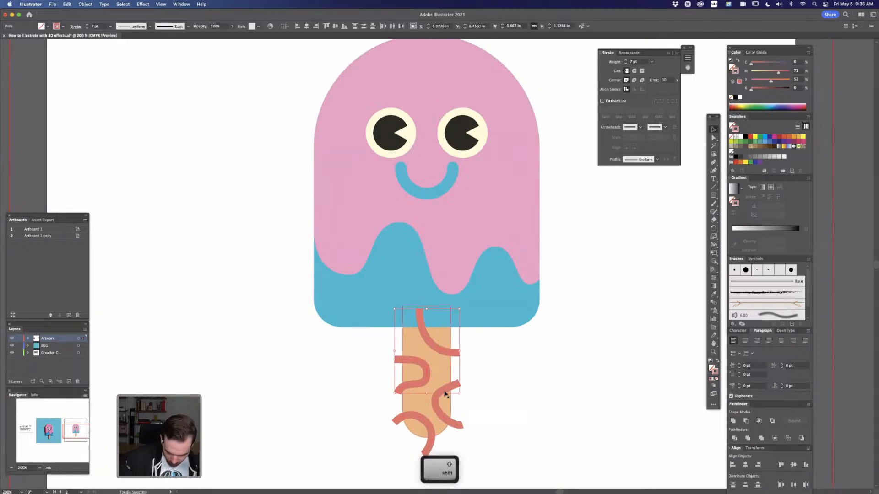
{"action": "left_click", "coordinate": [443, 412], "text": "shift"}
{"action": "left_click", "coordinate": [427, 423], "text": "shift"}
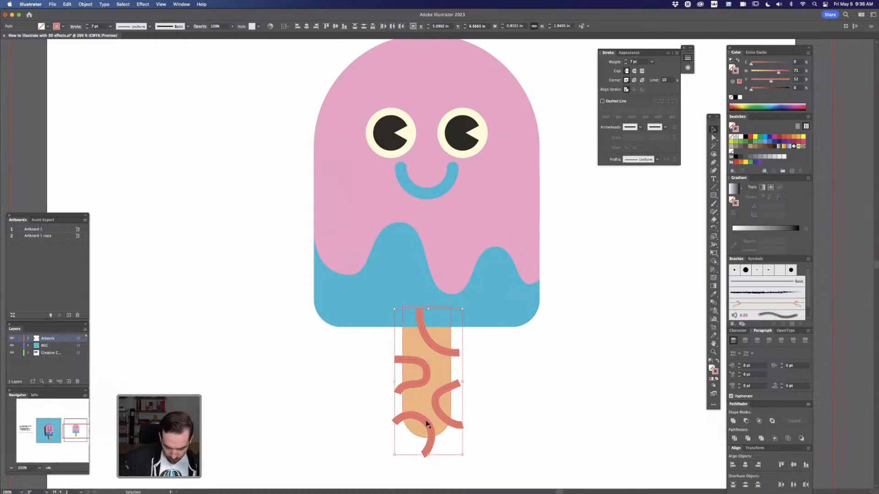
{"action": "left_click", "coordinate": [85, 4]}
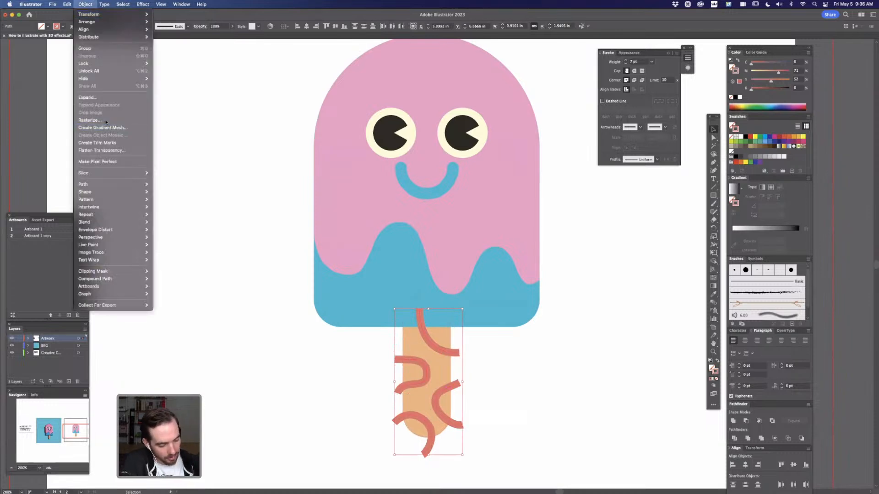
{"action": "mouse_move", "coordinate": [119, 184]}
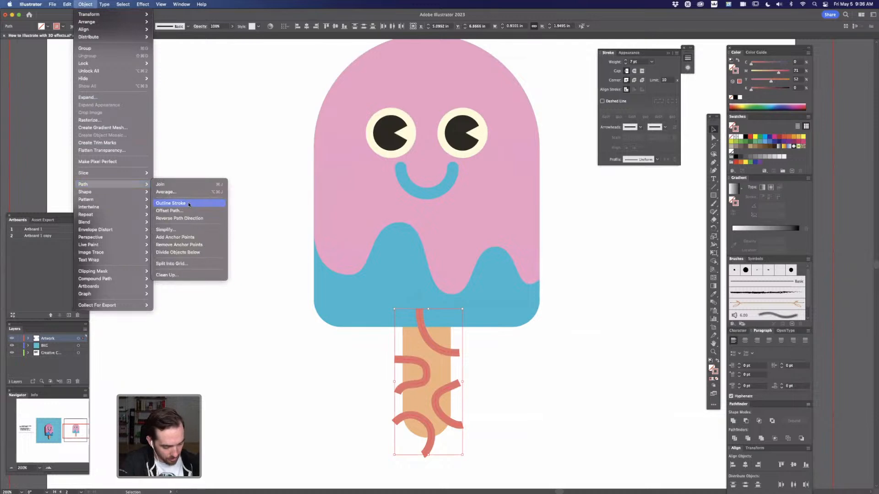
{"action": "left_click", "coordinate": [190, 205]}
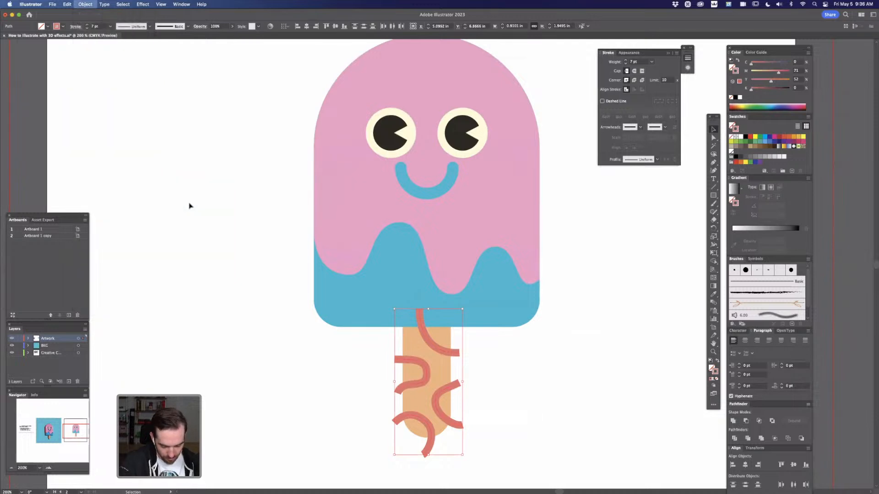
- Divide the outlined curves along the stick's edges with Shape Builder and delete the parts outside the stick
{"action": "left_click", "coordinate": [444, 370], "text": "shift"}
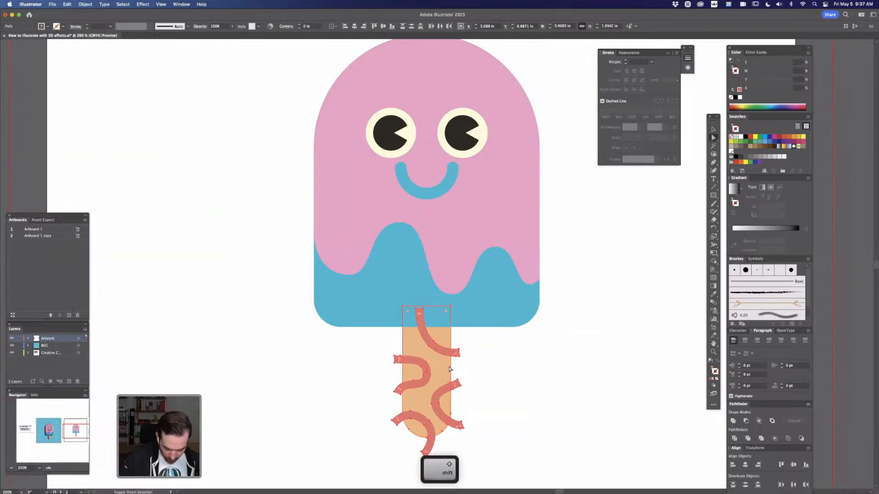
{"action": "key", "text": "shift+m"}
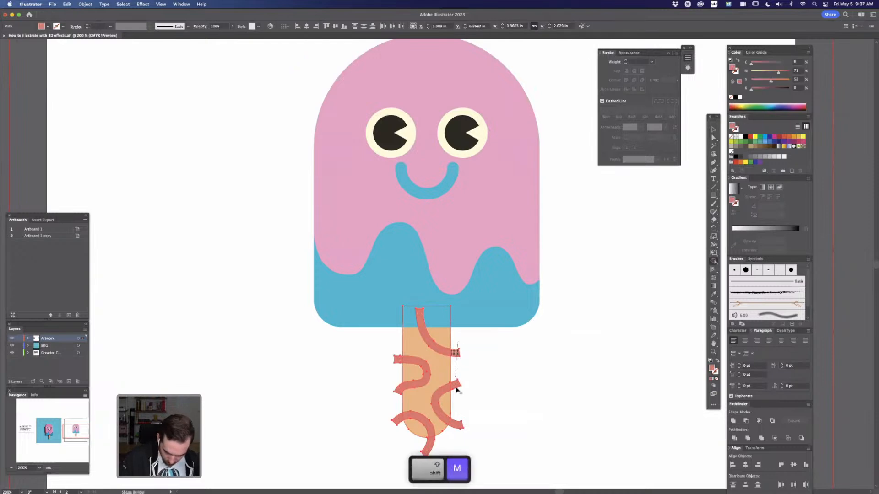
{"action": "left_click_drag", "start_coordinate": [457, 385], "coordinate": [456, 436]}
{"action": "left_click_drag", "start_coordinate": [397, 379], "coordinate": [397, 380]}
{"action": "key", "text": "a"}
{"action": "left_click_drag", "start_coordinate": [457, 439], "coordinate": [456, 437]}
{"action": "key", "text": "BackSpace"}
{"action": "key", "text": "BackSpace"}
{"action": "left_click_drag", "start_coordinate": [398, 443], "coordinate": [459, 443]}
{"action": "key", "text": "BackSpace"}
- Group the stick with its swirl pieces and send the group behind the popsicle body
{"action": "key", "text": "v"}
{"action": "left_click_drag", "start_coordinate": [467, 346], "coordinate": [471, 353]}
{"action": "key", "text": "super+g"}
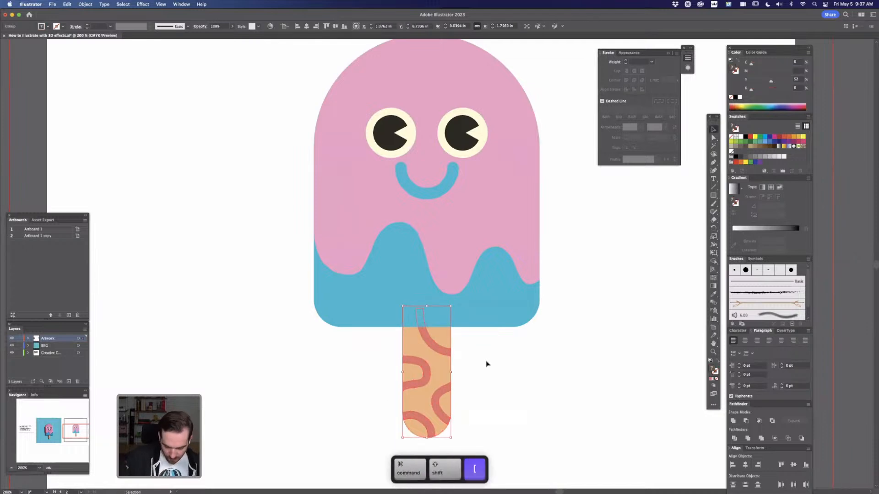
{"action": "left_click", "coordinate": [524, 365], "text": "super"}
- Move the stick slightly up into the body and group the whole popsicle
{"action": "left_click_drag", "start_coordinate": [525, 336], "coordinate": [514, 366]}
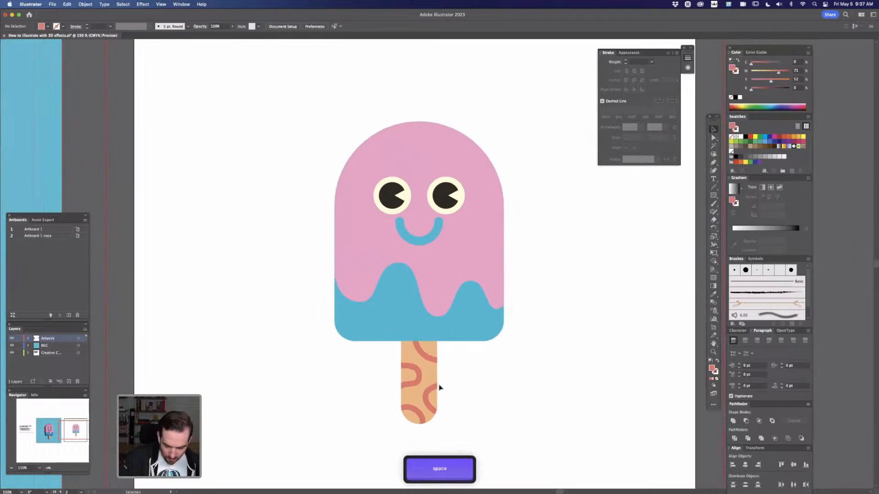
{"action": "left_click_drag", "start_coordinate": [433, 386], "coordinate": [432, 379]}
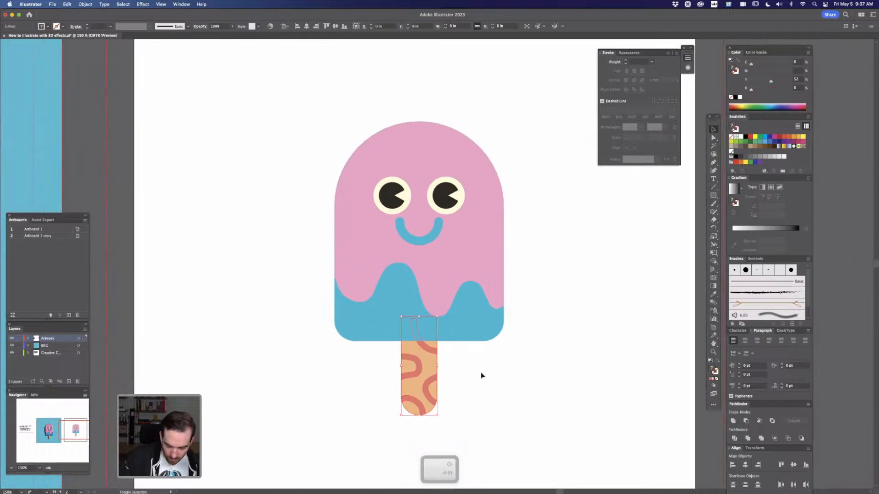
{"action": "left_click_drag", "start_coordinate": [519, 112], "coordinate": [336, 422]}
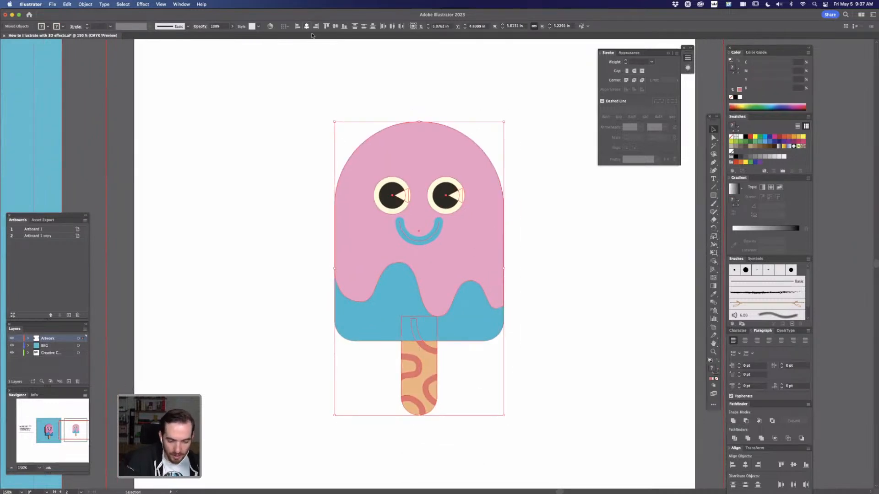
{"action": "key", "text": "super+g"}
{"action": "left_click", "coordinate": [547, 301]}
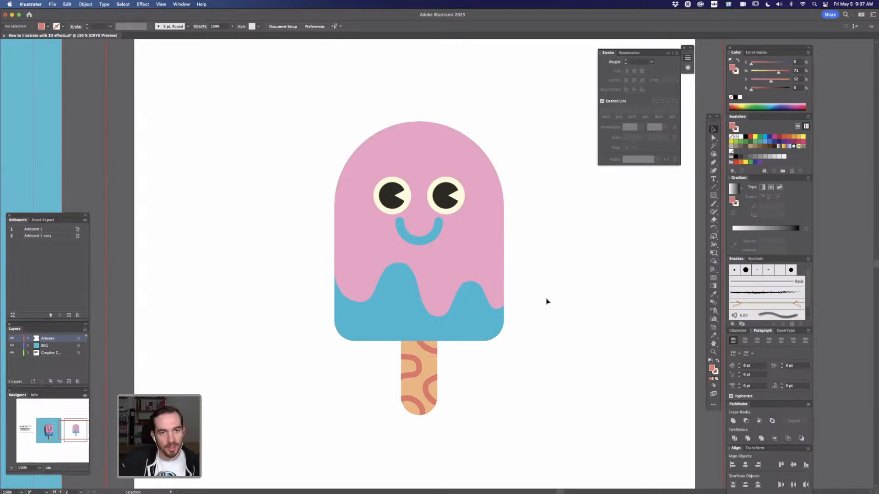
- Expand the fill and stroke of the popsicle group
{"action": "left_click_drag", "start_coordinate": [532, 106], "coordinate": [349, 424]}
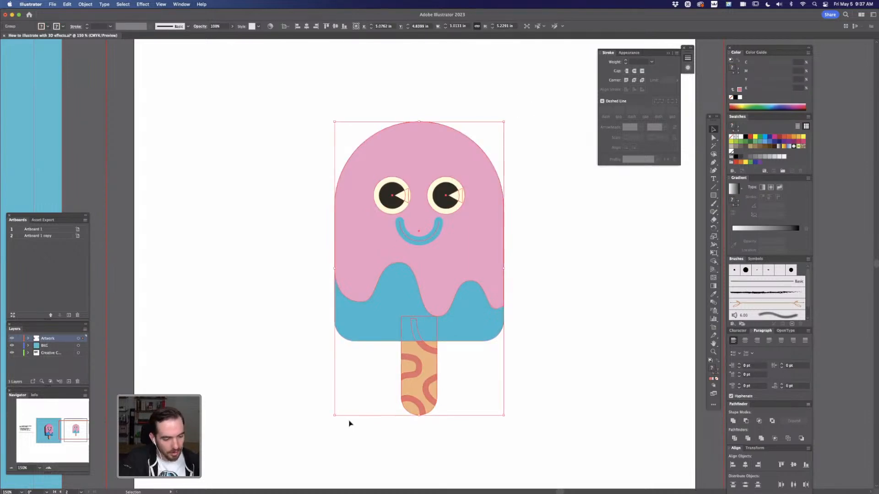
{"action": "left_click", "coordinate": [85, 4]}
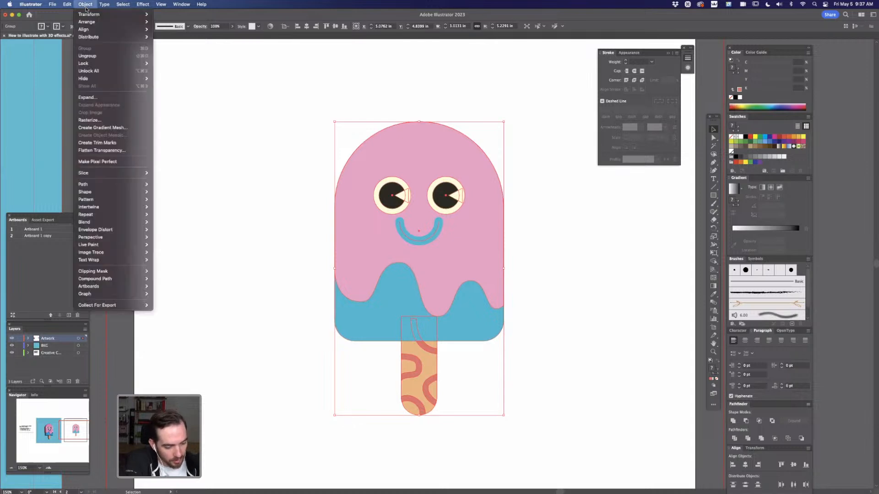
{"action": "left_click", "coordinate": [121, 99]}
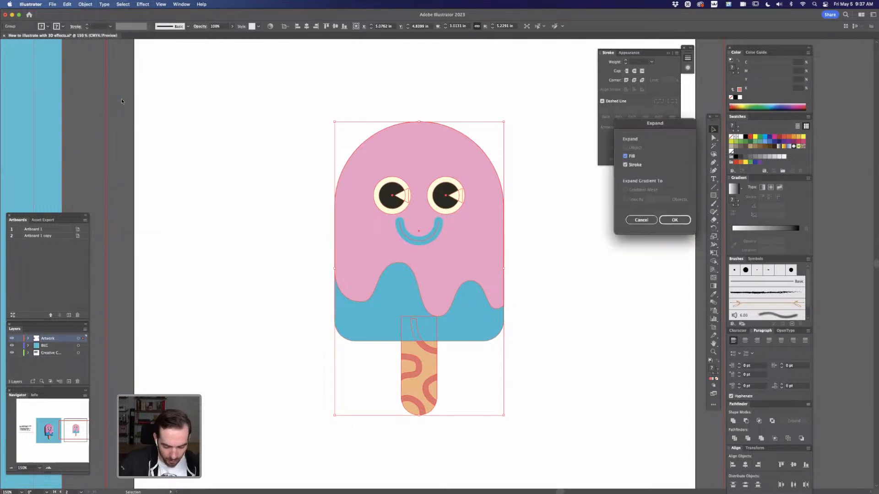
{"action": "left_click", "coordinate": [676, 220]}
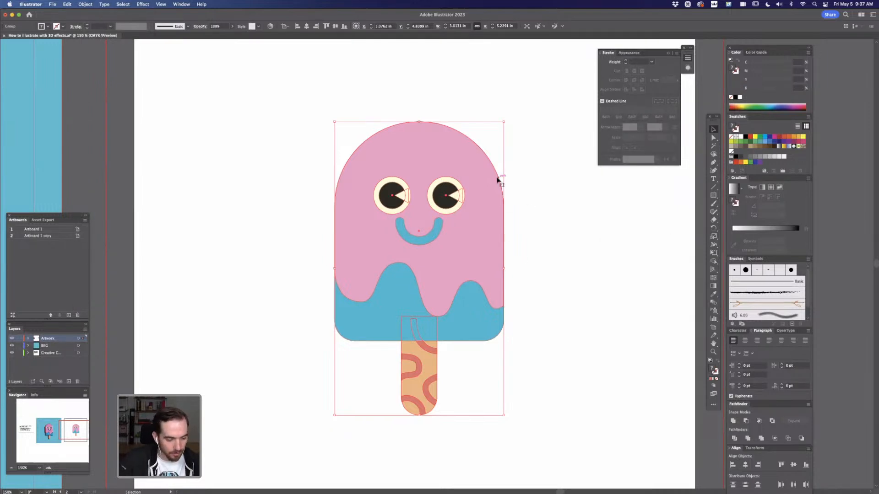
- Try to apply the 3D Inflate effect to the whole popsicle group
{"action": "left_click", "coordinate": [143, 5]}
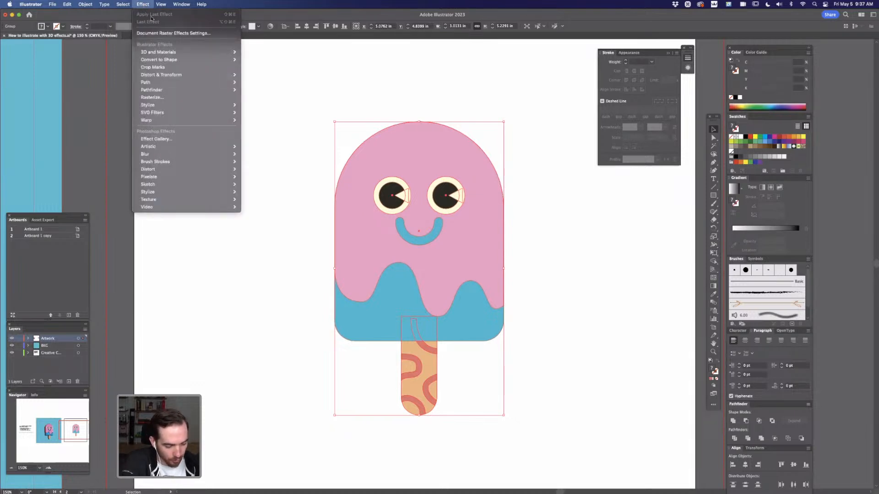
{"action": "mouse_move", "coordinate": [192, 54]}
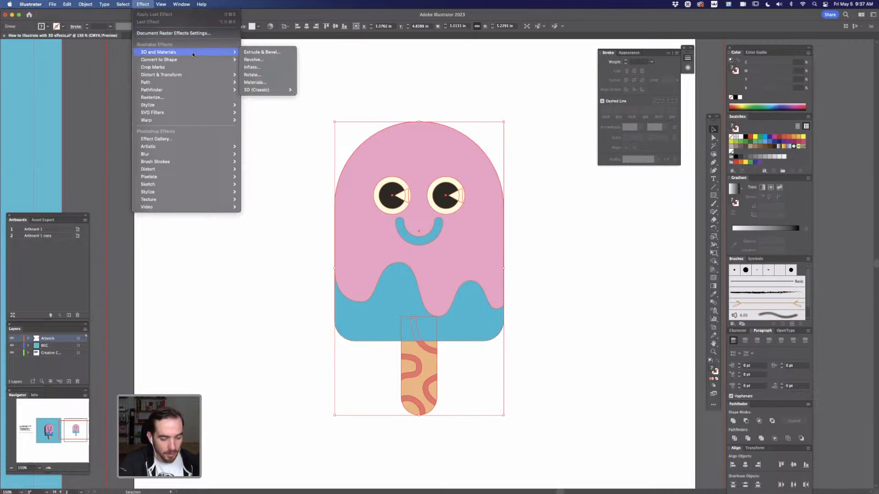
{"action": "left_click", "coordinate": [269, 67]}
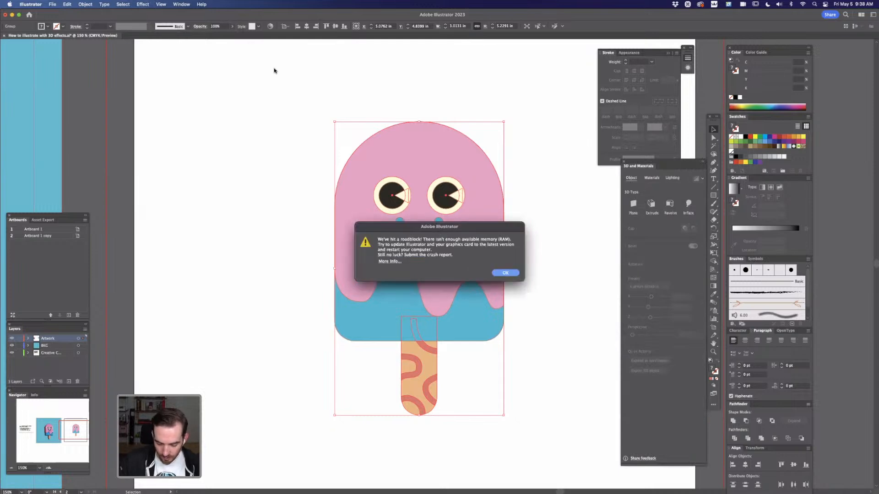
{"action": "left_click", "coordinate": [514, 274]}
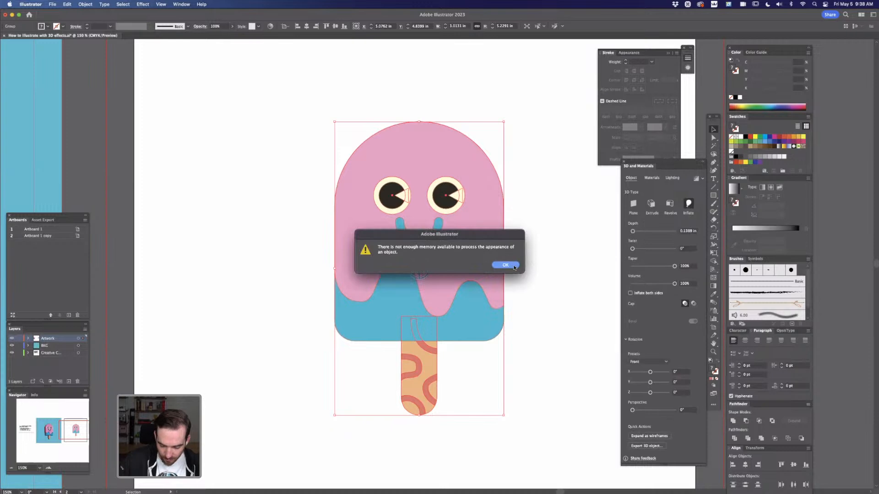
{"action": "left_click", "coordinate": [514, 266]}
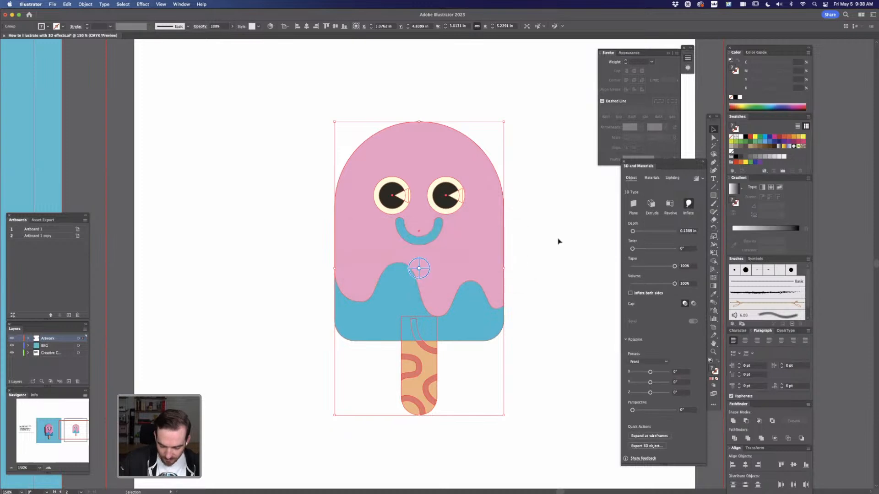
{"action": "left_click_drag", "start_coordinate": [687, 164], "coordinate": [645, 186]}
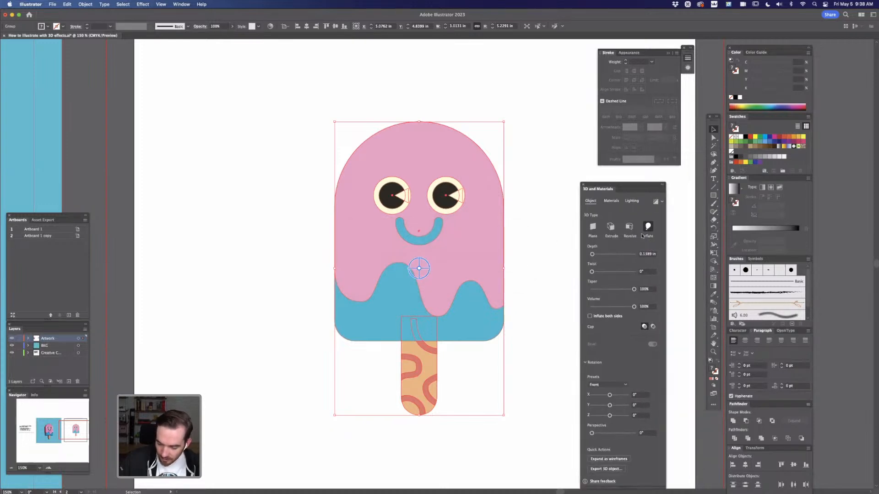
- Undo the Inflate effect on the popsicle group
{"action": "left_click", "coordinate": [547, 249]}
{"action": "key", "text": "super+minus"}
{"action": "key", "text": "super+minus"}
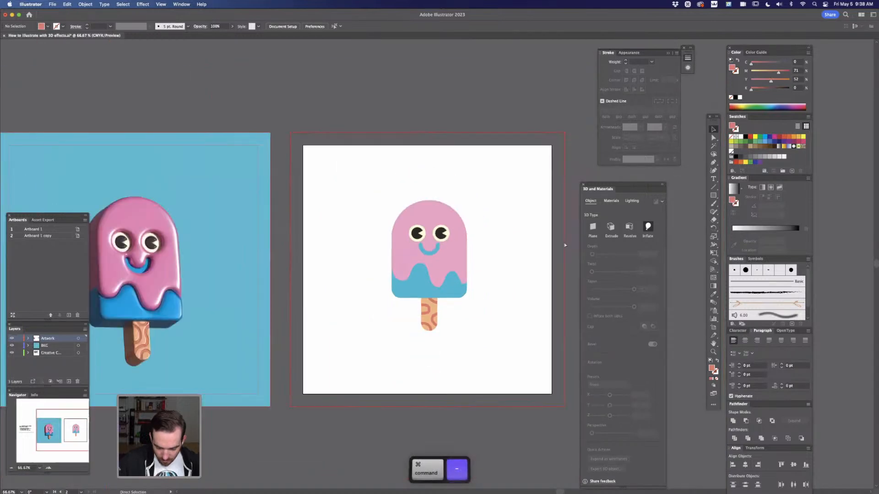
{"action": "left_click", "coordinate": [463, 256]}
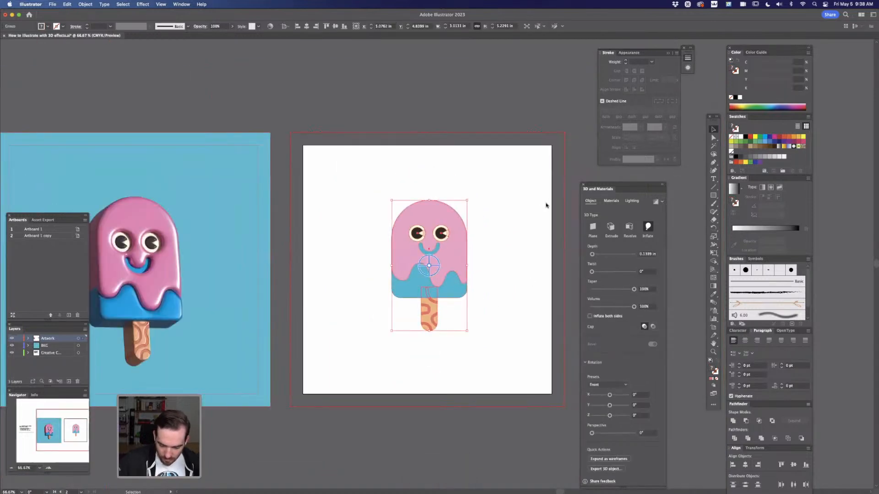
{"action": "key", "text": "super+z"}
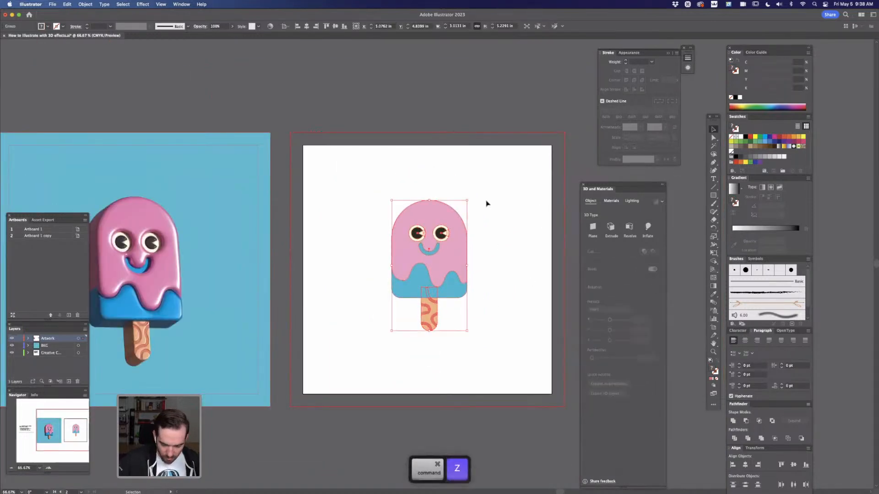
- Try again to apply the 3D Inflate effect to the flat popsicle group on the white artboard
{"action": "left_click", "coordinate": [144, 5]}
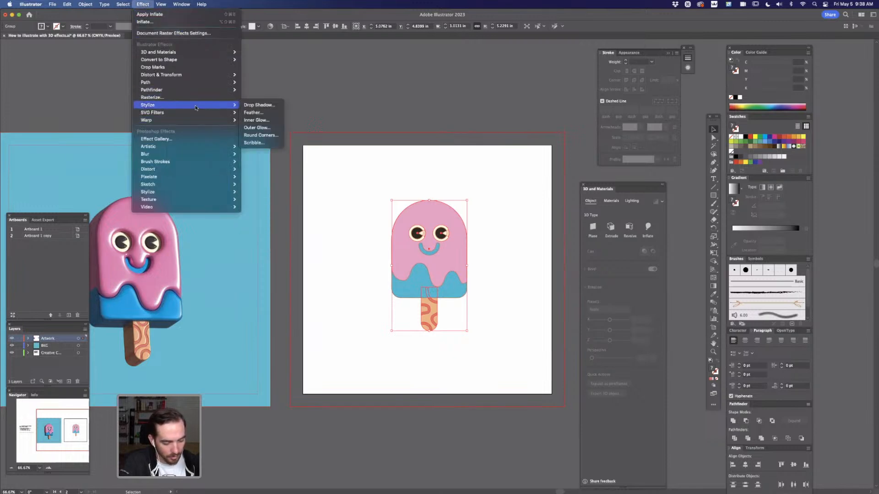
{"action": "mouse_move", "coordinate": [209, 77]}
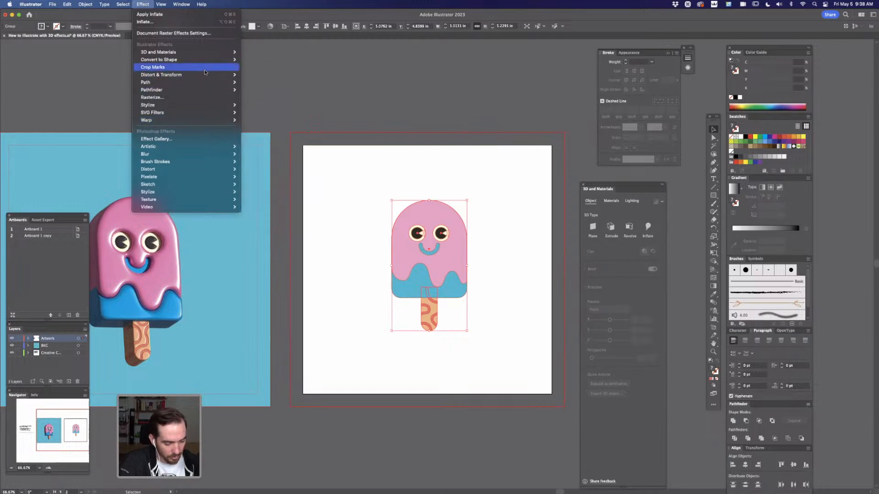
{"action": "mouse_move", "coordinate": [206, 54]}
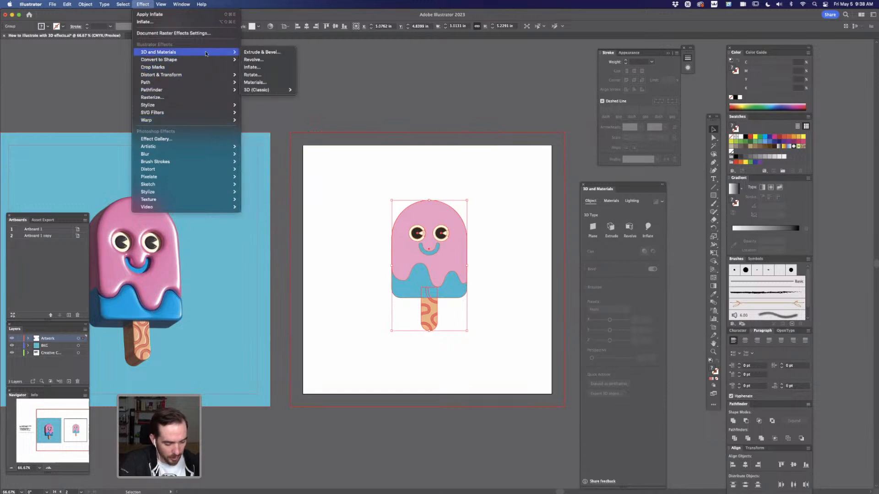
{"action": "left_click", "coordinate": [279, 68]}
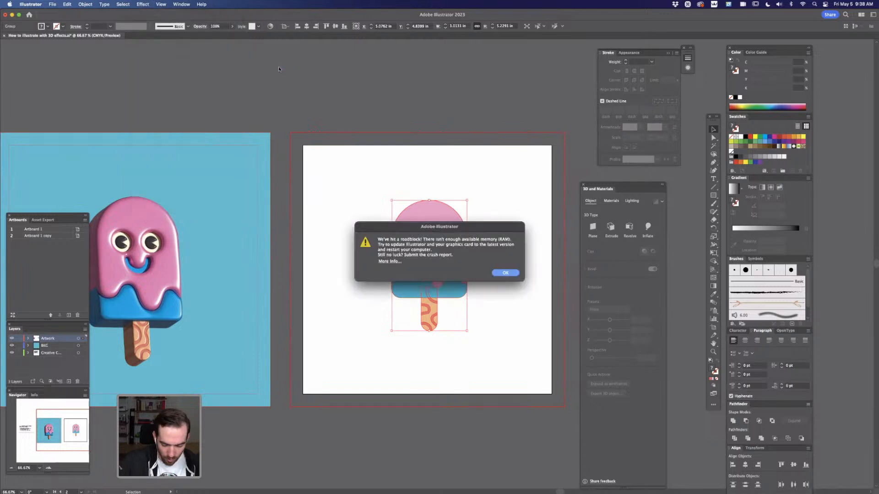
{"action": "left_click", "coordinate": [516, 273]}
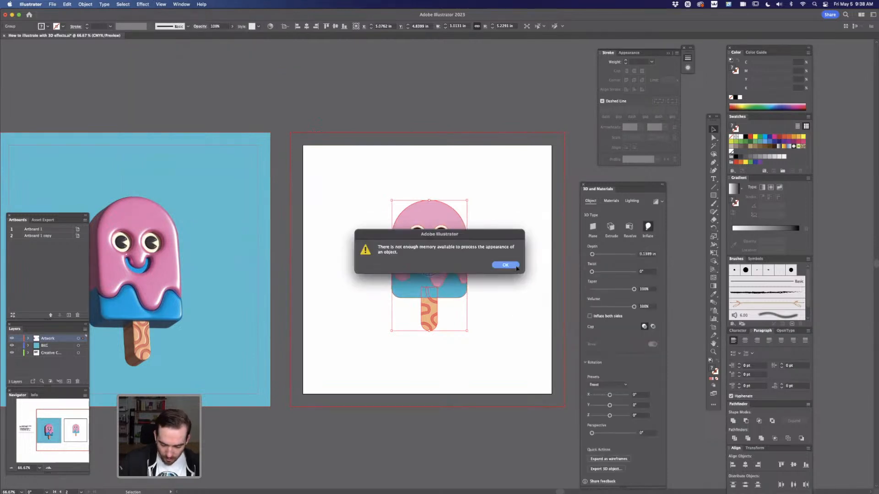
{"action": "left_click", "coordinate": [512, 267]}
{"action": "left_click", "coordinate": [490, 263]}
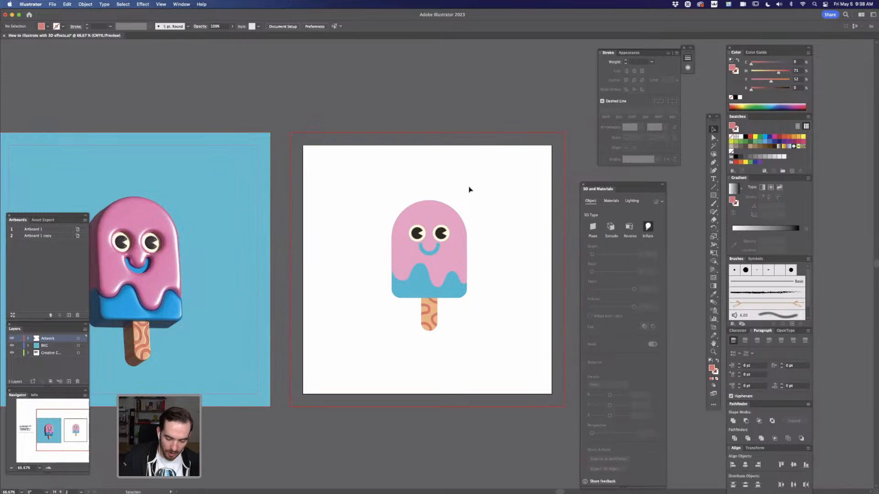
- Move the flat popsicle off below the blue artboard and place the finished 3D popsicle on the white artboard
{"action": "left_click", "coordinate": [461, 233]}
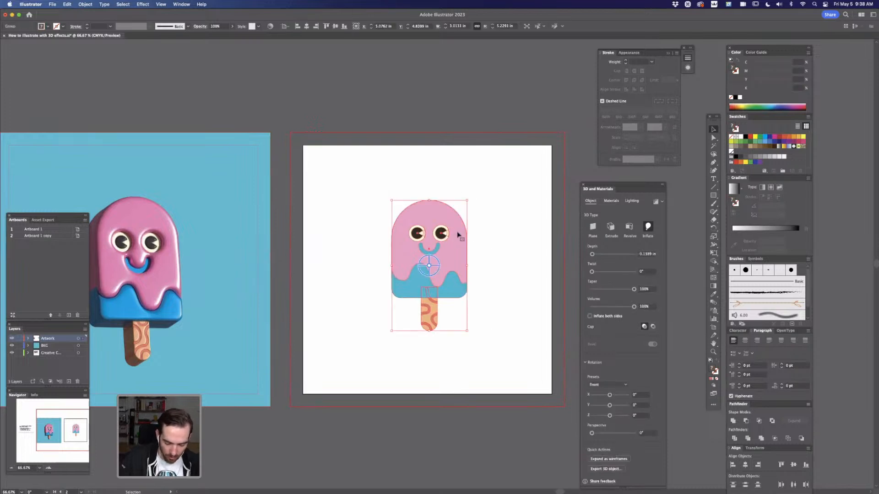
{"action": "left_click_drag", "start_coordinate": [457, 235], "coordinate": [167, 310]}
{"action": "key", "text": "super+z"}
{"action": "key", "text": "super+z"}
{"action": "key", "text": "super+z"}
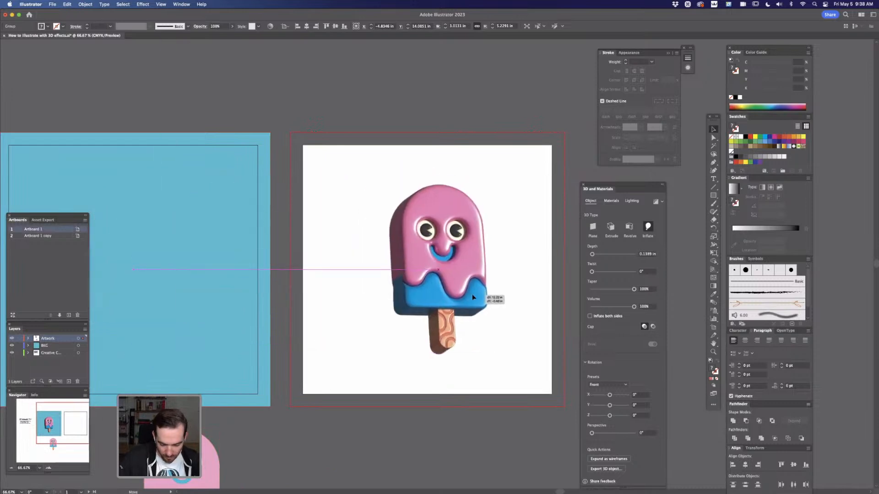
- Remove the 3D and Materials effect from the popsicle group on the white artboard
{"action": "left_click", "coordinate": [629, 53]}
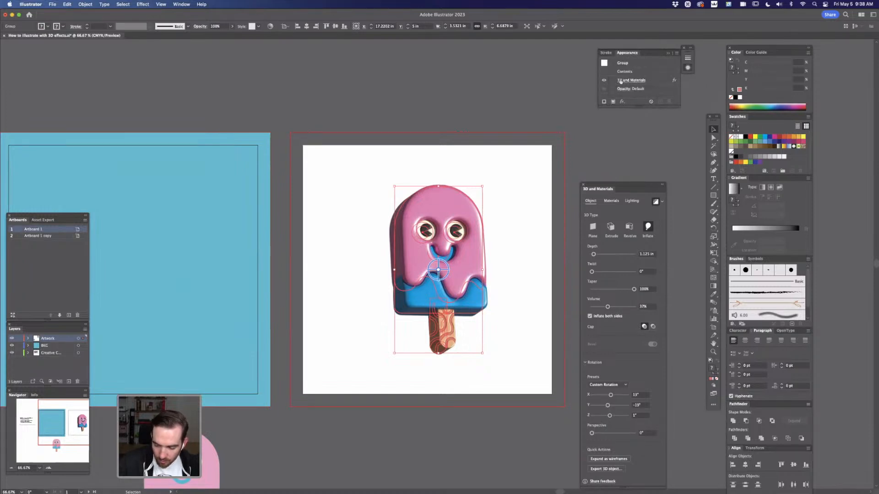
{"action": "left_click", "coordinate": [657, 81]}
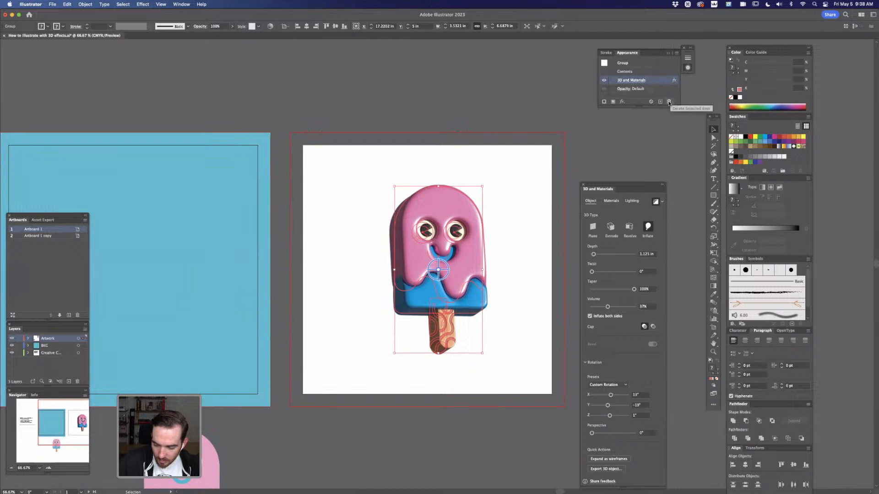
{"action": "left_click", "coordinate": [671, 102]}
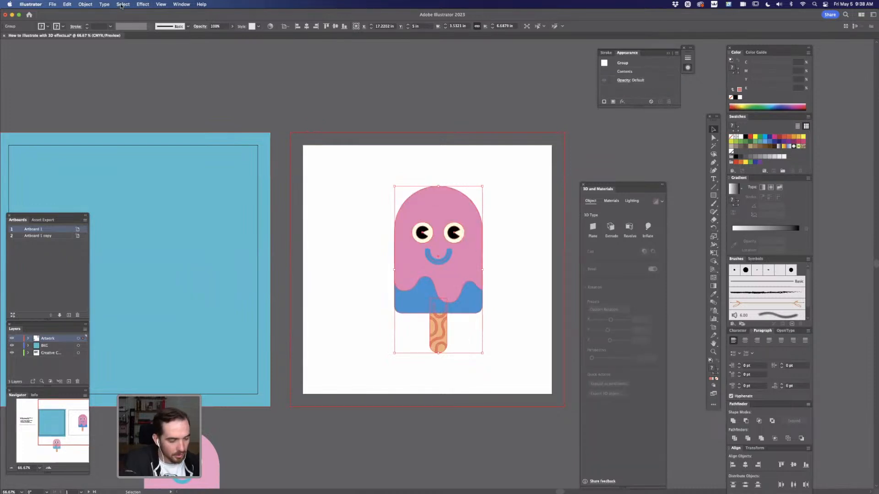
- Apply the 3D Inflate effect to the popsicle group on the white artboard
{"action": "left_click", "coordinate": [143, 6]}
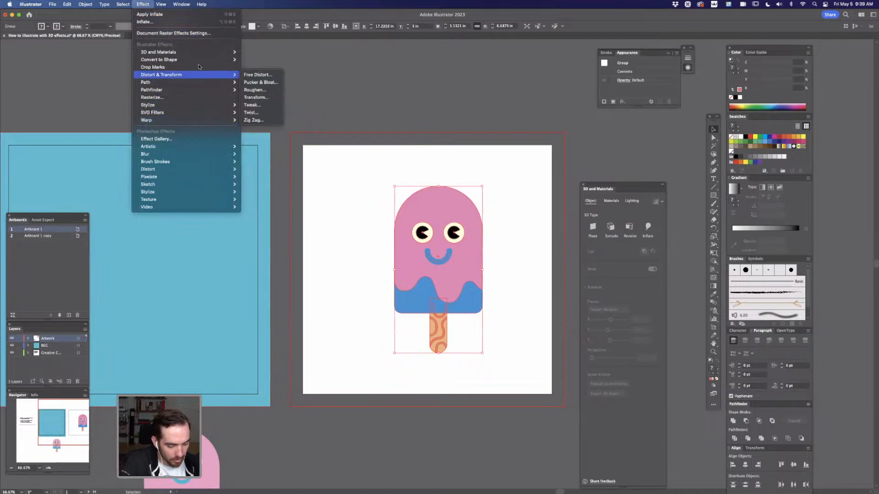
{"action": "mouse_move", "coordinate": [199, 54]}
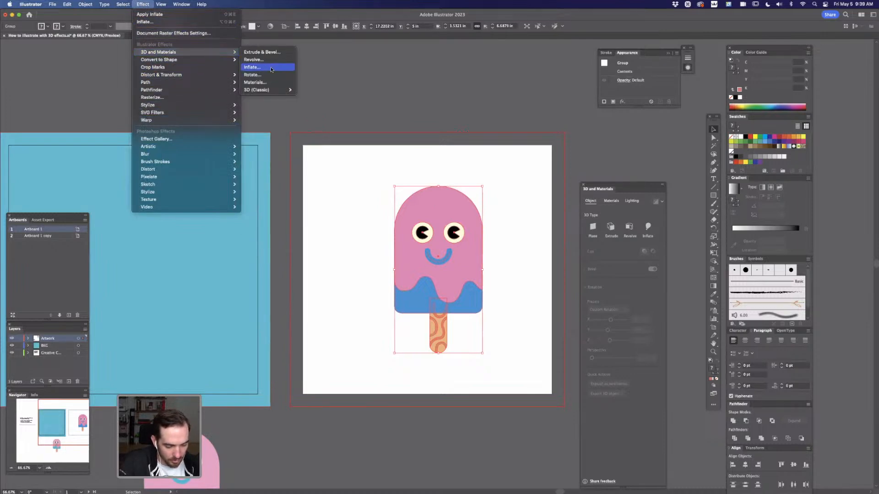
{"action": "left_click", "coordinate": [278, 68]}
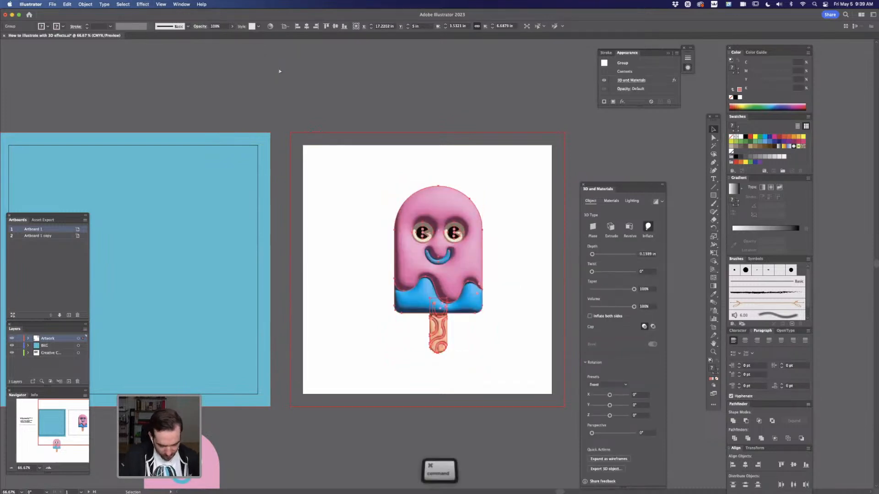
{"action": "key", "text": "super+equal"}
{"action": "key", "text": "space"}
{"action": "left_click_drag", "start_coordinate": [494, 417], "coordinate": [625, 94]}
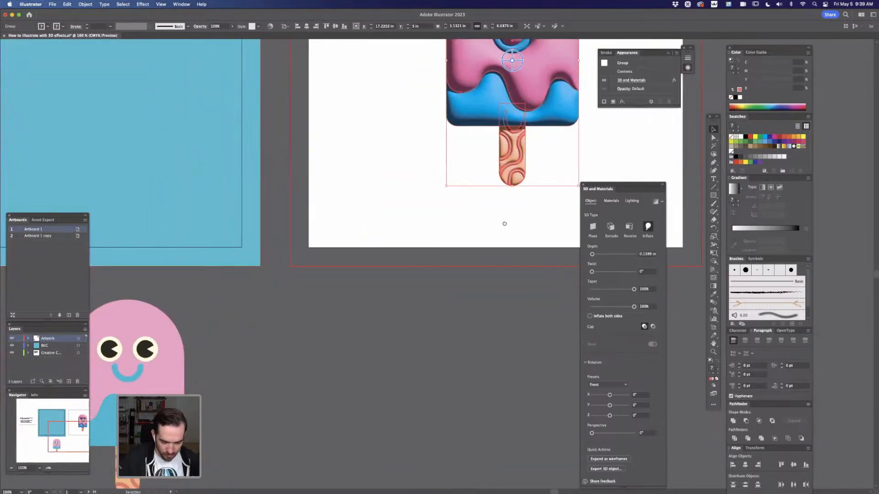
{"action": "key", "text": "space"}
{"action": "left_click_drag", "start_coordinate": [504, 221], "coordinate": [423, 378]}
{"action": "left_click_drag", "start_coordinate": [539, 270], "coordinate": [506, 321]}
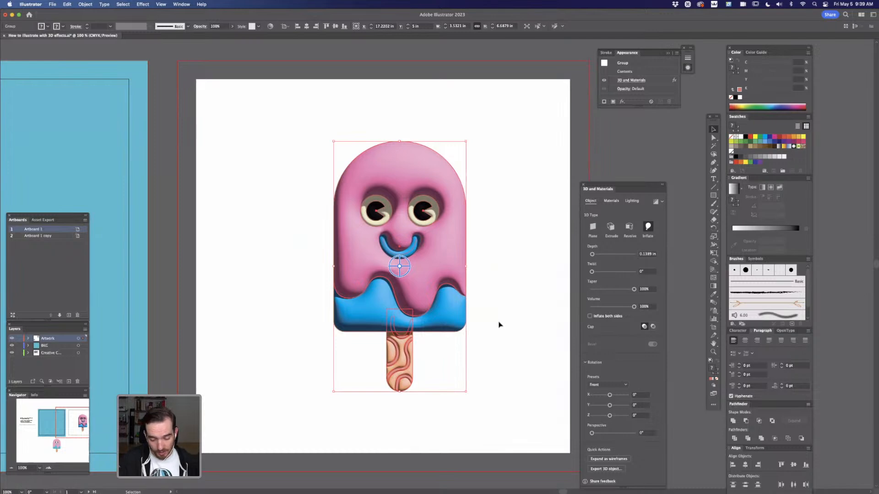
- Try an Inflate depth of about 4.12 in with a 45° twist, and reset the twist to 0°
{"action": "left_click_drag", "start_coordinate": [638, 186], "coordinate": [646, 148]}
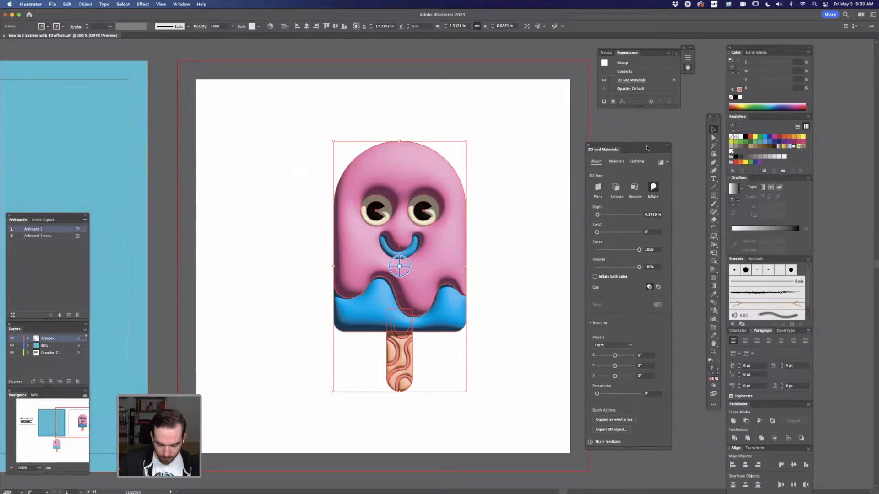
{"action": "left_click_drag", "start_coordinate": [597, 215], "coordinate": [602, 232]}
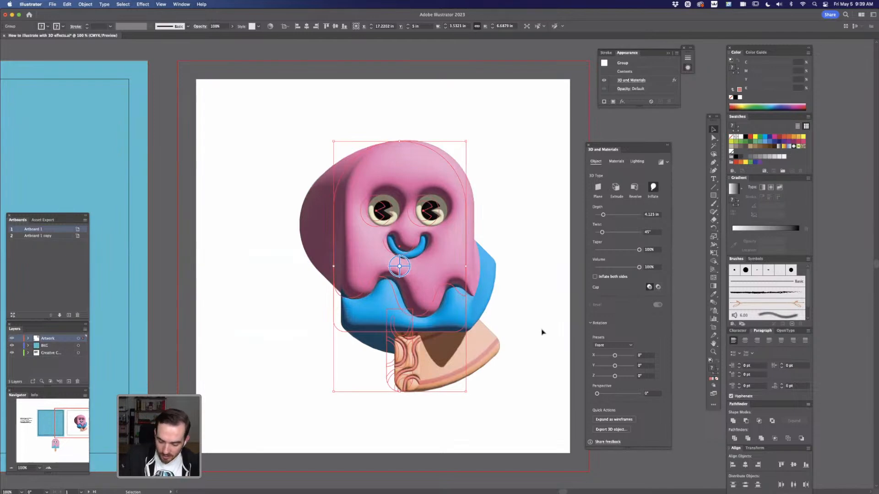
{"action": "left_click_drag", "start_coordinate": [602, 233], "coordinate": [596, 235]}
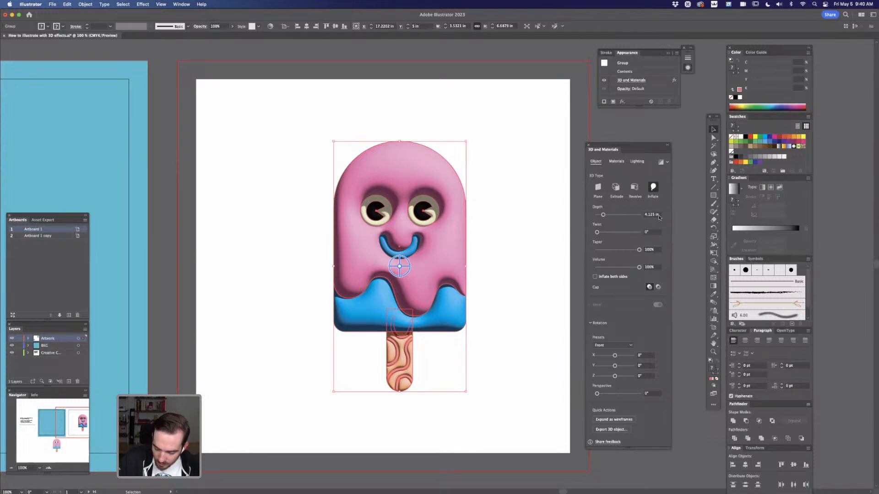
- Set the popsicle's Inflate depth to 1.5 in and reduce its volume to about 31%
{"action": "left_click_drag", "start_coordinate": [604, 216], "coordinate": [598, 215]}
{"action": "type", "text": "1.5"}
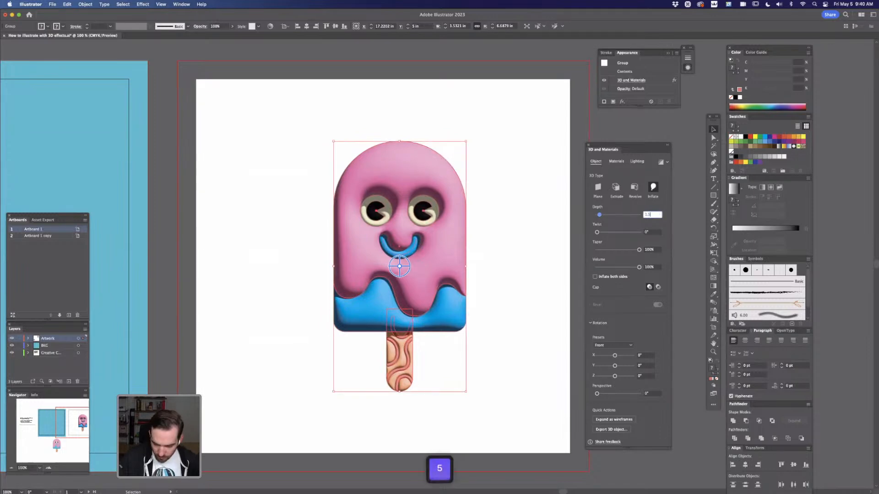
{"action": "key", "text": "Return"}
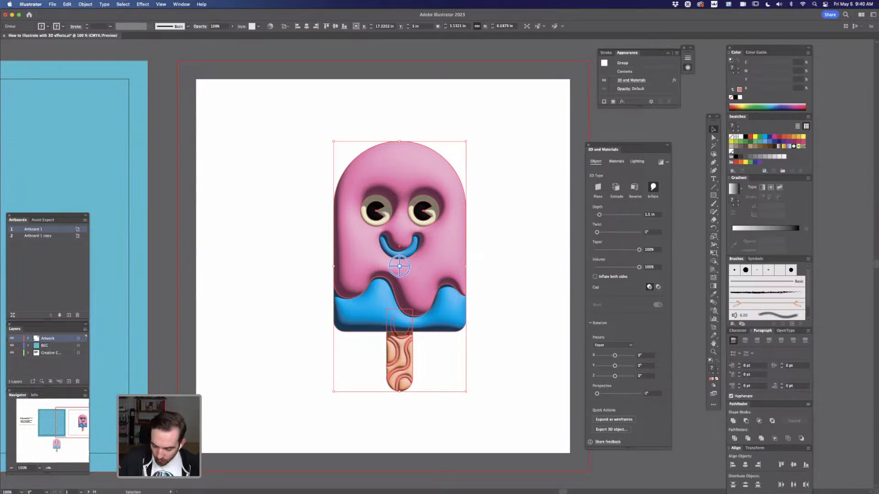
{"action": "left_click_drag", "start_coordinate": [639, 267], "coordinate": [622, 267]}
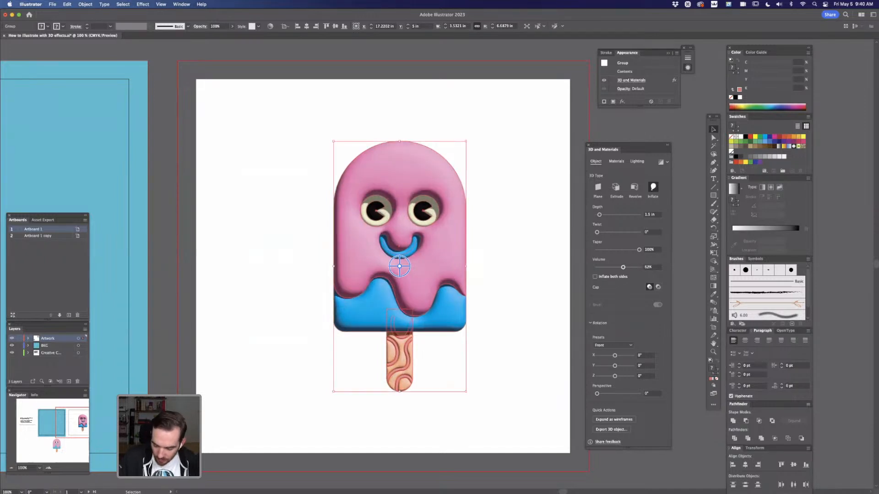
{"action": "left_click_drag", "start_coordinate": [623, 267], "coordinate": [610, 267]}
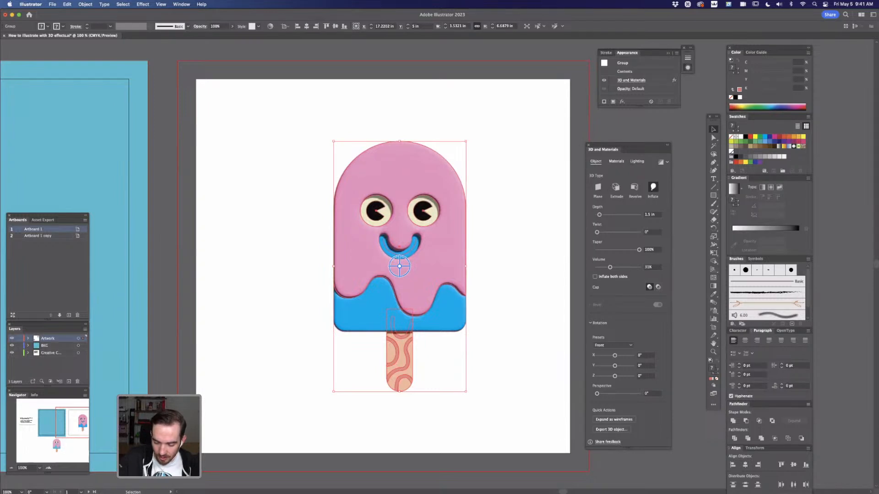
- Set the roughness of the popsicle's default base material to 0.25
{"action": "left_click", "coordinate": [615, 162]}
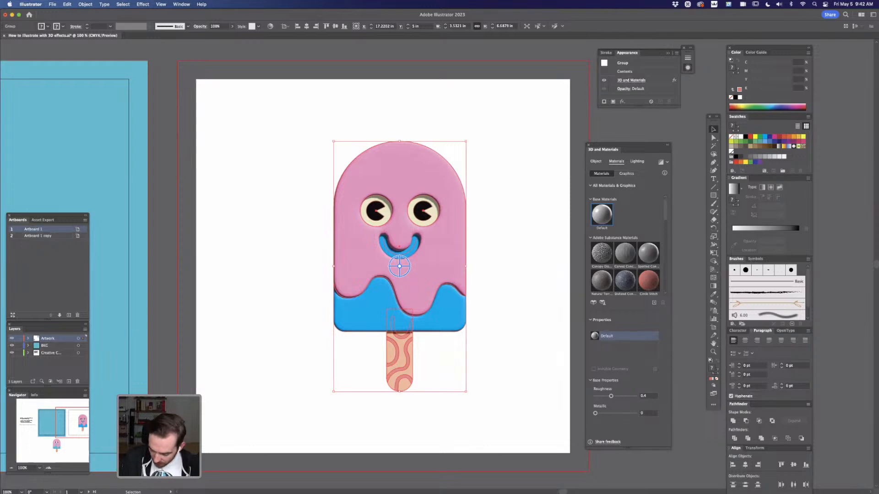
{"action": "left_click", "coordinate": [648, 396]}
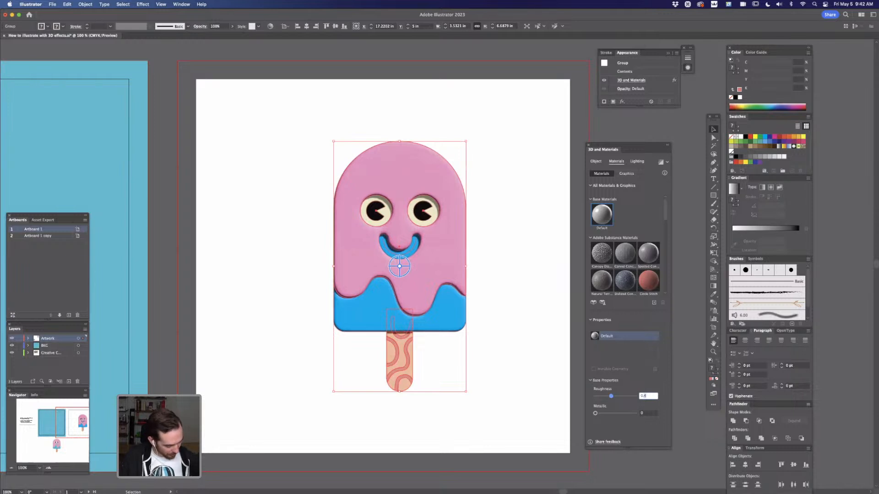
{"action": "type", "text": "25"}
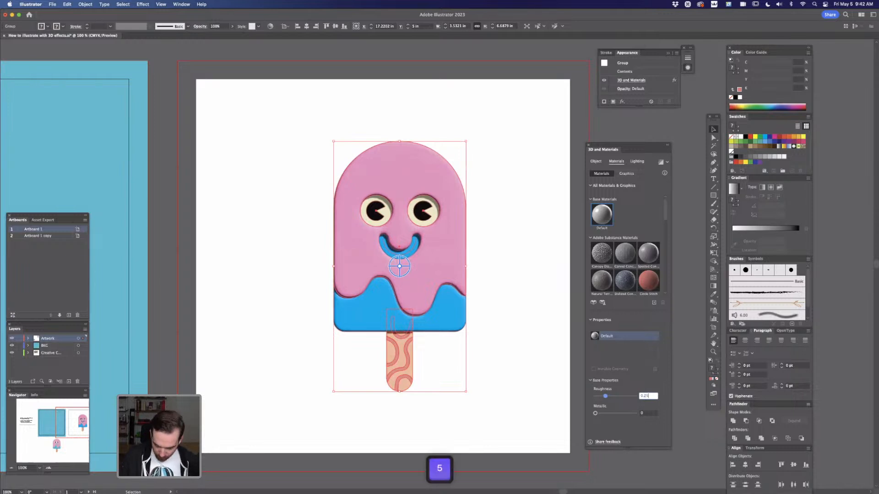
{"action": "key", "text": "Return"}
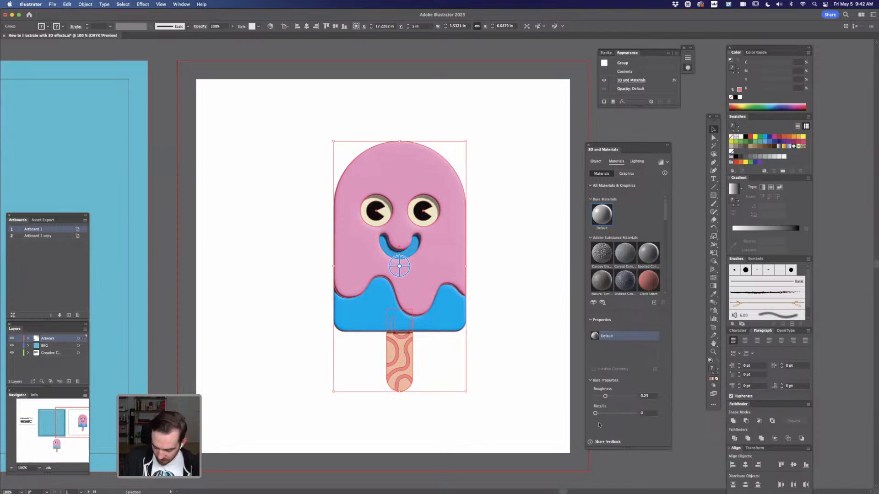
- Set the default material's metallic value to 0.45, and raise it to 0.5
{"action": "left_click", "coordinate": [647, 413]}
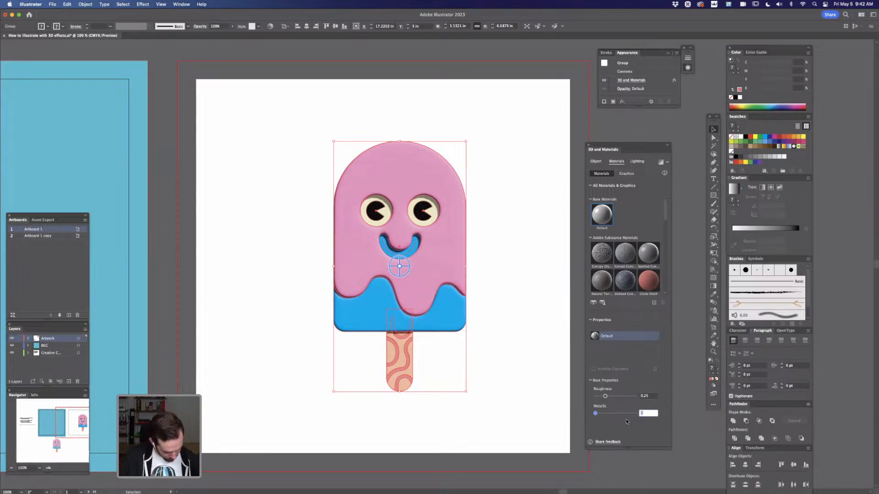
{"action": "type", "text": "1"}
{"action": "type", "text": "45"}
{"action": "key", "text": "Return"}
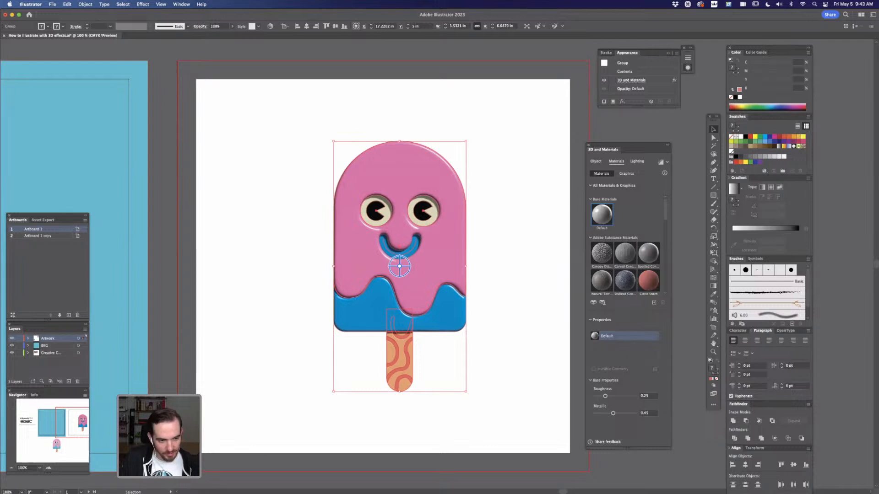
{"action": "left_click", "coordinate": [647, 413]}
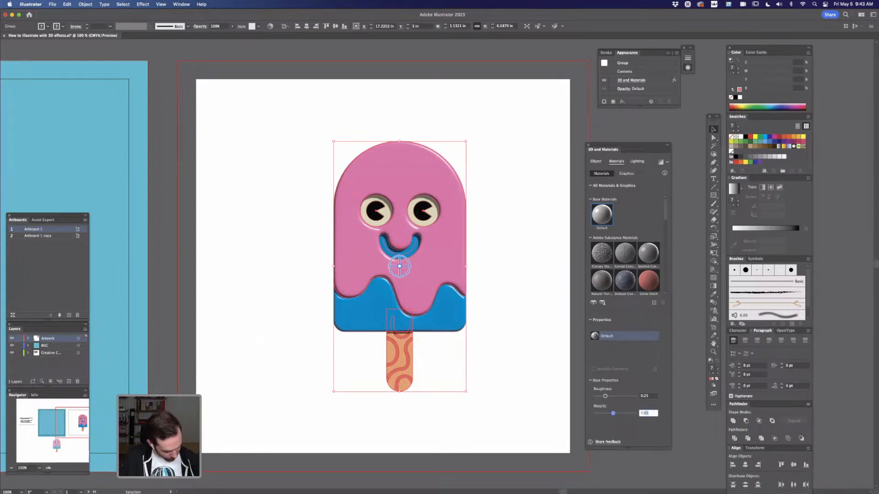
{"action": "type", "text": "0.5"}
{"action": "key", "text": "Return"}
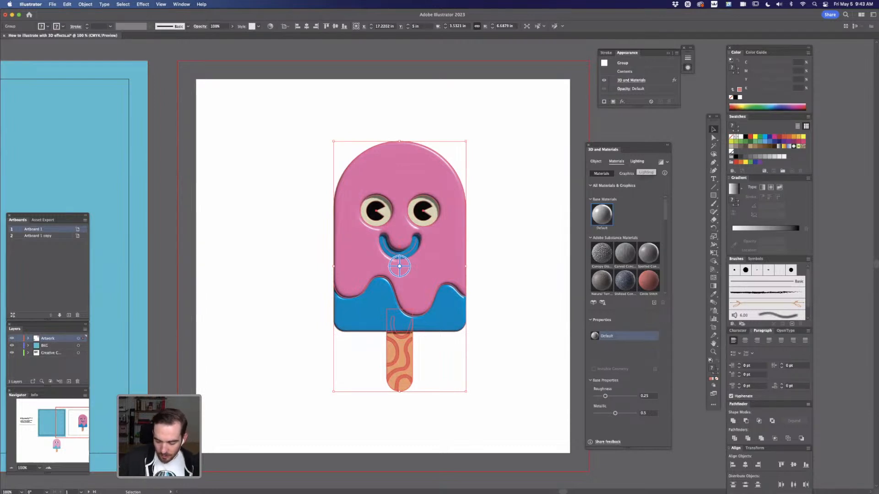
- Set the intensity of the popsicle's Light 1 to 65%
{"action": "left_click", "coordinate": [637, 161]}
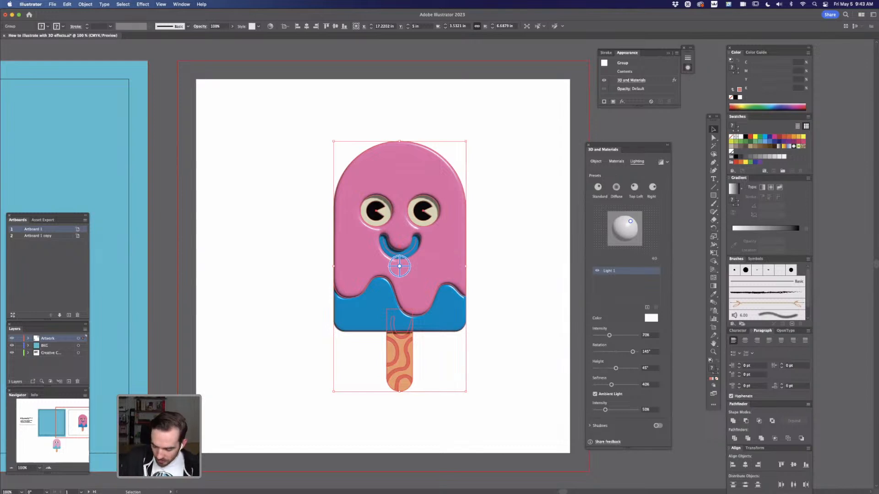
{"action": "left_click", "coordinate": [650, 335]}
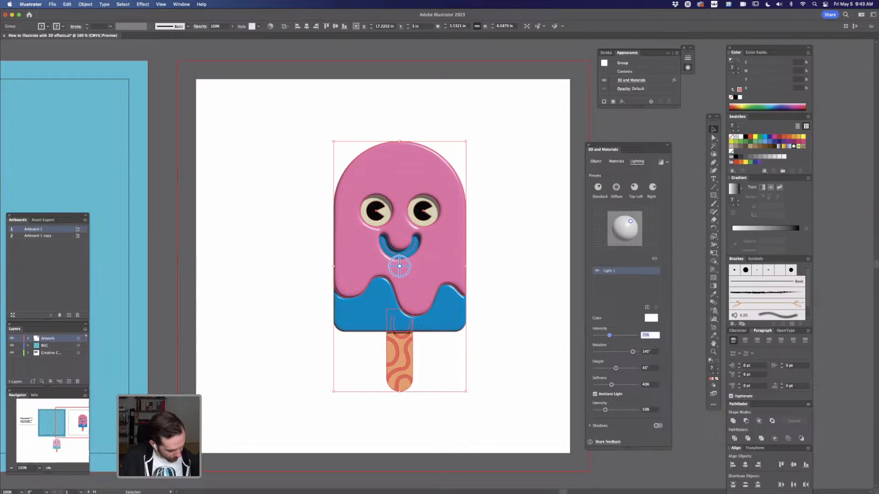
{"action": "type", "text": "65"}
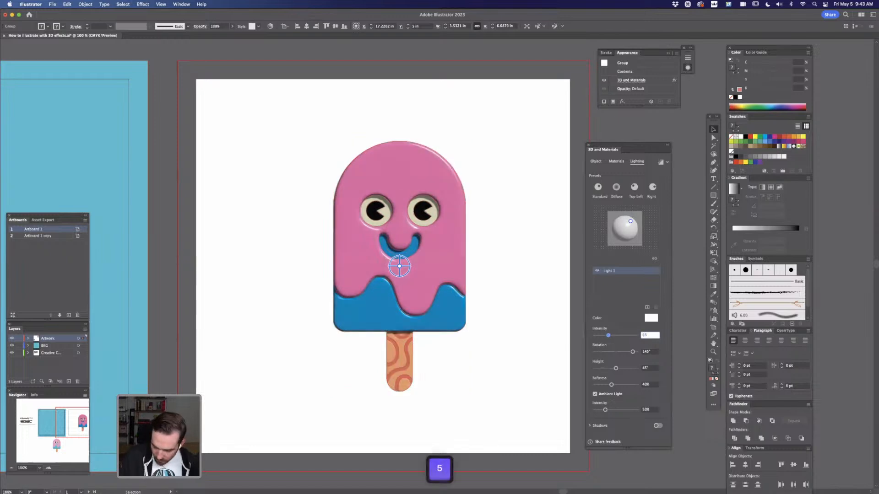
{"action": "key", "text": "Return"}
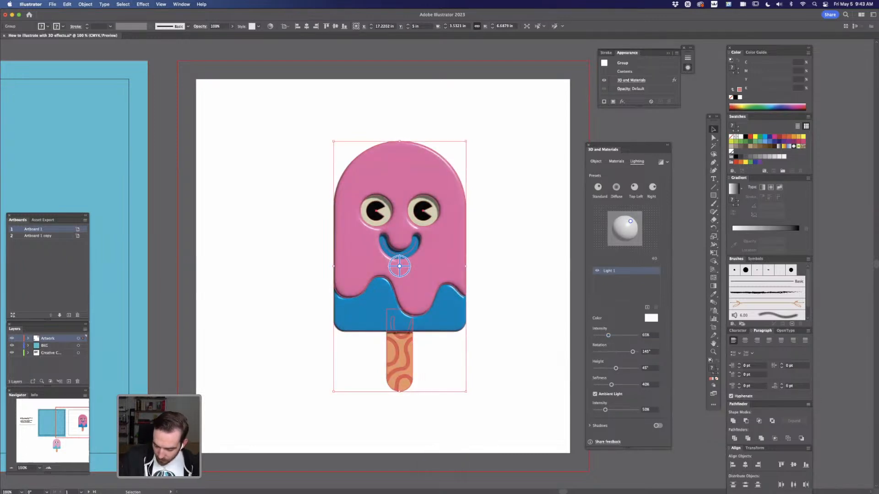
- Set Light 1's rotation to 100° and its height to 50° in the popsicle's lighting
{"action": "mouse_move", "coordinate": [632, 352]}
{"action": "left_mouse_down"}
{"action": "mouse_move", "coordinate": [595, 352]}
{"action": "mouse_move", "coordinate": [625, 352]}
{"action": "left_mouse_up"}
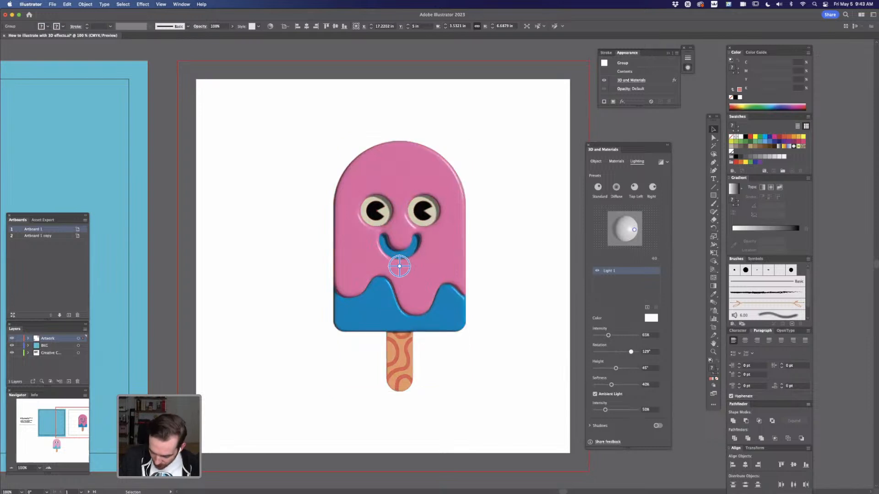
{"action": "type", "text": "133"}
{"action": "key", "text": "Return"}
{"action": "type", "text": "100"}
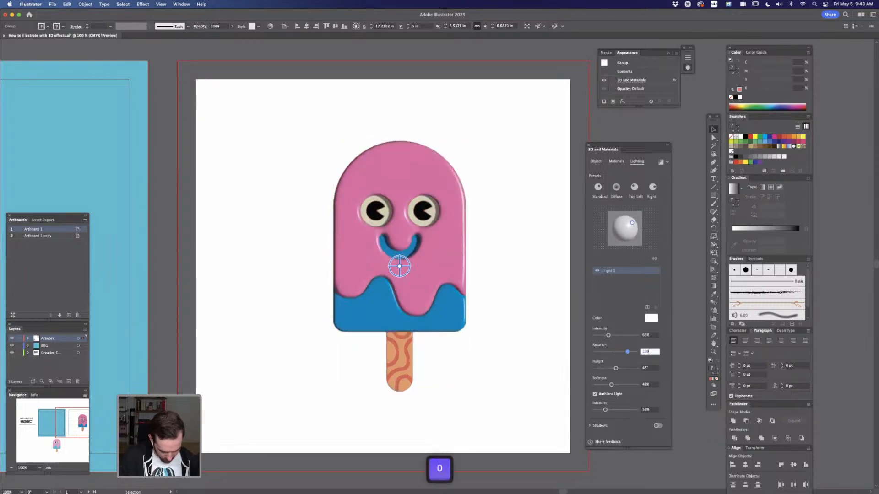
{"action": "key", "text": "Return"}
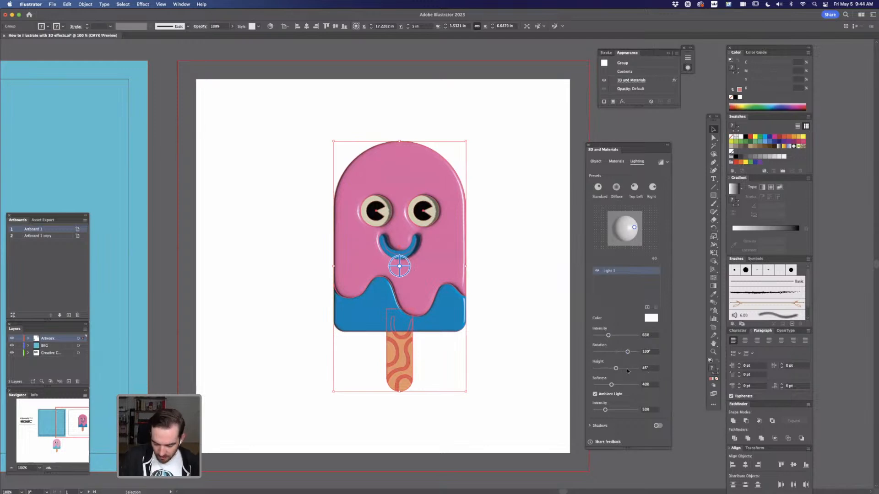
{"action": "left_click_drag", "start_coordinate": [617, 370], "coordinate": [618, 369]}
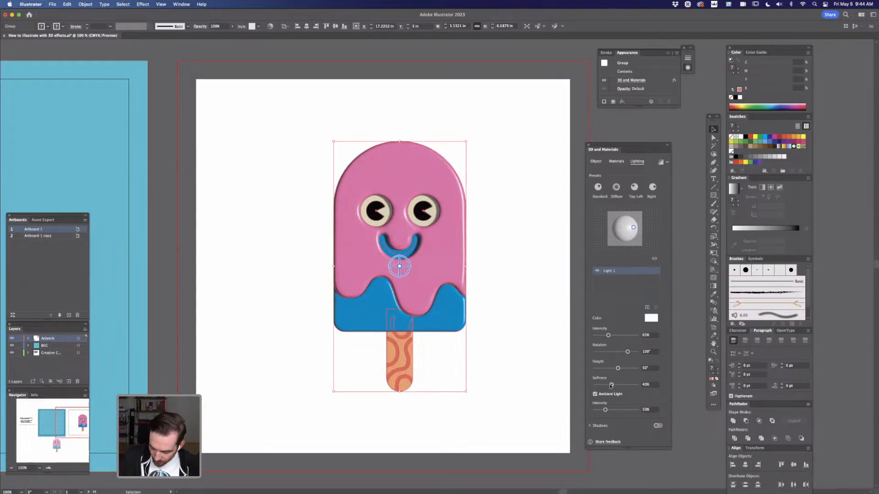
- Reduce the popsicle light's softness to about 32% and the ambient light intensity to about 43%
{"action": "left_click_drag", "start_coordinate": [611, 386], "coordinate": [608, 385]}
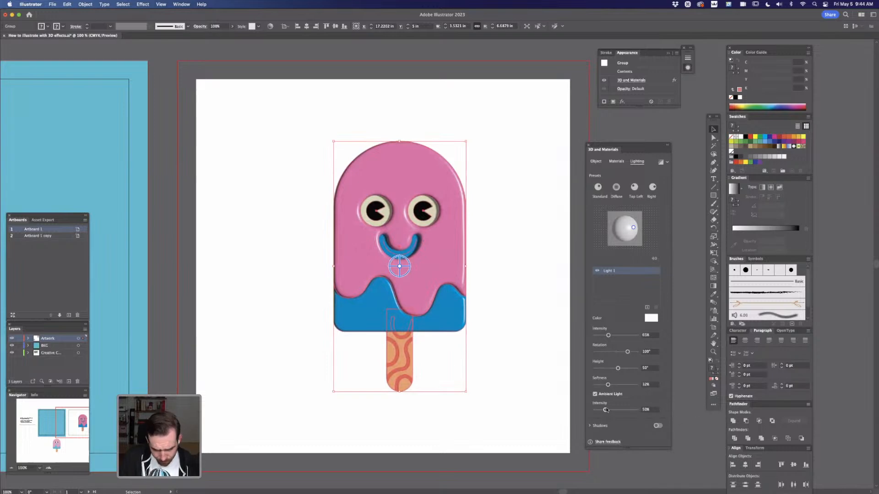
{"action": "left_click_drag", "start_coordinate": [605, 410], "coordinate": [602, 420]}
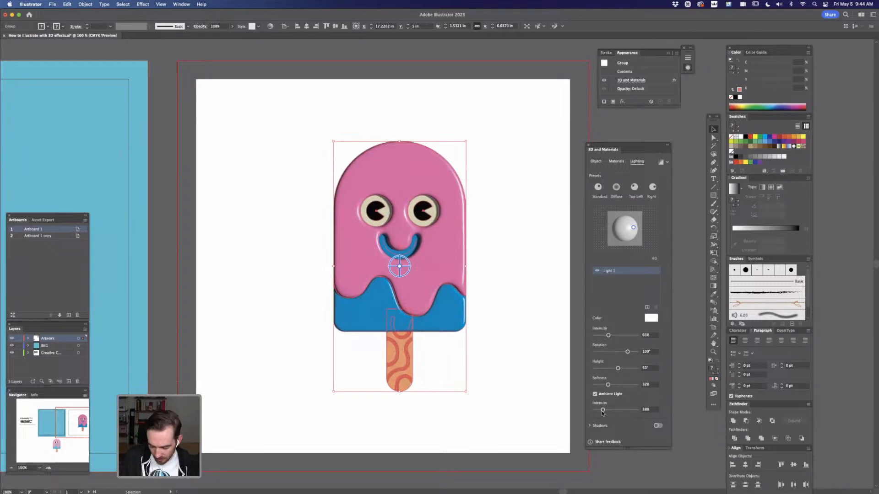
{"action": "left_click_drag", "start_coordinate": [602, 413], "coordinate": [604, 411]}
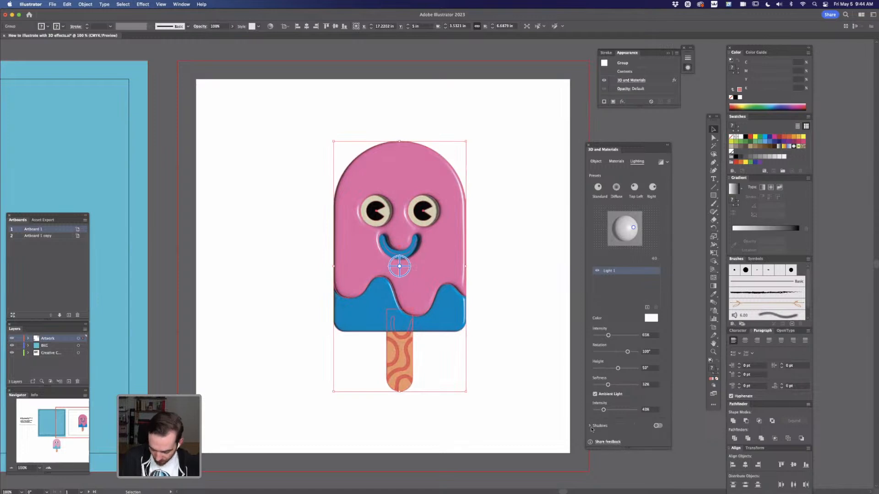
- Turn on shadows behind the popsicle and extend the shadow bounds to about 147%
{"action": "left_click", "coordinate": [590, 426]}
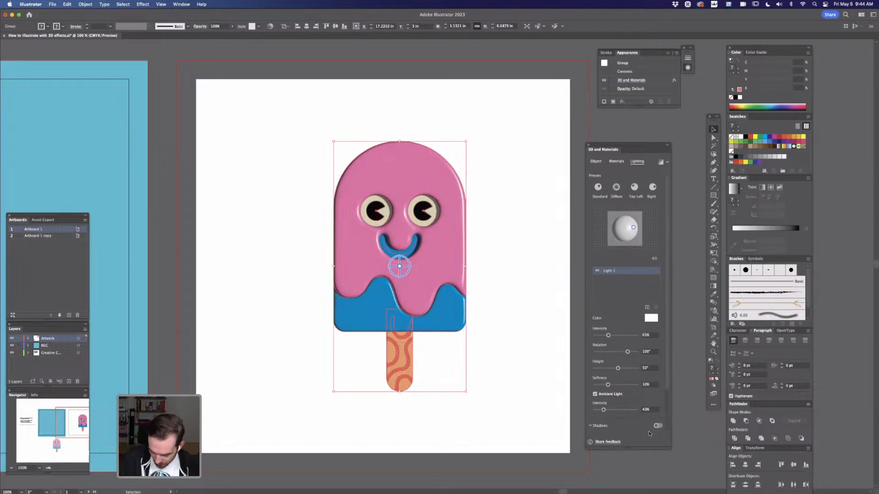
{"action": "scroll", "coordinate": [667, 426], "scroll_direction": "down", "scroll_amount": 3}
{"action": "left_click", "coordinate": [658, 376]}
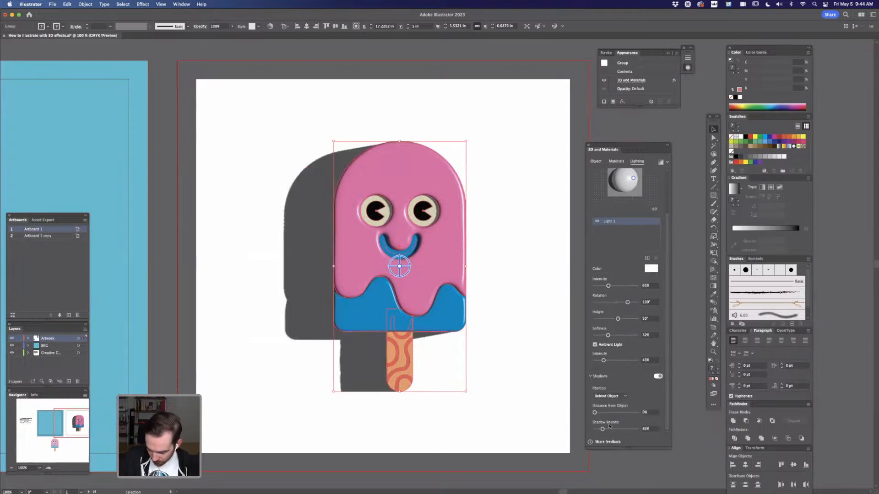
{"action": "left_click_drag", "start_coordinate": [595, 413], "coordinate": [607, 431]}
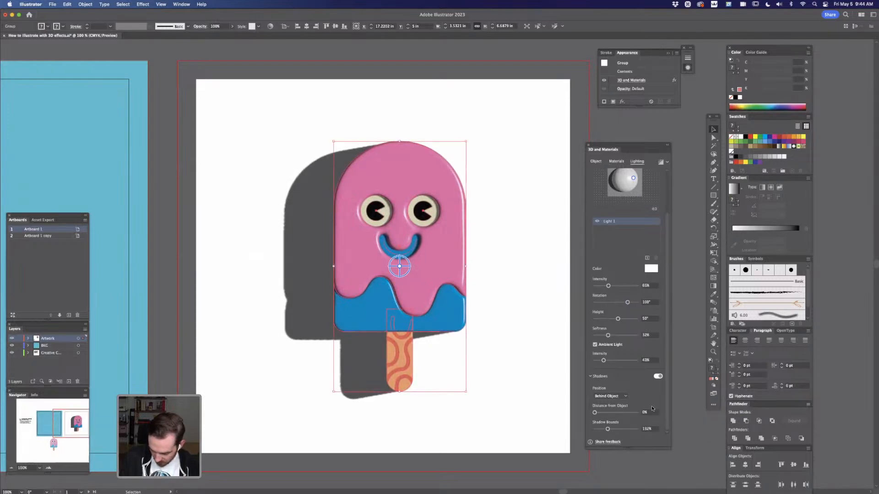
{"action": "left_click_drag", "start_coordinate": [607, 429], "coordinate": [609, 429]}
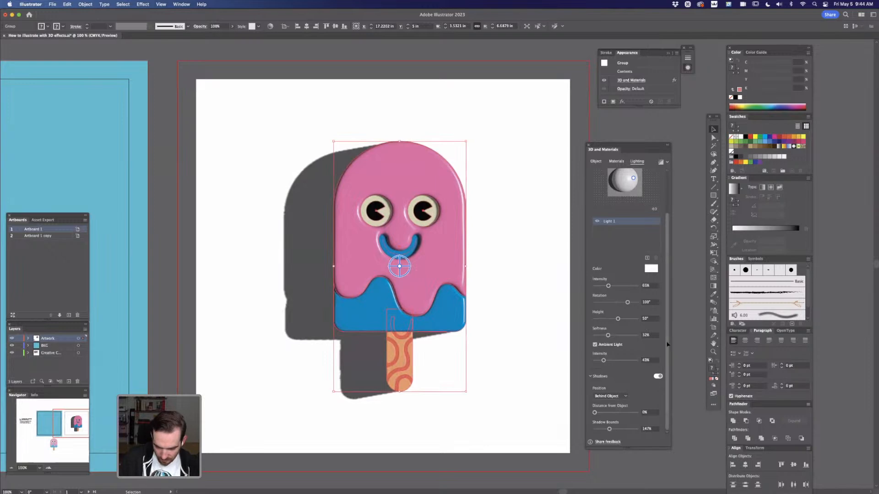
{"action": "scroll", "coordinate": [667, 256], "scroll_direction": "up", "scroll_amount": 3}
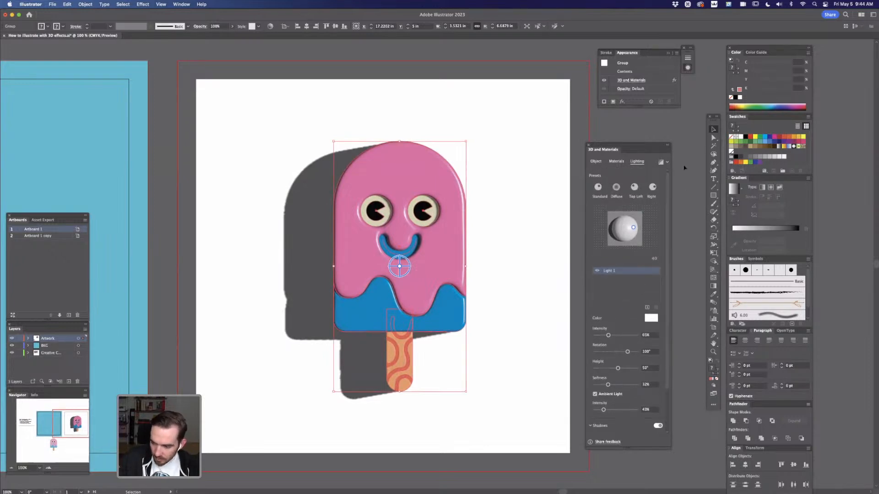
- Tip the popsicle to about 87° around the X axis and inflate it on both sides
{"action": "left_click", "coordinate": [597, 162]}
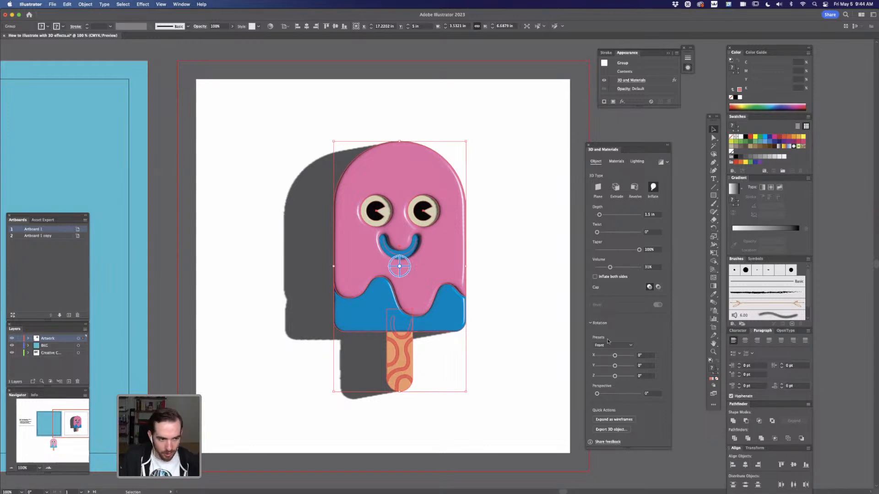
{"action": "left_click_drag", "start_coordinate": [615, 355], "coordinate": [624, 355]}
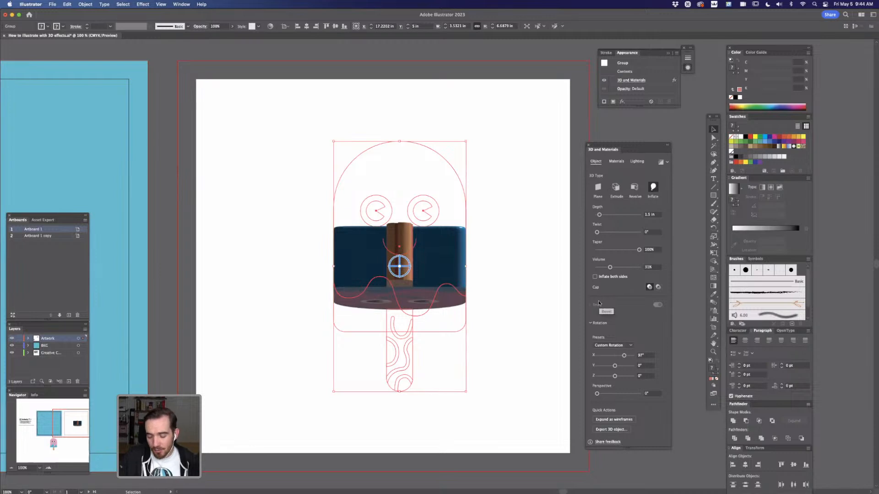
{"action": "left_click", "coordinate": [595, 277]}
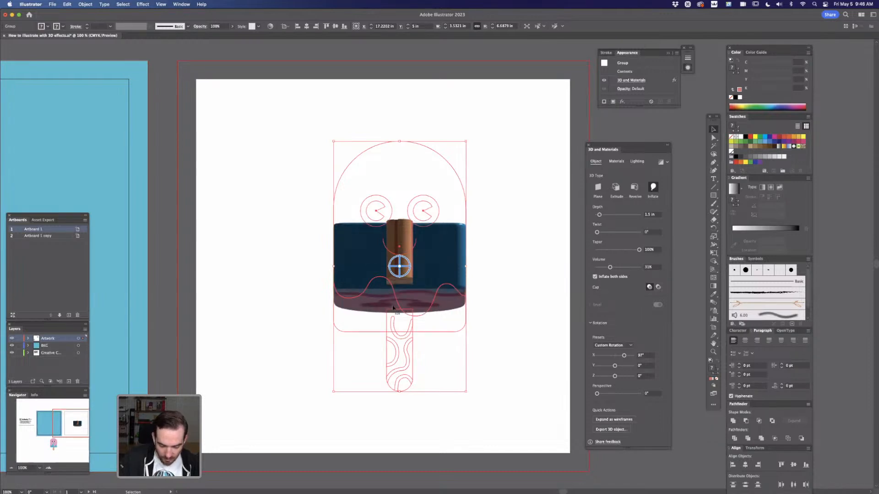
- Set the popsicle's X rotation to 13°
{"action": "mouse_move", "coordinate": [625, 356]}
{"action": "left_mouse_down"}
{"action": "mouse_move", "coordinate": [634, 359]}
{"action": "mouse_move", "coordinate": [617, 359]}
{"action": "left_mouse_up"}
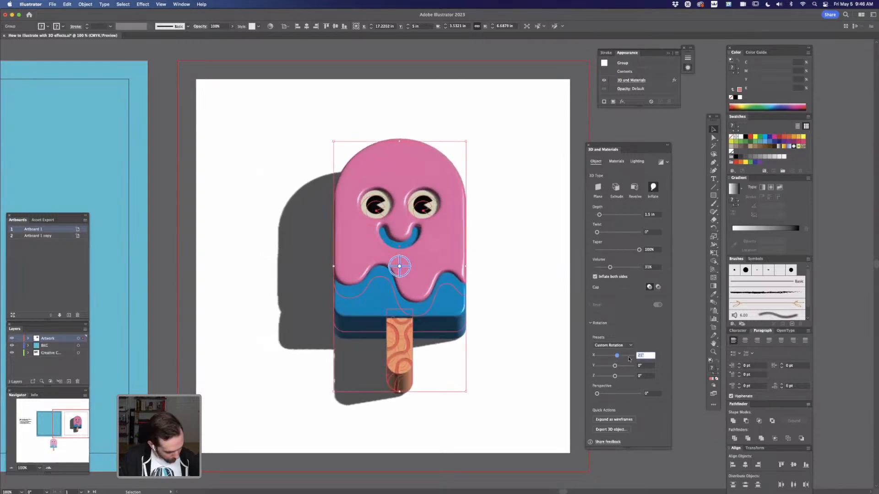
{"action": "type", "text": "13"}
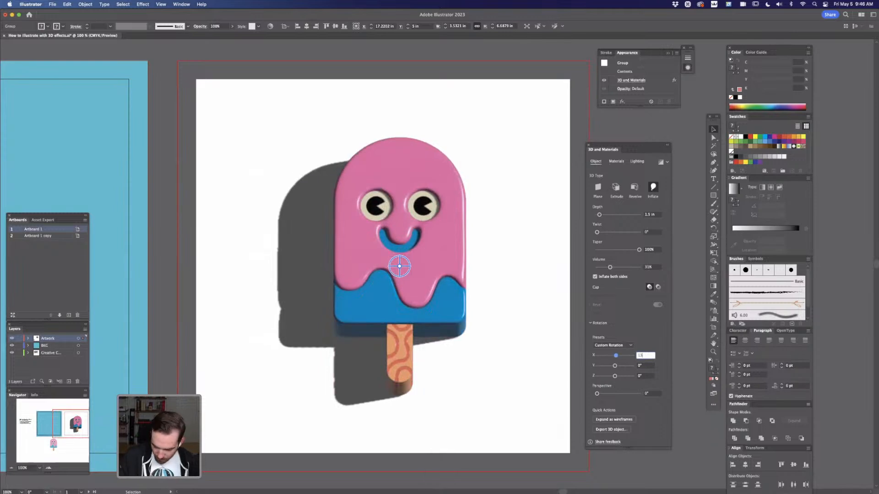
{"action": "key", "text": "Return"}
- Set the popsicle's Y rotation to about 14° and its Z rotation to about 1°
{"action": "mouse_move", "coordinate": [614, 366]}
{"action": "left_mouse_down"}
{"action": "mouse_move", "coordinate": [600, 368]}
{"action": "mouse_move", "coordinate": [616, 367]}
{"action": "left_mouse_up"}
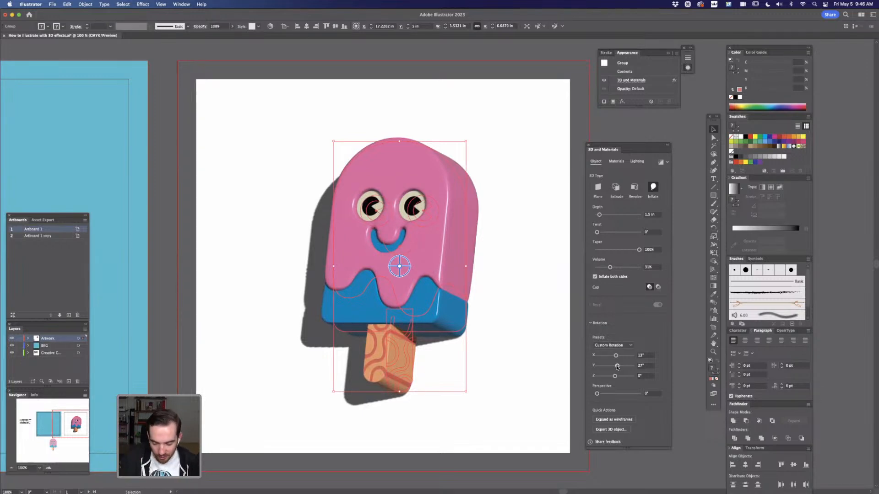
{"action": "left_click_drag", "start_coordinate": [617, 366], "coordinate": [617, 366]}
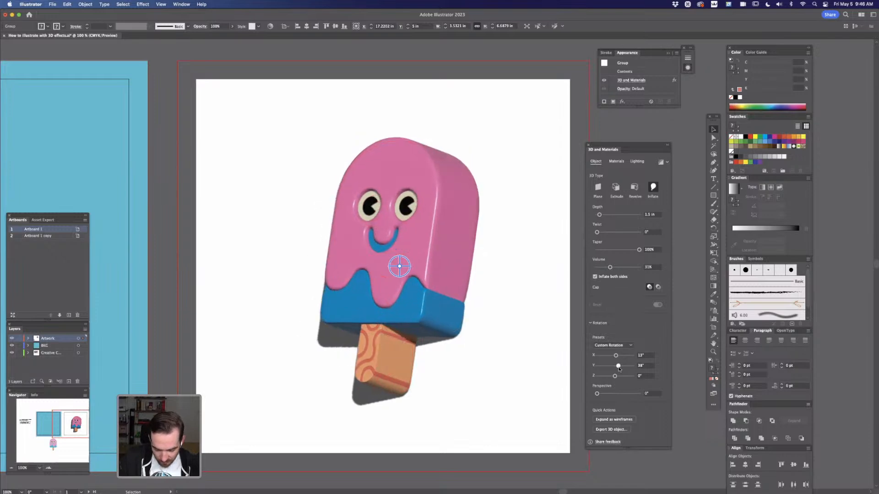
{"action": "left_click", "coordinate": [641, 366]}
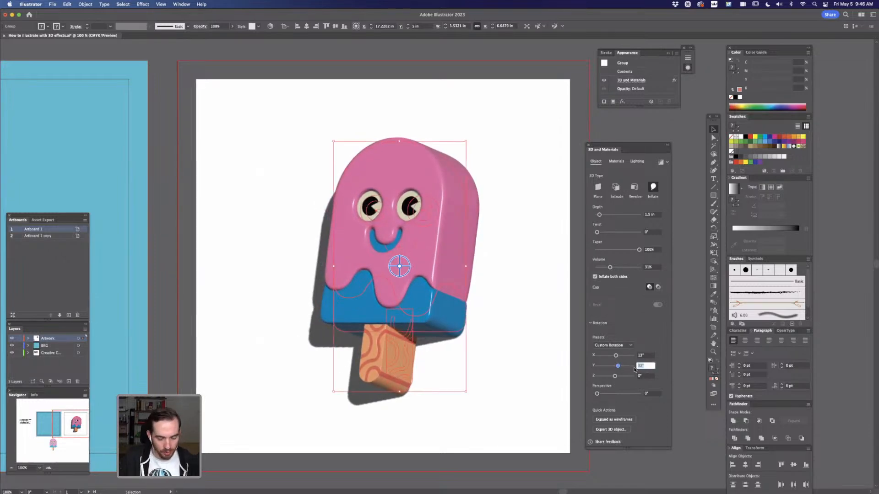
{"action": "left_click_drag", "start_coordinate": [619, 368], "coordinate": [615, 369]}
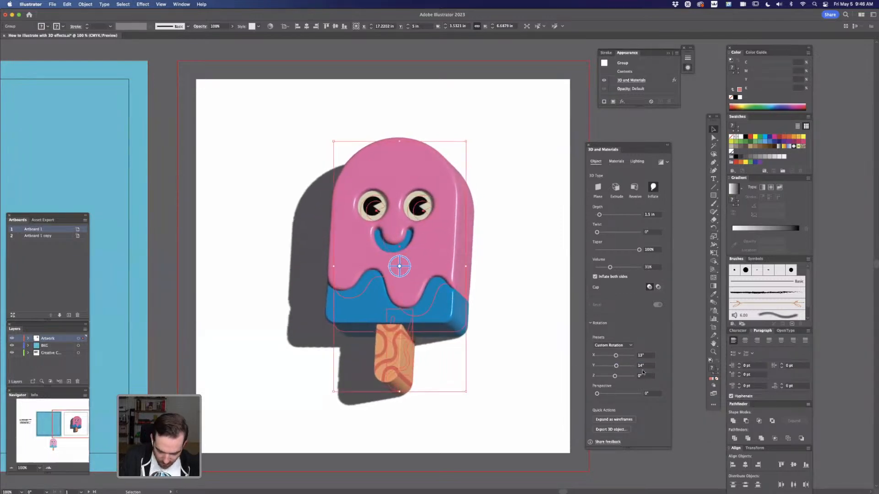
{"action": "left_click_drag", "start_coordinate": [615, 377], "coordinate": [615, 376]}
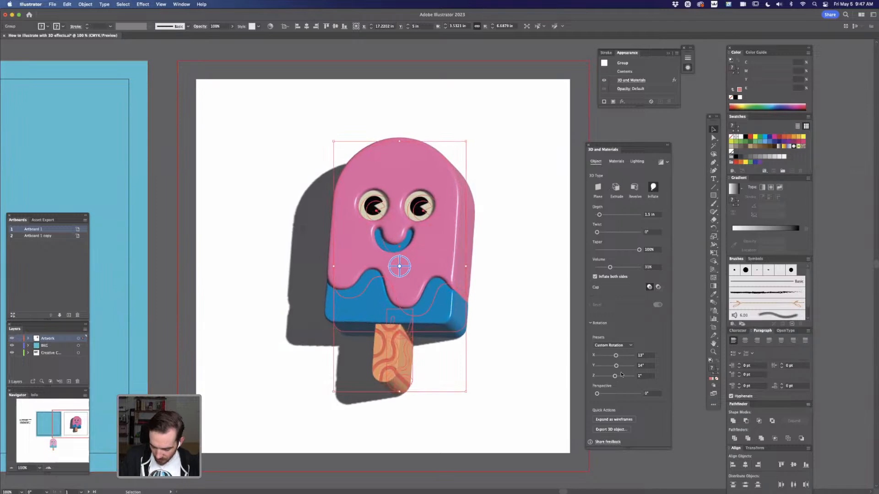
- Try out strong perspective on the popsicle, return the perspective to 0° and deselect the artwork
{"action": "left_click_drag", "start_coordinate": [597, 395], "coordinate": [645, 394]}
{"action": "left_click_drag", "start_coordinate": [640, 394], "coordinate": [582, 401]}
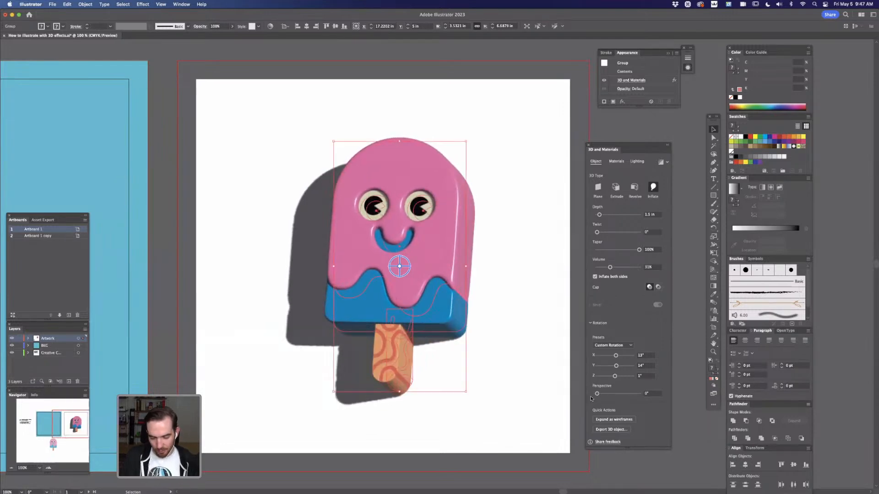
{"action": "left_click", "coordinate": [563, 265]}
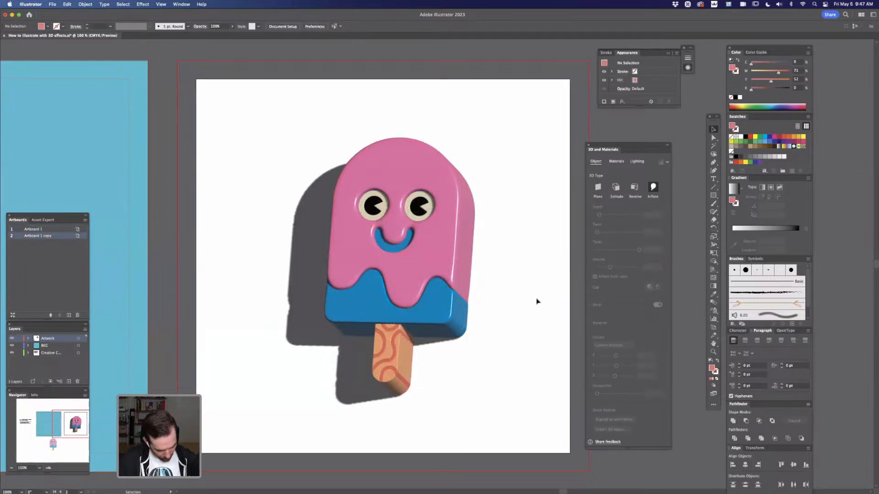
- Draw an 11 x 11 in square over the popsicle artboard's bleed, send it to the back and fill it with the neighbouring artboard's light blue
{"action": "key", "text": "super"}
{"action": "key", "text": "super+minus"}
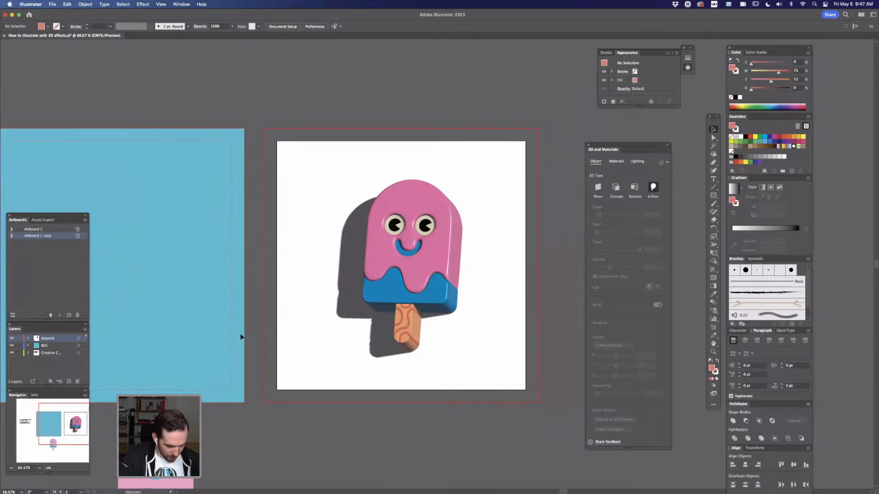
{"action": "key", "text": "m"}
{"action": "left_click_drag", "start_coordinate": [264, 129], "coordinate": [539, 402]}
{"action": "key", "text": "super+shift+bracketleft"}
{"action": "key", "text": "i"}
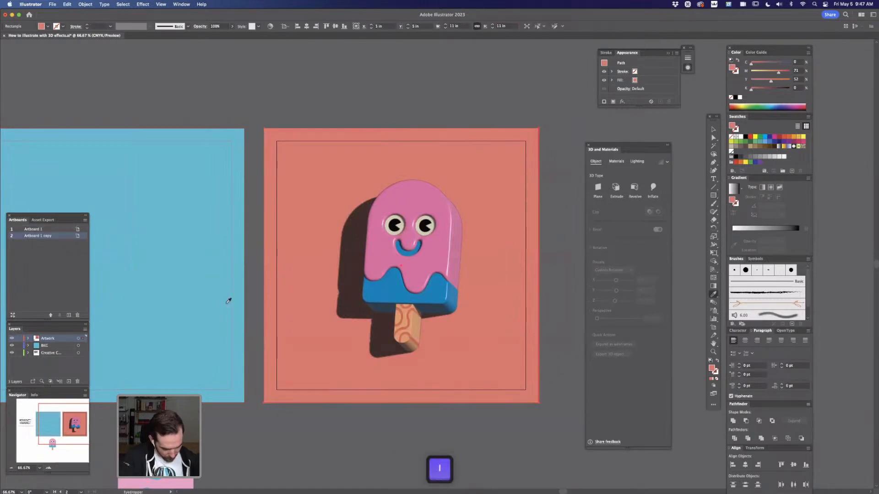
{"action": "left_click", "coordinate": [227, 298]}
- Deselect the blue background and move the 3D and Materials panel clear of the popsicle artboard
{"action": "key", "text": "super+equal"}
{"action": "key", "text": "space"}
{"action": "left_click_drag", "start_coordinate": [545, 350], "coordinate": [539, 347]}
{"action": "key", "text": "v"}
{"action": "left_click", "coordinate": [618, 130]}
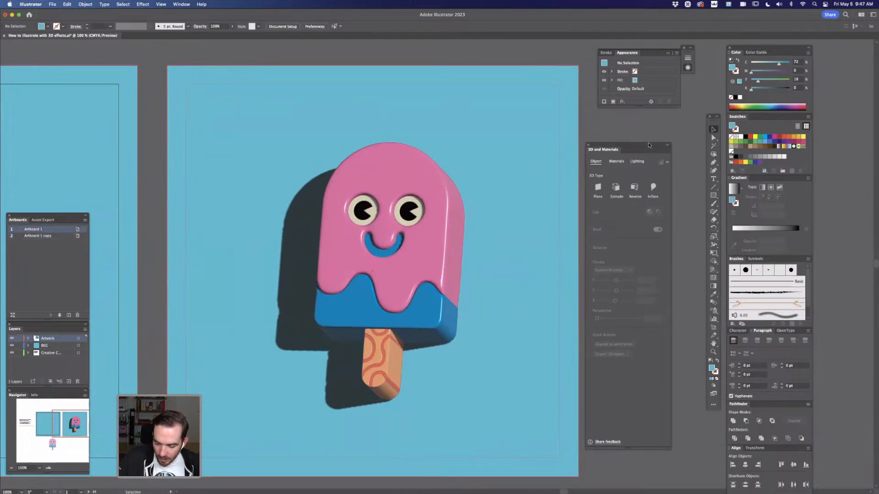
{"action": "left_click_drag", "start_coordinate": [641, 148], "coordinate": [668, 130]}
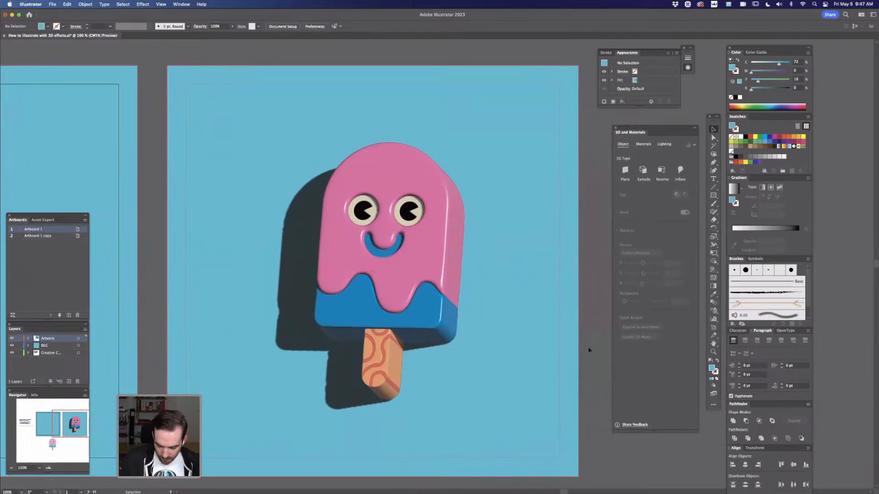
- Render the 3D popsicle with realistic lighting and shadows, and deselect it
{"action": "left_click", "coordinate": [446, 302]}
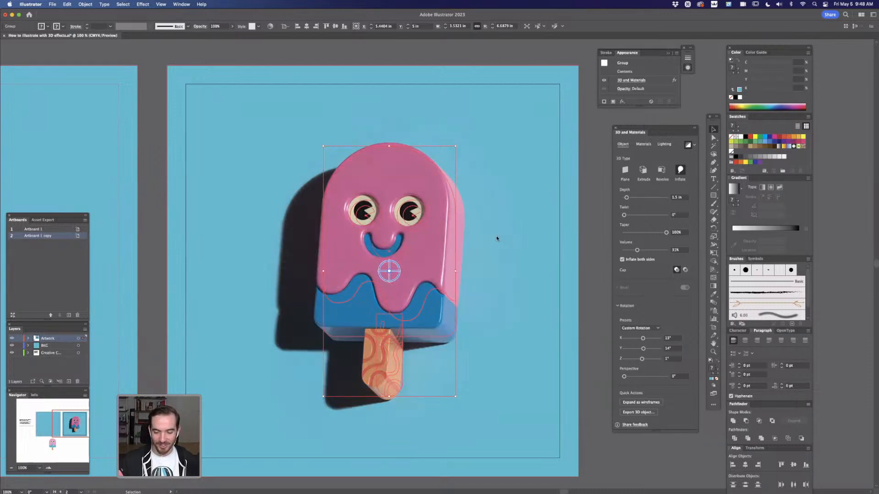
{"action": "left_click", "coordinate": [593, 145]}
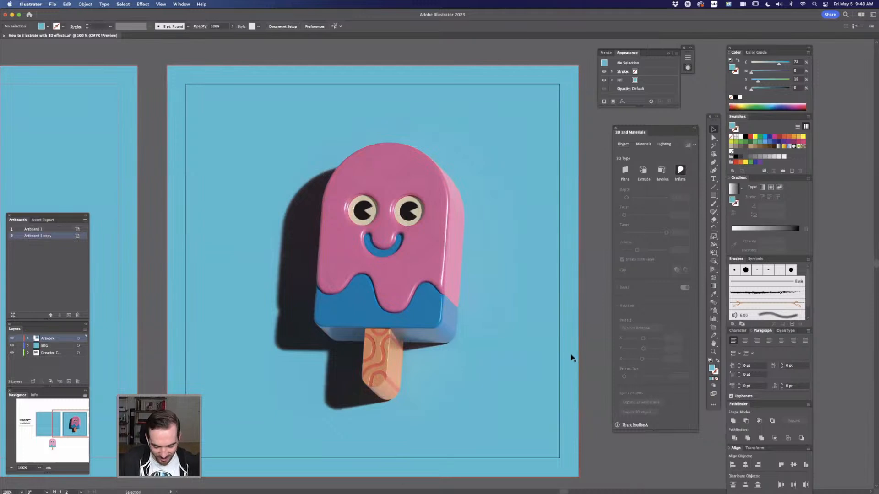
- Examine the rendered popsicle up close, from the highlights around the face to the dripping edge and the stick
{"action": "key", "text": "super+minus"}
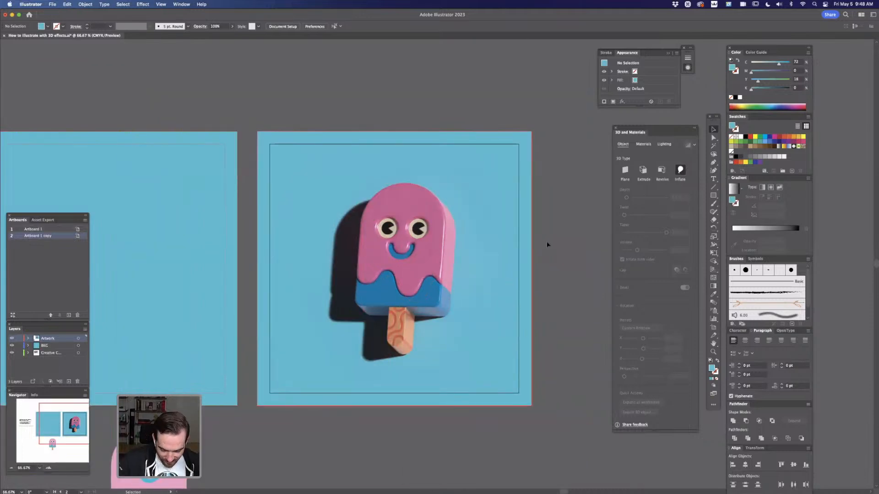
{"action": "key", "text": "super"}
{"action": "key", "text": "super+equal"}
{"action": "key", "text": "super+equal"}
{"action": "key", "text": "super+equal"}
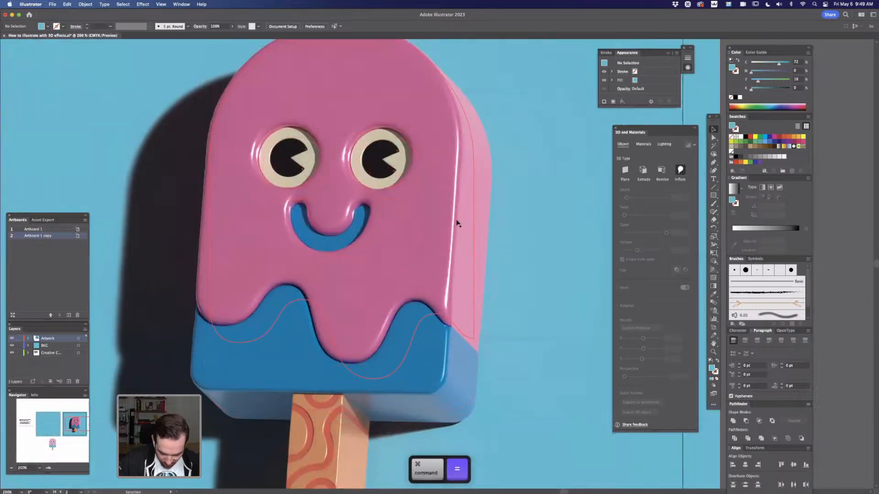
{"action": "key", "text": "space"}
{"action": "left_click_drag", "start_coordinate": [462, 137], "coordinate": [465, 227]}
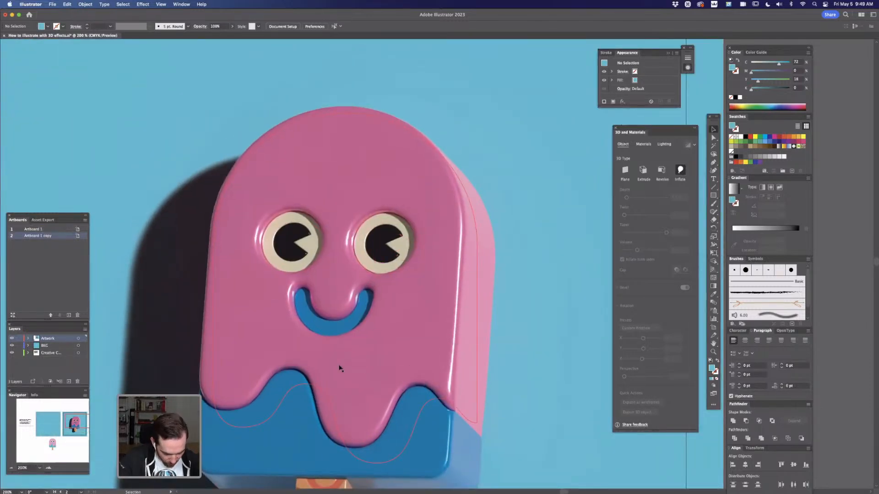
{"action": "key", "text": "space"}
{"action": "left_click_drag", "start_coordinate": [461, 438], "coordinate": [467, 360]}
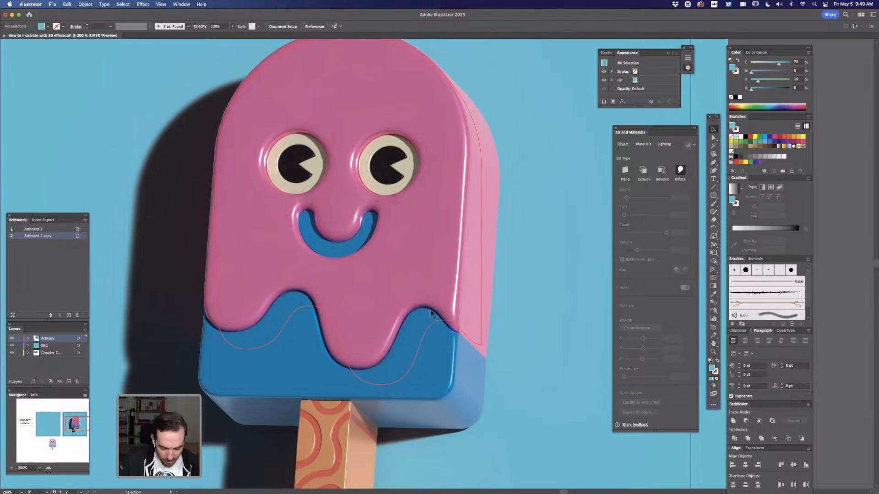
{"action": "key", "text": "space"}
{"action": "left_click_drag", "start_coordinate": [534, 394], "coordinate": [567, 288]}
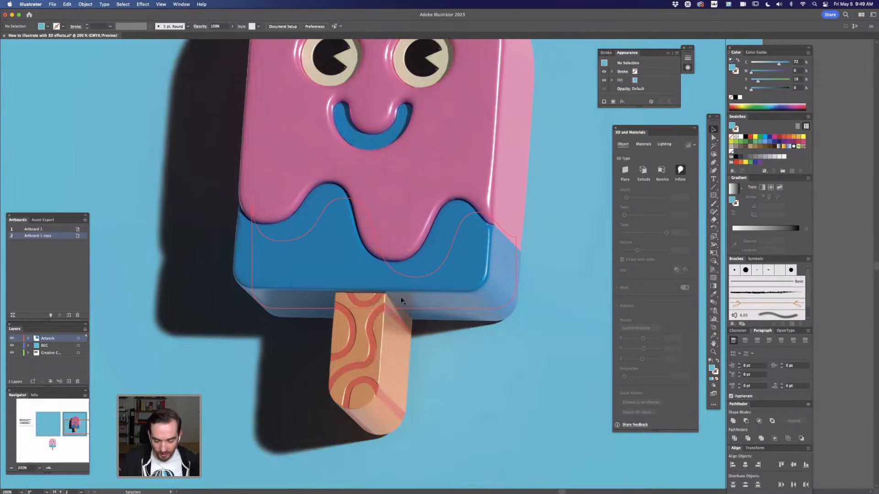
- Examine the whole rendered popsicle and its shadow against the light blue artboard with nothing selected
{"action": "key", "text": "super+a"}
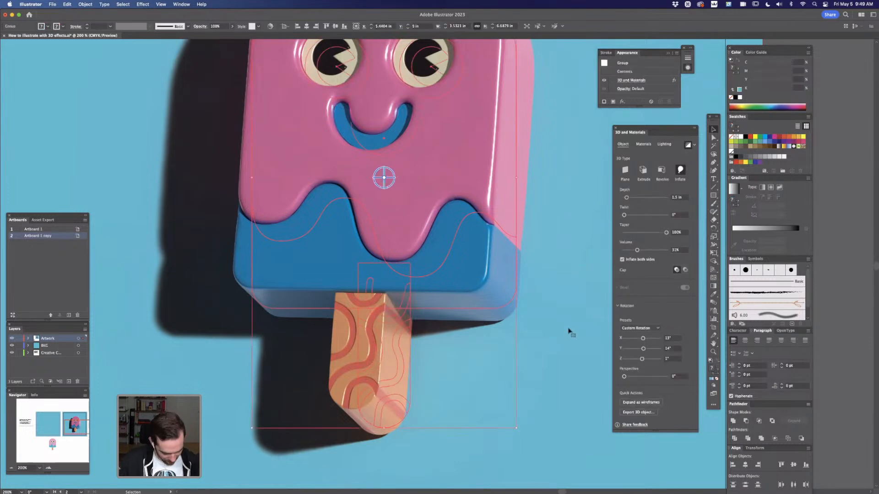
{"action": "key", "text": "super+minus"}
{"action": "key", "text": "super+minus"}
{"action": "key", "text": "super+minus"}
{"action": "key", "text": "super+shift+a"}
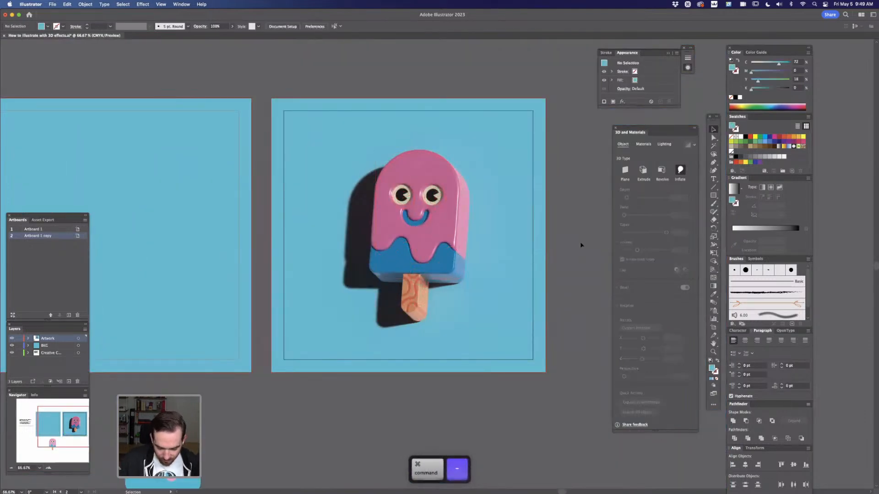
{"action": "key", "text": "space"}
{"action": "left_click_drag", "start_coordinate": [571, 289], "coordinate": [571, 291]}
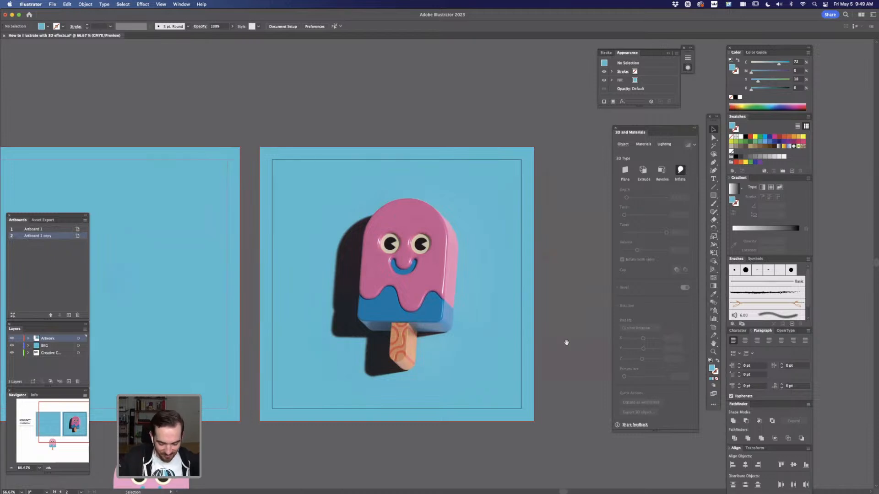
{"action": "key", "text": "space"}
{"action": "key", "text": "super+equal"}
{"action": "key", "text": "space"}
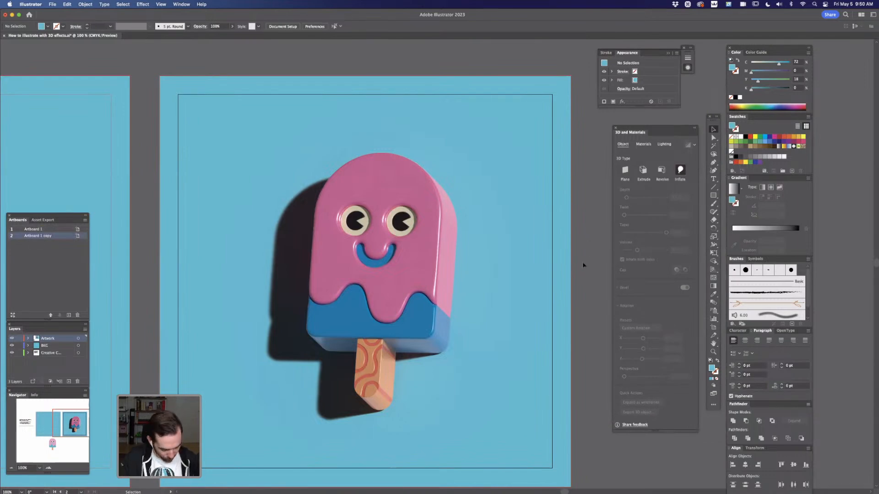
{"action": "key", "text": "super"}
{"action": "key", "text": "super+minus"}
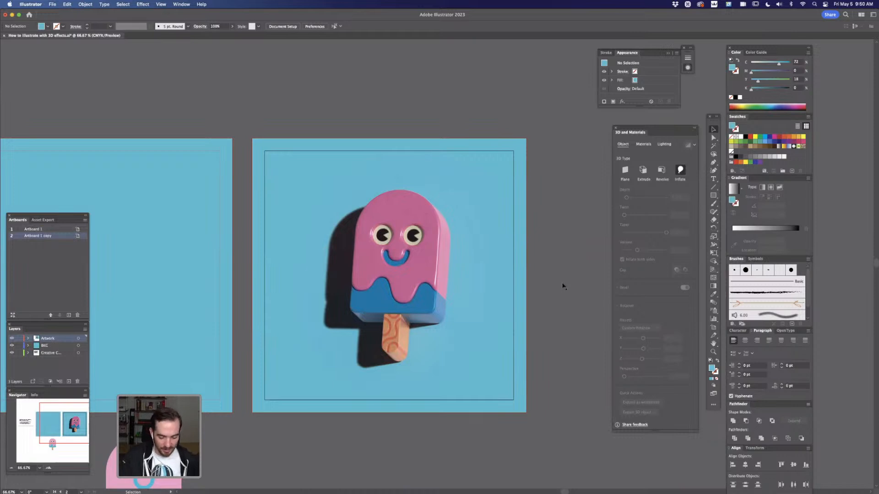
- Compare the rendered 3D popsicle with the flat vector original below the artboard
{"action": "key", "text": "space"}
{"action": "left_click_drag", "start_coordinate": [511, 372], "coordinate": [553, 286]}
{"action": "left_click_drag", "start_coordinate": [221, 419], "coordinate": [398, 422]}
{"action": "left_click", "coordinate": [503, 414]}
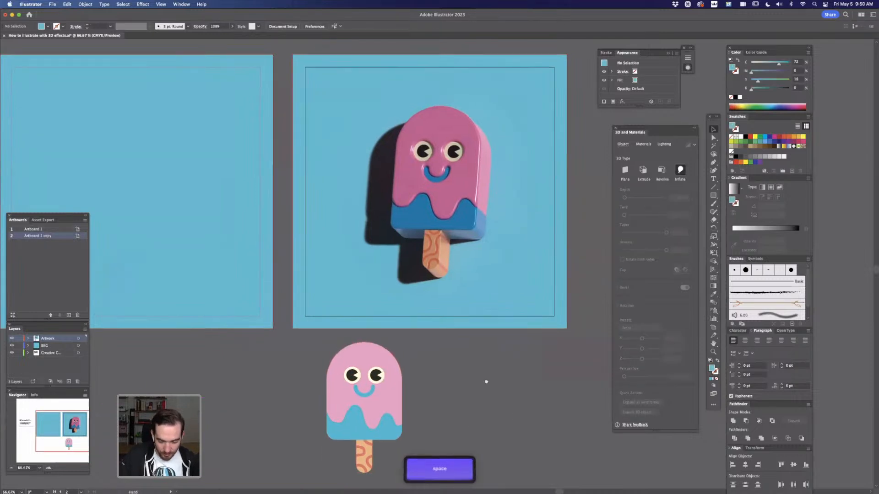
{"action": "scroll", "coordinate": [458, 430], "scroll_direction": "up", "scroll_amount": 4}
{"action": "scroll", "coordinate": [458, 430], "scroll_direction": "right", "scroll_amount": 3}
{"action": "key", "text": "super+equal"}
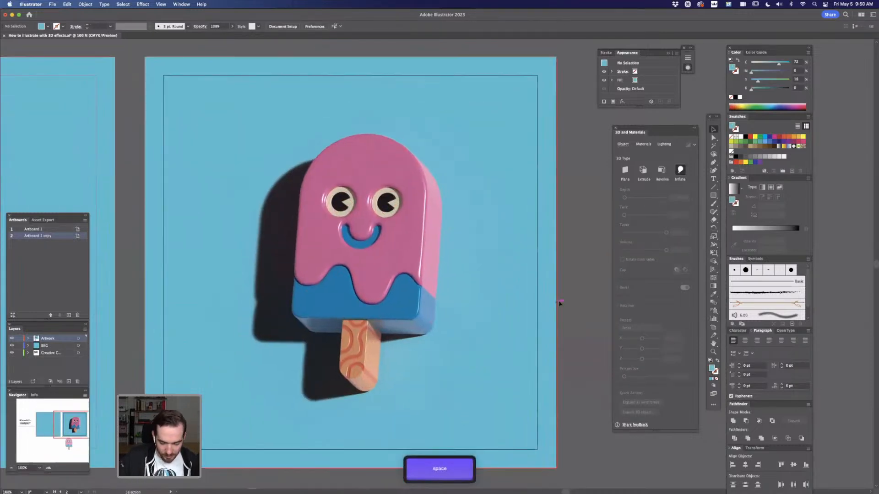
- Move the 3D popsicle slightly left on its artboard and turn off ray tracing for it
{"action": "left_click", "coordinate": [425, 285]}
{"action": "mouse_move", "coordinate": [426, 294]}
{"action": "left_mouse_down"}
{"action": "mouse_move", "coordinate": [406, 271]}
{"action": "mouse_move", "coordinate": [418, 291]}
{"action": "left_mouse_up"}
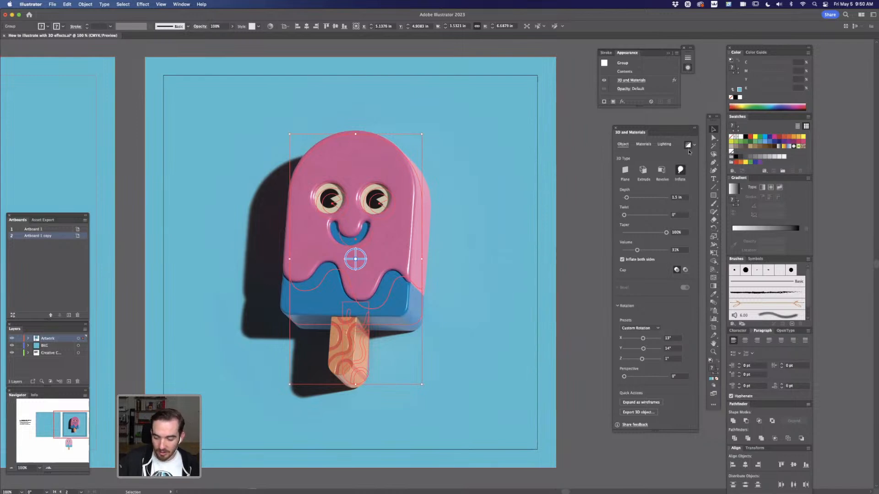
{"action": "left_click", "coordinate": [688, 149]}
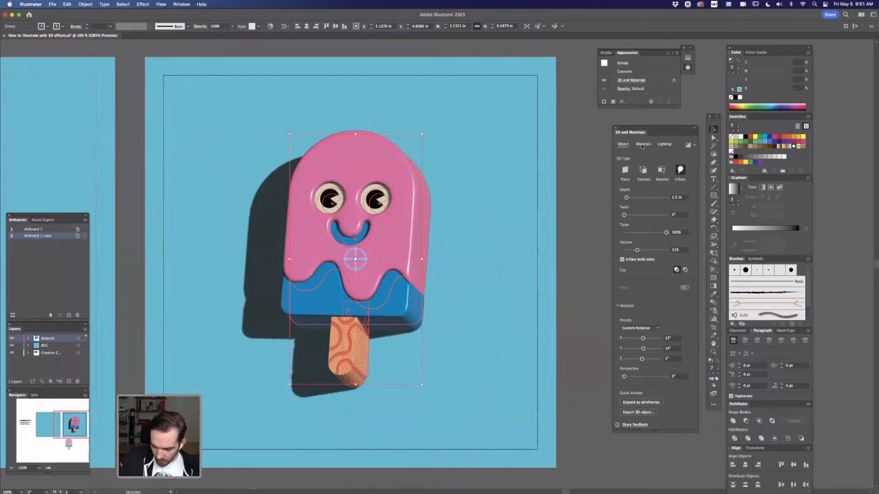
- Try the Canopy Diamond Concrete Tiles material on the popsicle and dismiss the ray tracing tip
{"action": "left_click", "coordinate": [645, 146]}
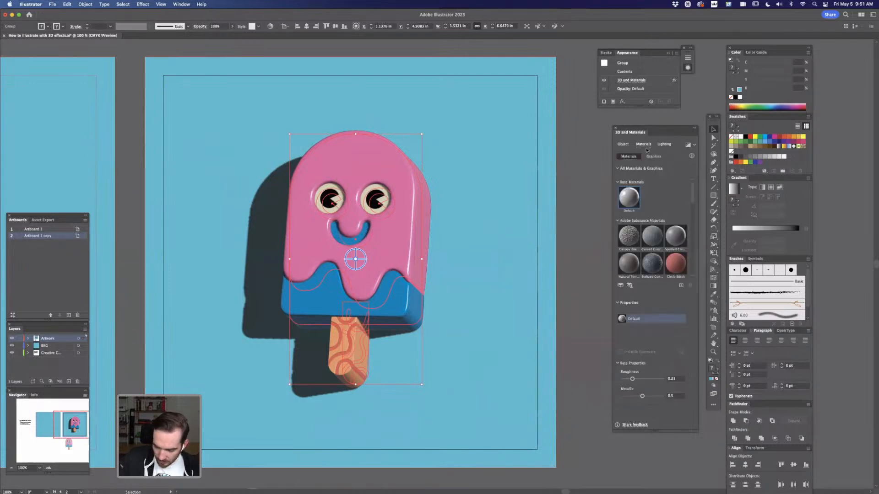
{"action": "left_click", "coordinate": [634, 239]}
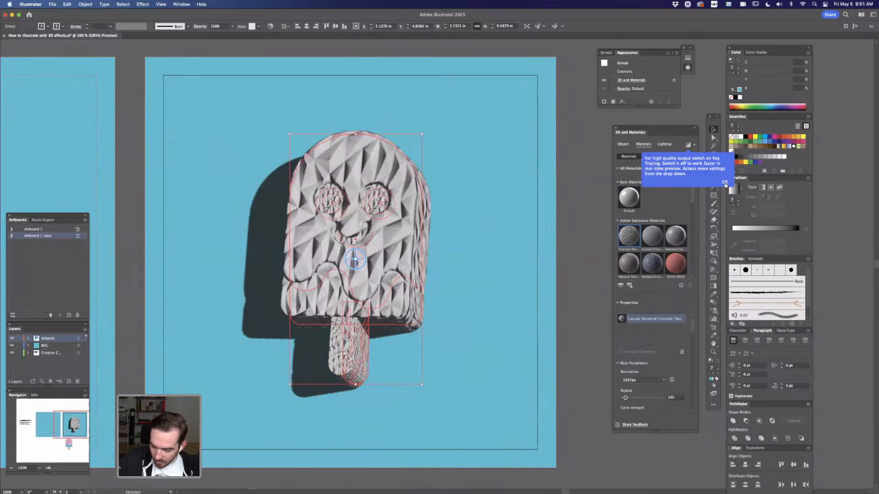
{"action": "left_click", "coordinate": [725, 182]}
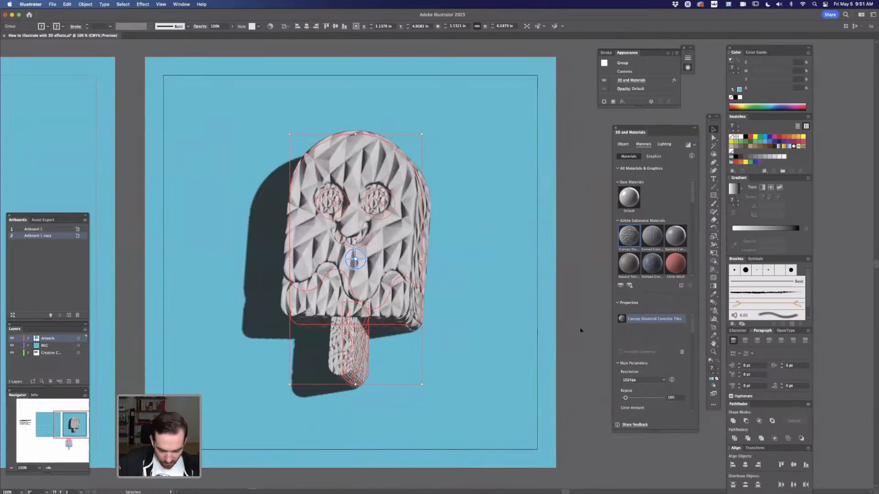
- Try the Carved Concrete material on the popsicle, followed by the smooth concrete beside it, and deselect the artwork
{"action": "left_click", "coordinate": [654, 239]}
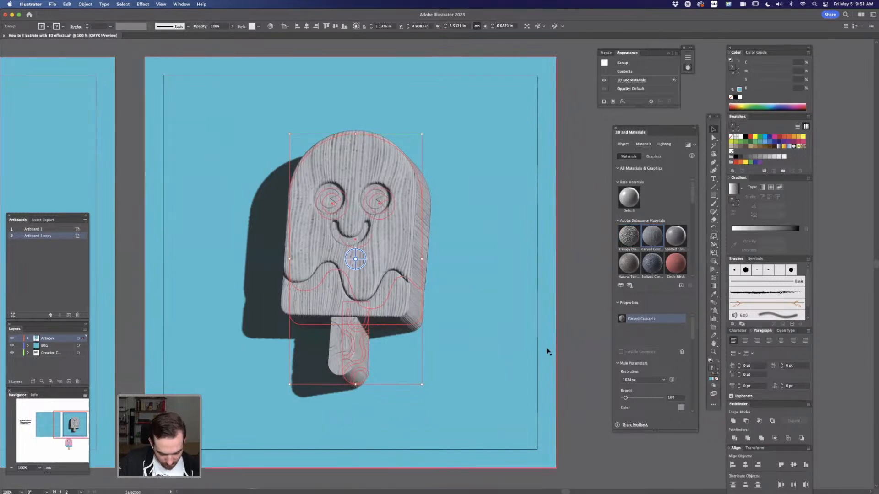
{"action": "left_click", "coordinate": [575, 324]}
{"action": "left_click", "coordinate": [400, 221]}
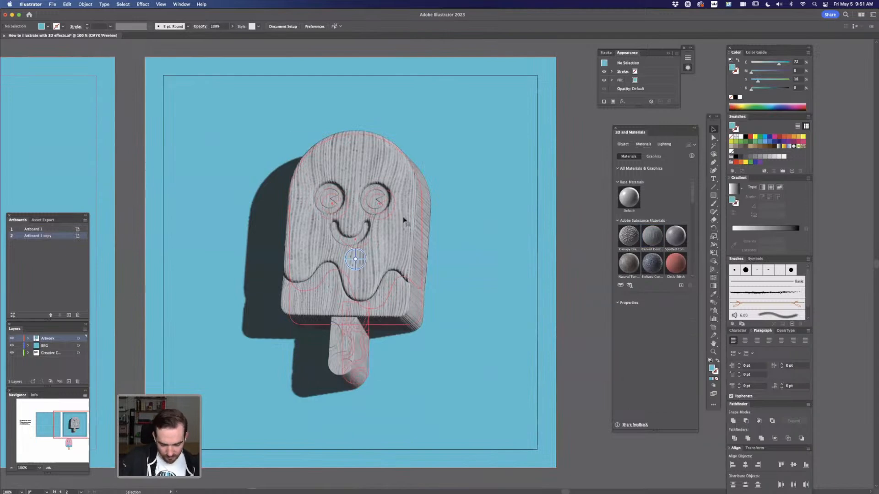
{"action": "left_click", "coordinate": [676, 238]}
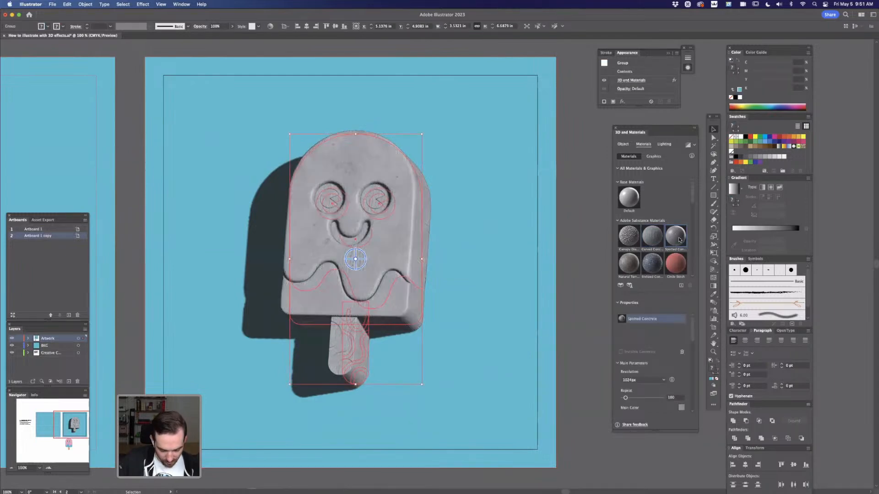
{"action": "left_click", "coordinate": [580, 266]}
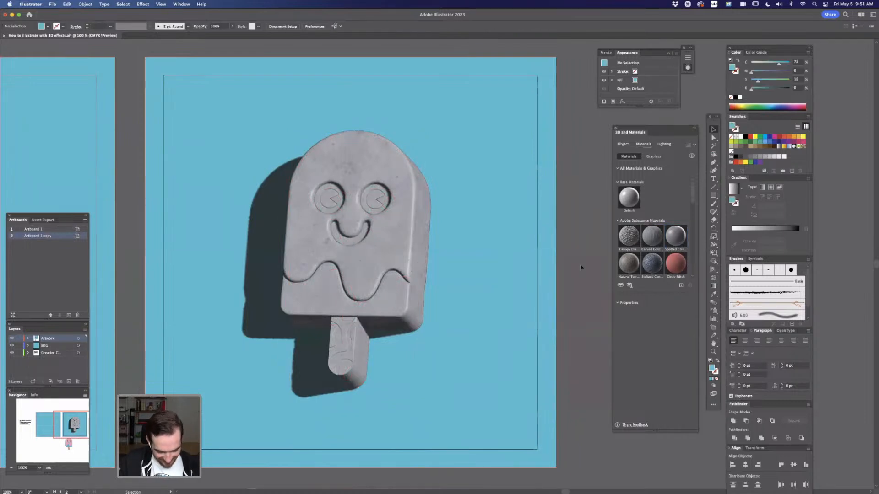
- Try the sand digital camo Ripstop Fabric on the popsicle, followed by the gold leaf material
{"action": "left_click_drag", "start_coordinate": [692, 196], "coordinate": [692, 212]}
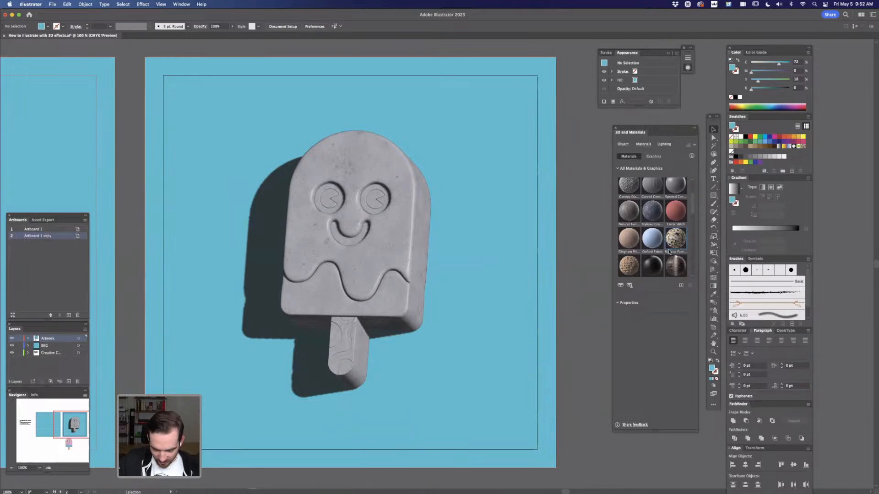
{"action": "left_click", "coordinate": [403, 262]}
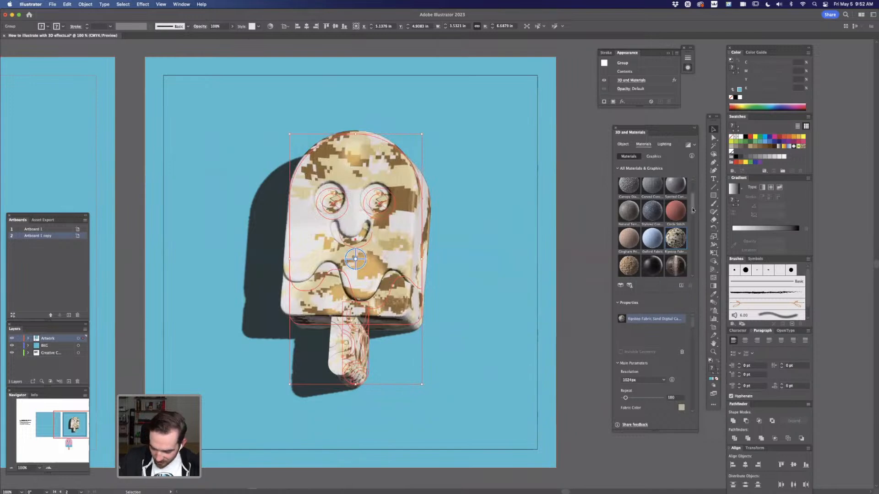
{"action": "scroll", "coordinate": [692, 216], "scroll_direction": "down", "scroll_amount": 2}
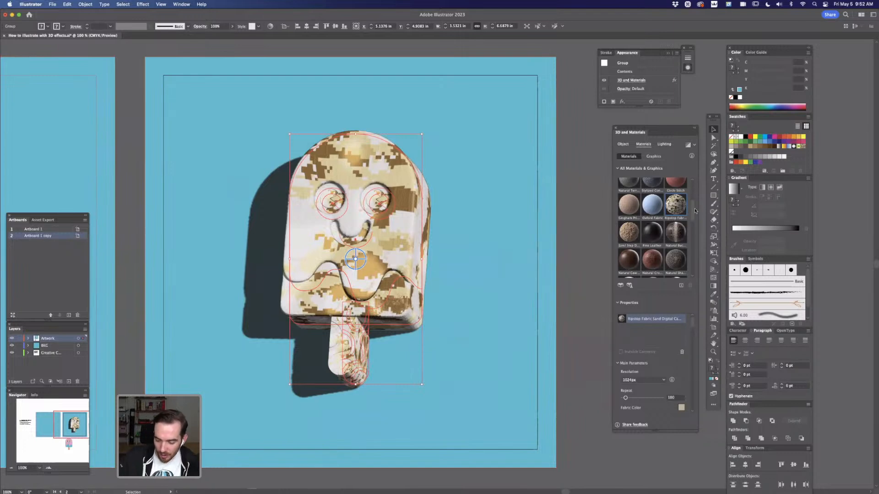
{"action": "scroll", "coordinate": [693, 215], "scroll_direction": "down", "scroll_amount": 2}
{"action": "scroll", "coordinate": [695, 218], "scroll_direction": "down", "scroll_amount": 2}
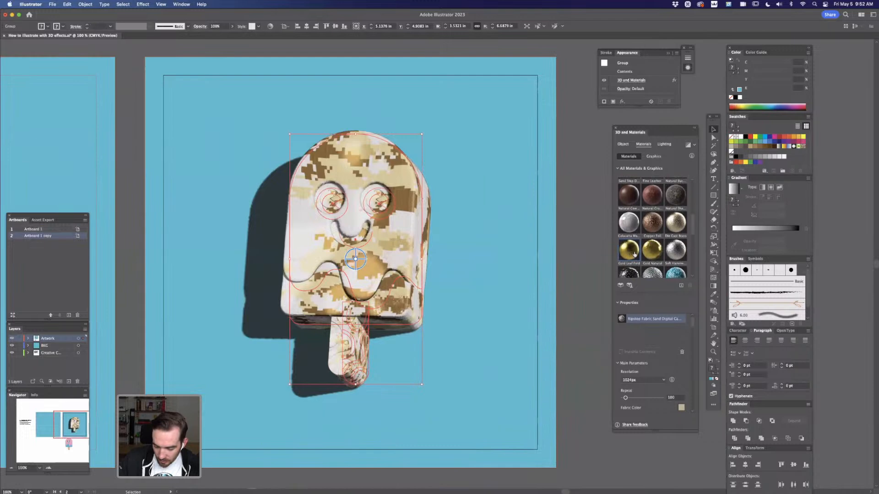
{"action": "left_click", "coordinate": [633, 245]}
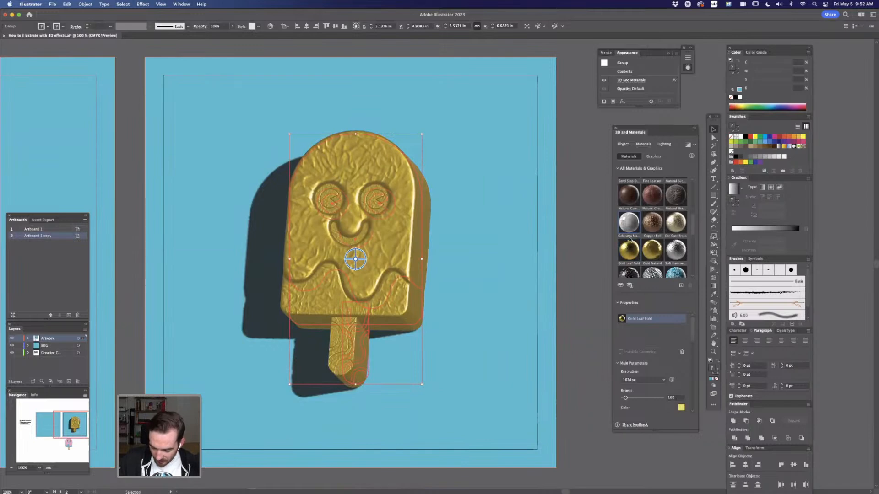
- Apply the Calacatta Marble material to the popsicle and enlarge the 3D and Materials panel to show more marble properties
{"action": "left_click", "coordinate": [630, 237]}
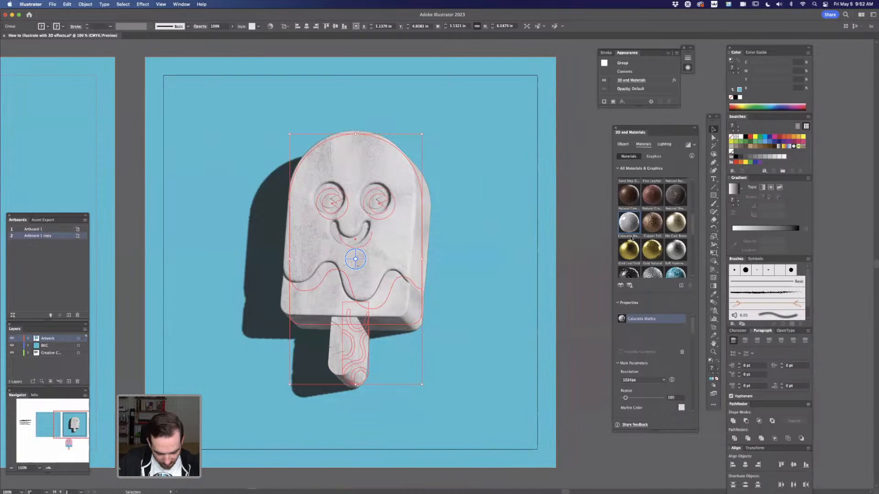
{"action": "scroll", "coordinate": [693, 240], "scroll_direction": "down", "scroll_amount": 4}
{"action": "left_click_drag", "start_coordinate": [693, 239], "coordinate": [691, 259]}
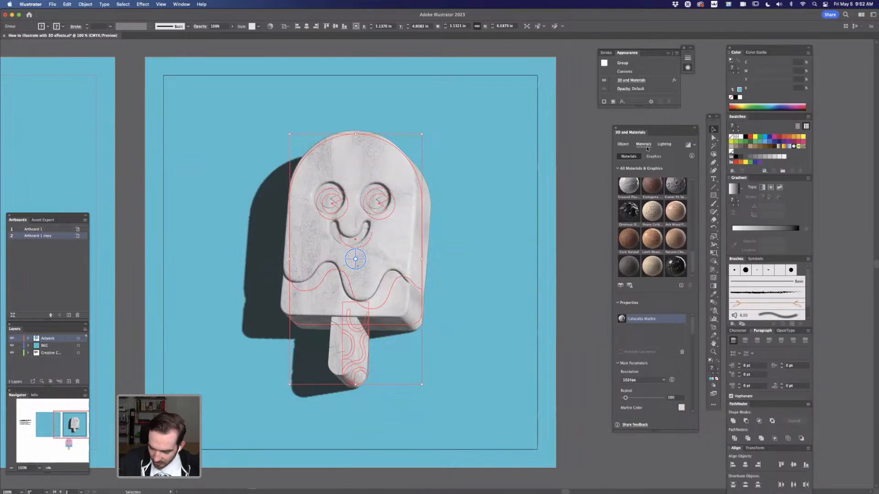
{"action": "left_click_drag", "start_coordinate": [694, 330], "coordinate": [694, 340]}
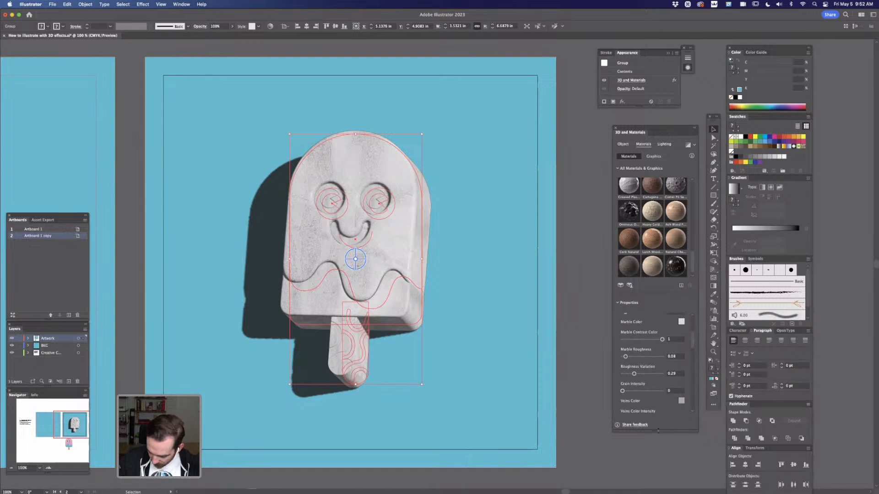
{"action": "scroll", "coordinate": [693, 363], "scroll_direction": "down", "scroll_amount": 2}
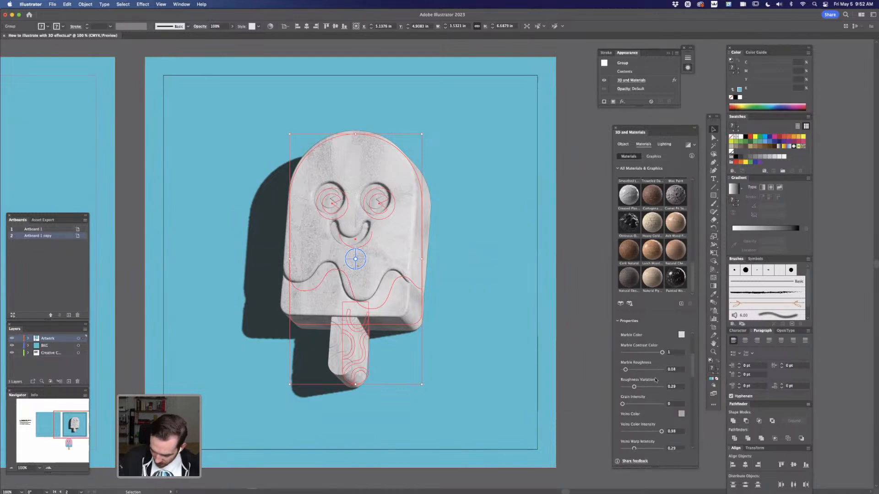
- Set the marble roughness to 0.69, the roughness variation to 0.61 and the grain intensity to 0.17
{"action": "left_click_drag", "start_coordinate": [625, 370], "coordinate": [632, 371]}
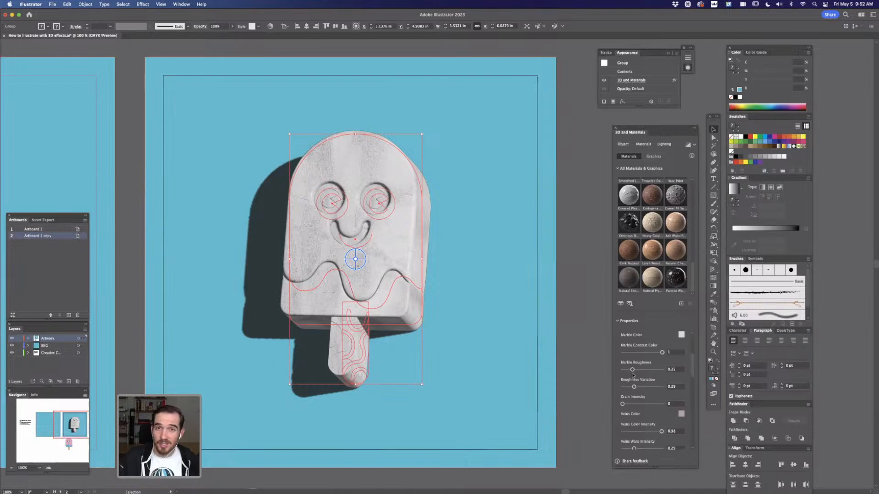
{"action": "left_click_drag", "start_coordinate": [632, 375], "coordinate": [636, 405]}
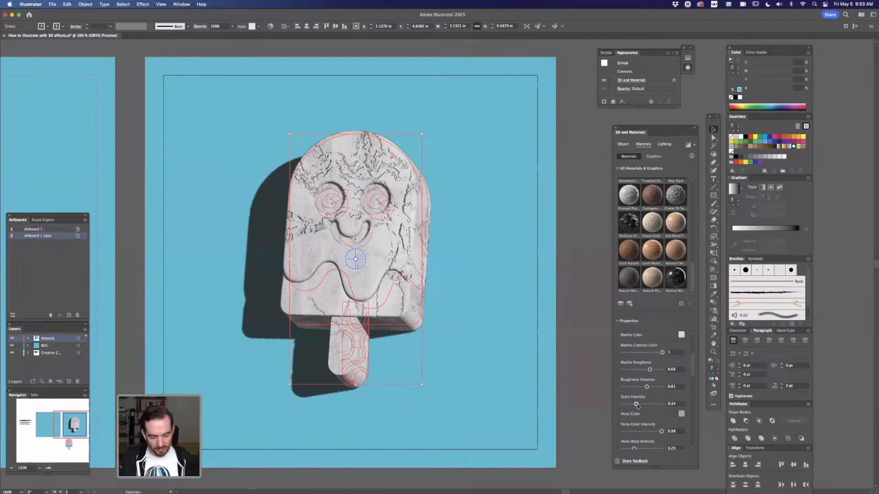
{"action": "left_click_drag", "start_coordinate": [637, 405], "coordinate": [629, 406]}
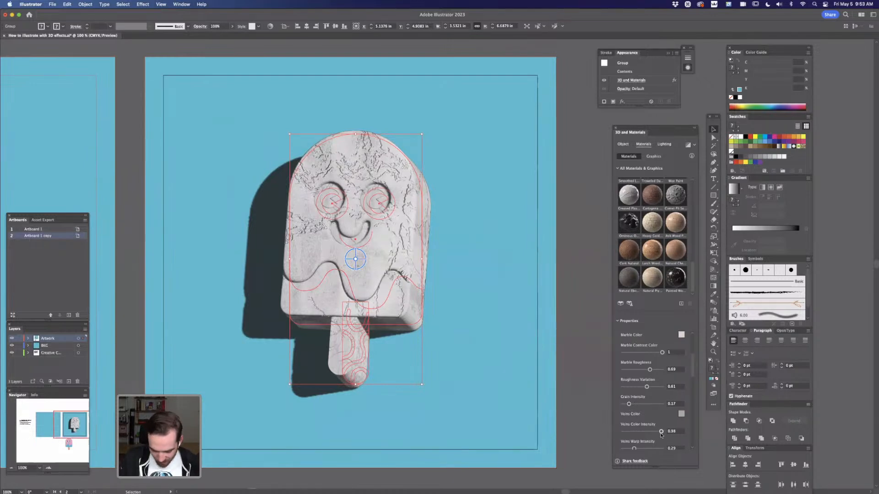
- Reduce the marble's veins color intensity, set the veins warp intensity to about 0.6 and the veins thickness to 0.16
{"action": "left_click_drag", "start_coordinate": [661, 433], "coordinate": [659, 433]}
{"action": "scroll", "coordinate": [693, 362], "scroll_direction": "down", "scroll_amount": 5}
{"action": "left_click_drag", "start_coordinate": [634, 403], "coordinate": [629, 424]}
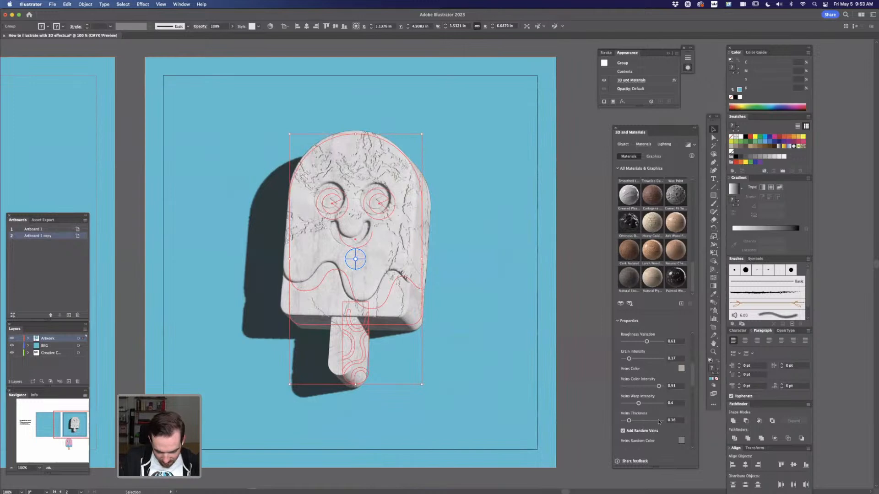
{"action": "left_click_drag", "start_coordinate": [637, 403], "coordinate": [647, 404]}
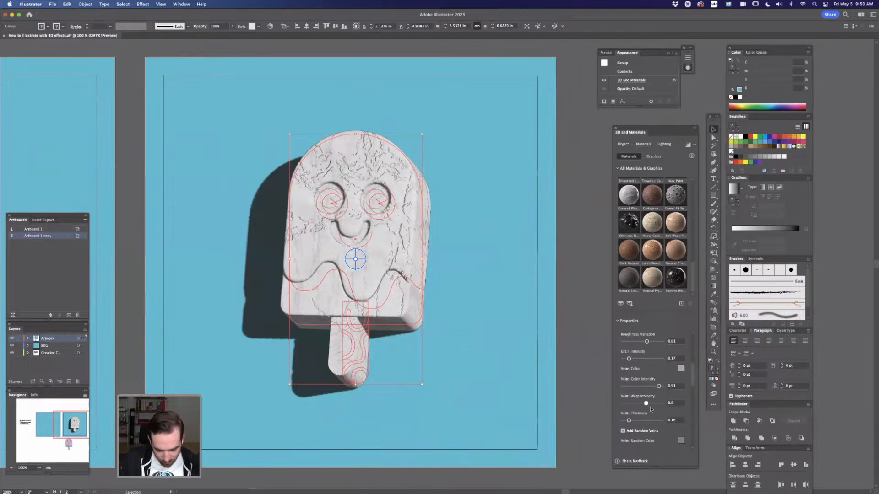
{"action": "left_click_drag", "start_coordinate": [658, 386], "coordinate": [654, 385]}
- Set the marble's random veins color intensity to 0.53 and their warp intensity to 0.4
{"action": "scroll", "coordinate": [672, 439], "scroll_direction": "down", "scroll_amount": 5}
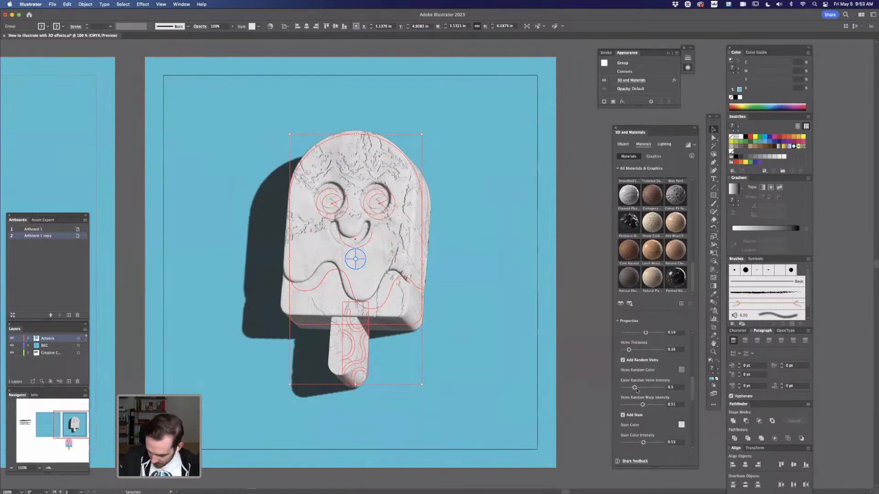
{"action": "left_click_drag", "start_coordinate": [634, 387], "coordinate": [643, 388]}
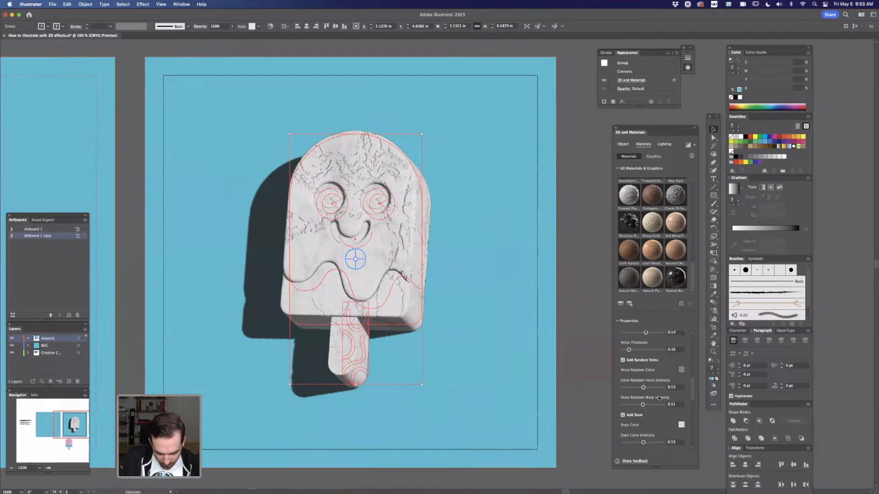
{"action": "left_click_drag", "start_coordinate": [643, 405], "coordinate": [632, 407]}
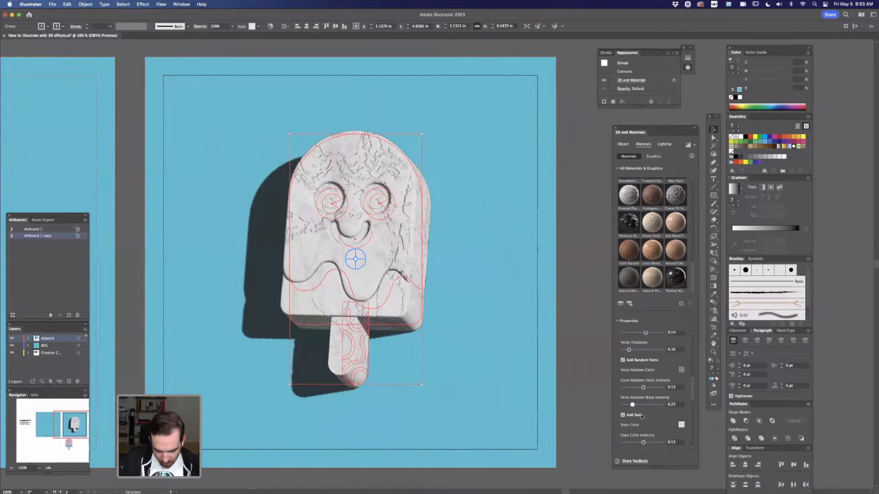
{"action": "left_click_drag", "start_coordinate": [632, 405], "coordinate": [639, 404]}
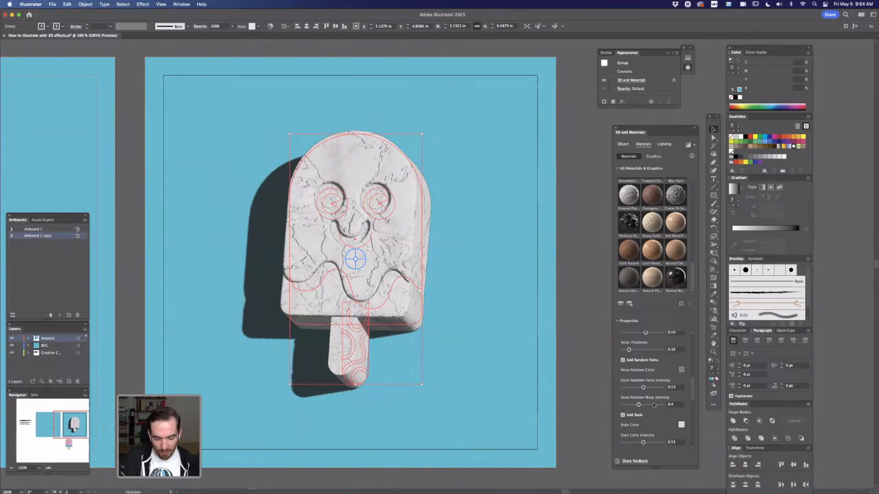
{"action": "scroll", "coordinate": [640, 404], "scroll_direction": "down", "scroll_amount": 3}
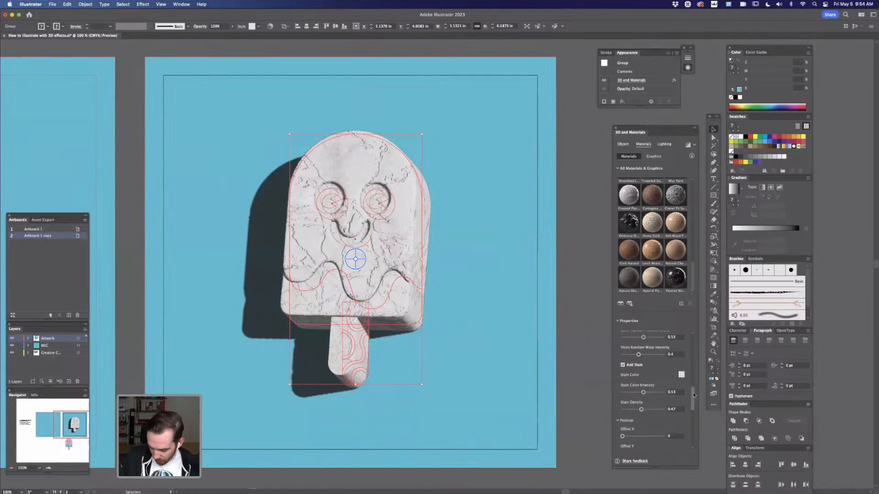
- Set the marble's stain color intensity to 0.41 and its stain density to 0.14
{"action": "left_click_drag", "start_coordinate": [644, 395], "coordinate": [641, 395]}
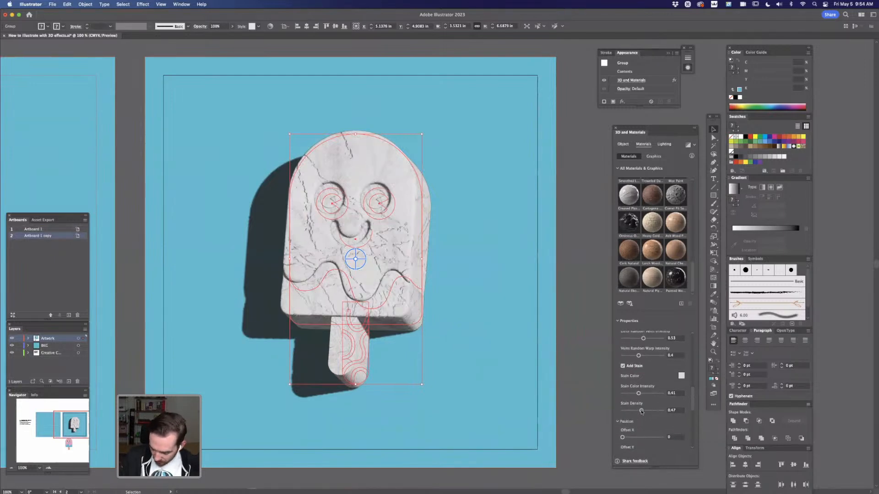
{"action": "left_click_drag", "start_coordinate": [641, 411], "coordinate": [629, 414]}
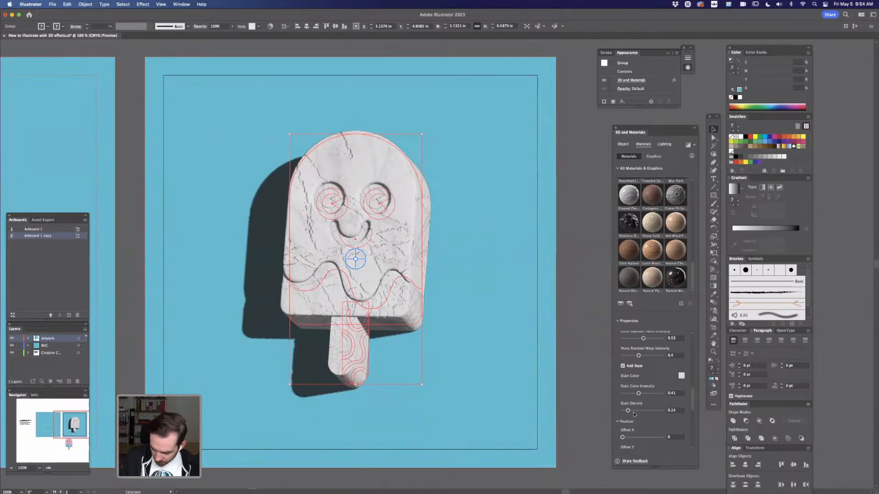
- Set the marble's luminosity to 0.46 in the technical parameters and try out its hue shift
{"action": "scroll", "coordinate": [692, 417], "scroll_direction": "down", "scroll_amount": 5}
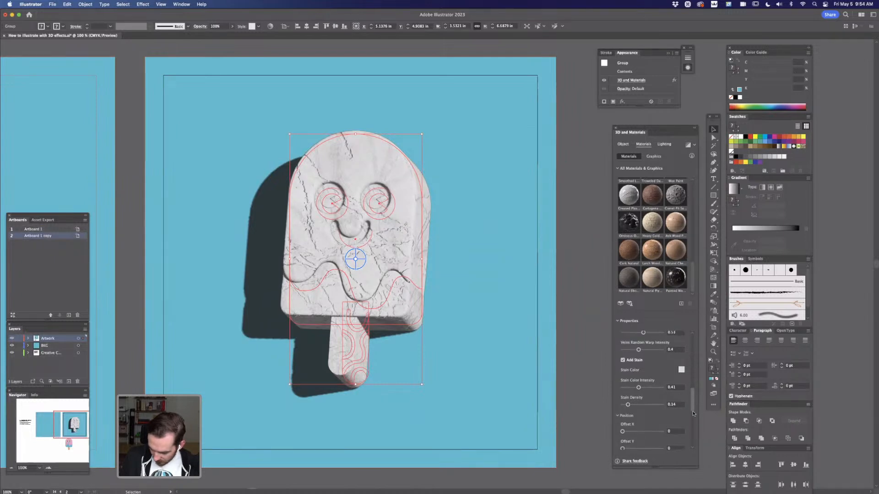
{"action": "scroll", "coordinate": [692, 417], "scroll_direction": "down", "scroll_amount": 2}
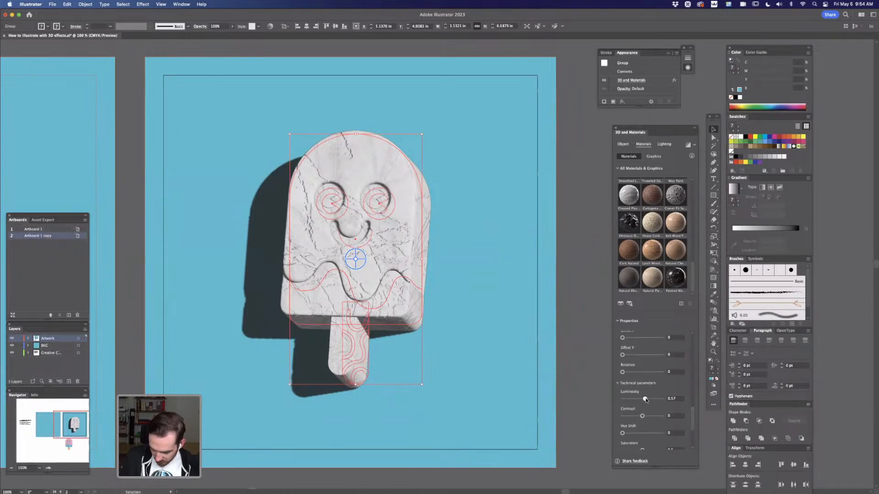
{"action": "left_click_drag", "start_coordinate": [649, 400], "coordinate": [648, 400]}
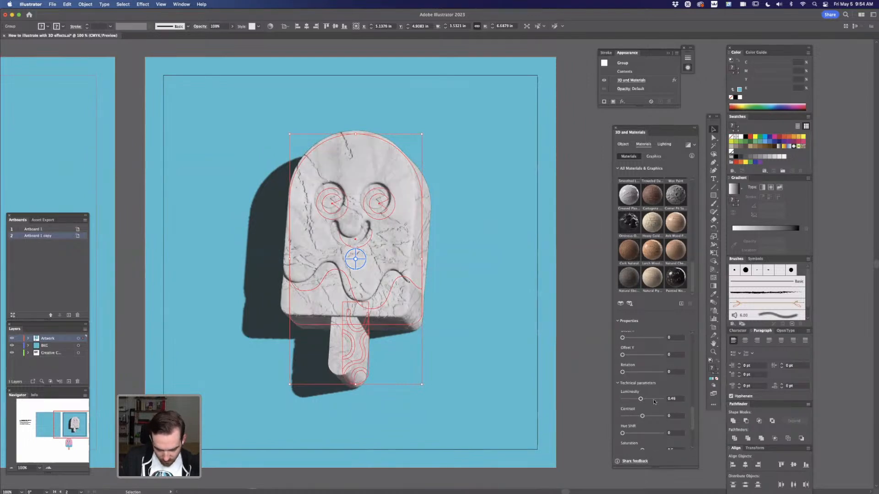
{"action": "left_click_drag", "start_coordinate": [627, 436], "coordinate": [630, 434]}
- Set the marble's grain intensity to 0.03 and look through its remaining properties
{"action": "left_click_drag", "start_coordinate": [693, 423], "coordinate": [654, 366]}
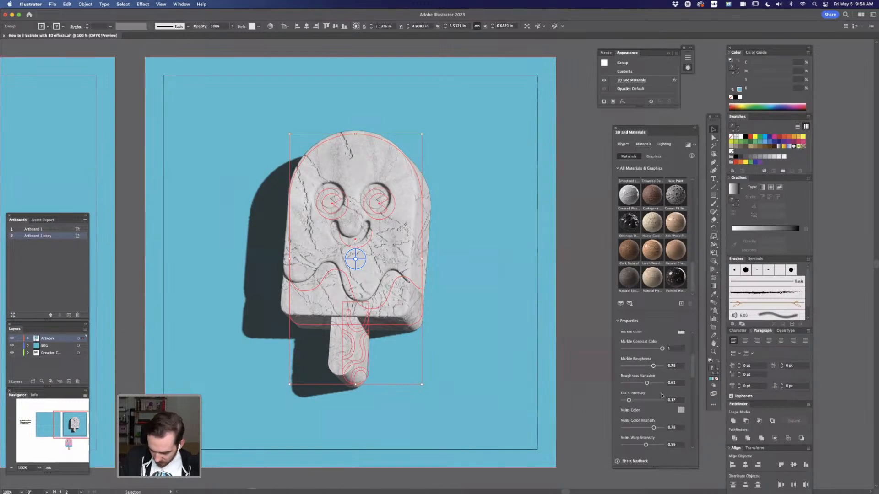
{"action": "mouse_move", "coordinate": [629, 402]}
{"action": "left_mouse_down"}
{"action": "mouse_move", "coordinate": [638, 403]}
{"action": "mouse_move", "coordinate": [625, 402]}
{"action": "left_mouse_up"}
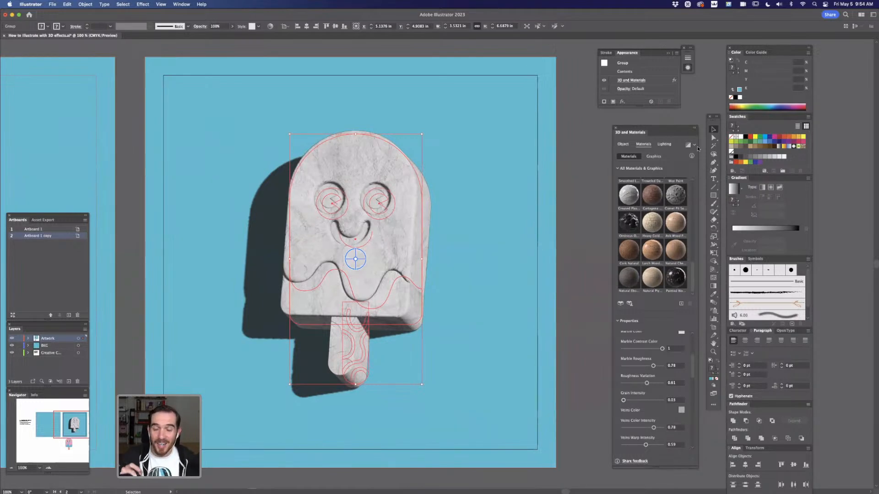
{"action": "scroll", "coordinate": [693, 372], "scroll_direction": "down", "scroll_amount": 3}
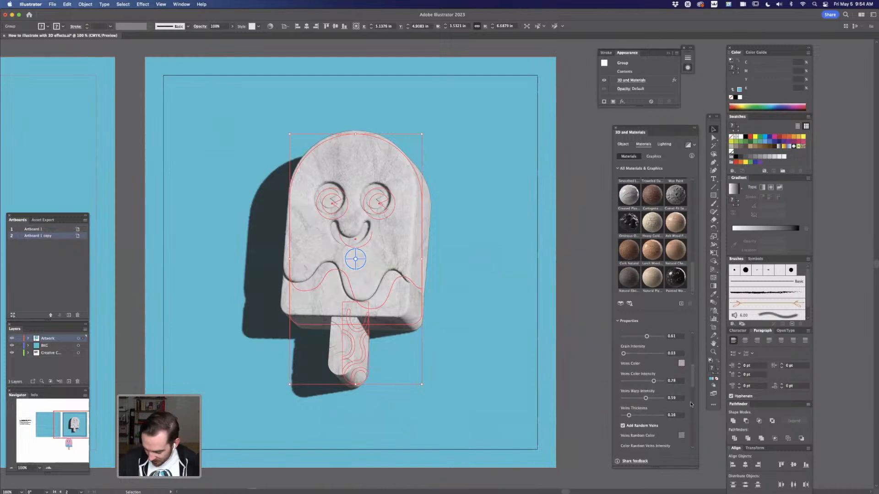
{"action": "scroll", "coordinate": [692, 402], "scroll_direction": "down", "scroll_amount": 5}
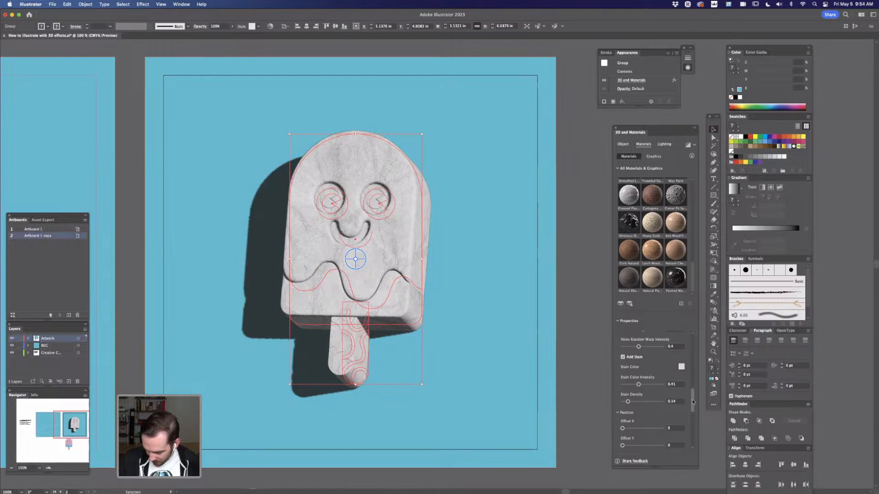
{"action": "left_click_drag", "start_coordinate": [693, 402], "coordinate": [692, 341]}
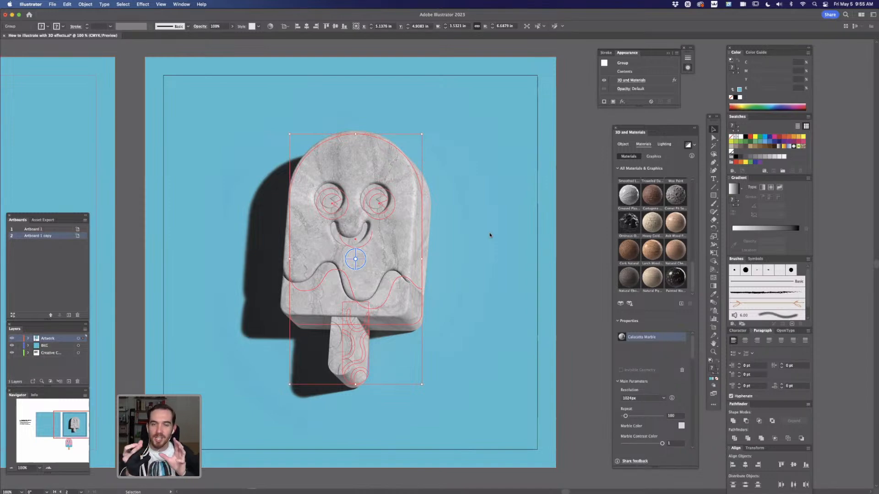
- Deselect the marble popsicle and reposition the view to inspect it without its outlines
{"action": "left_click", "coordinate": [576, 185]}
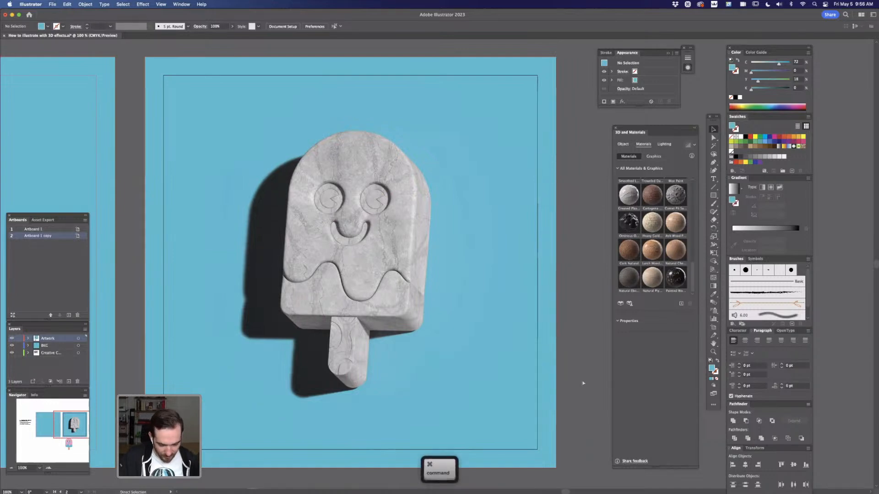
{"action": "key", "text": "super+minus"}
{"action": "key", "text": "space"}
{"action": "left_click_drag", "start_coordinate": [539, 350], "coordinate": [563, 353]}
{"action": "key", "text": "super+equal"}
{"action": "key", "text": "space"}
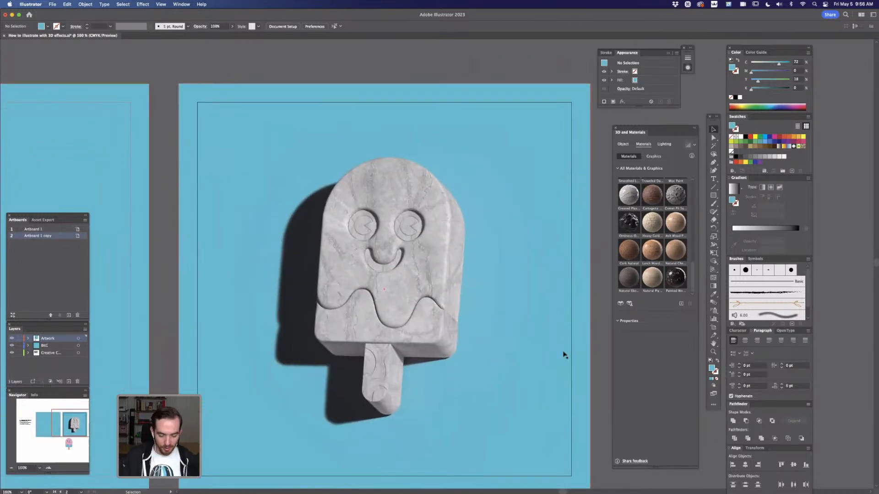